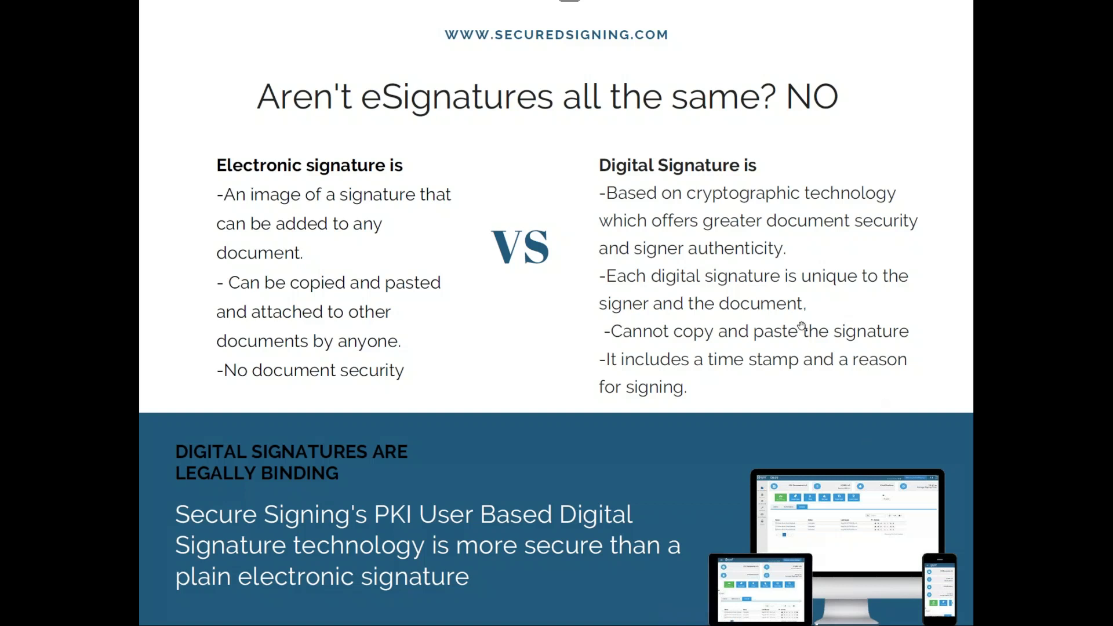
# - Advance to the 'Which is a digital signature?' quiz slide contrasting two signed examples
pyautogui.click(801, 326)
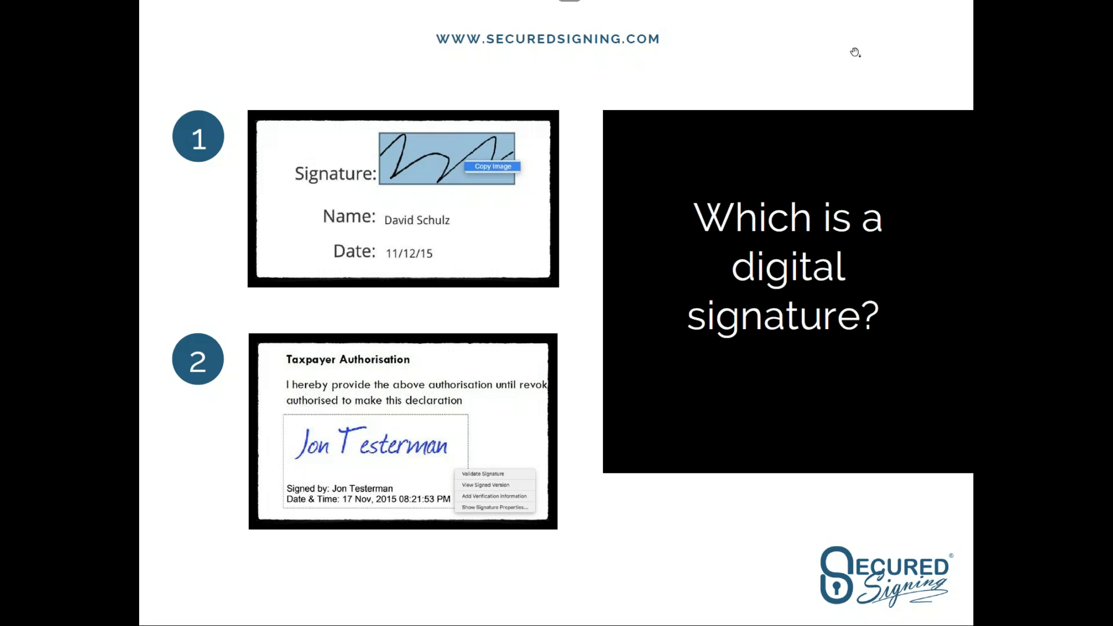
# - Advance past the wax seal slide toward slide 8, 'Ready to take off with e-SIGNING'
pyautogui.click(692, 283)
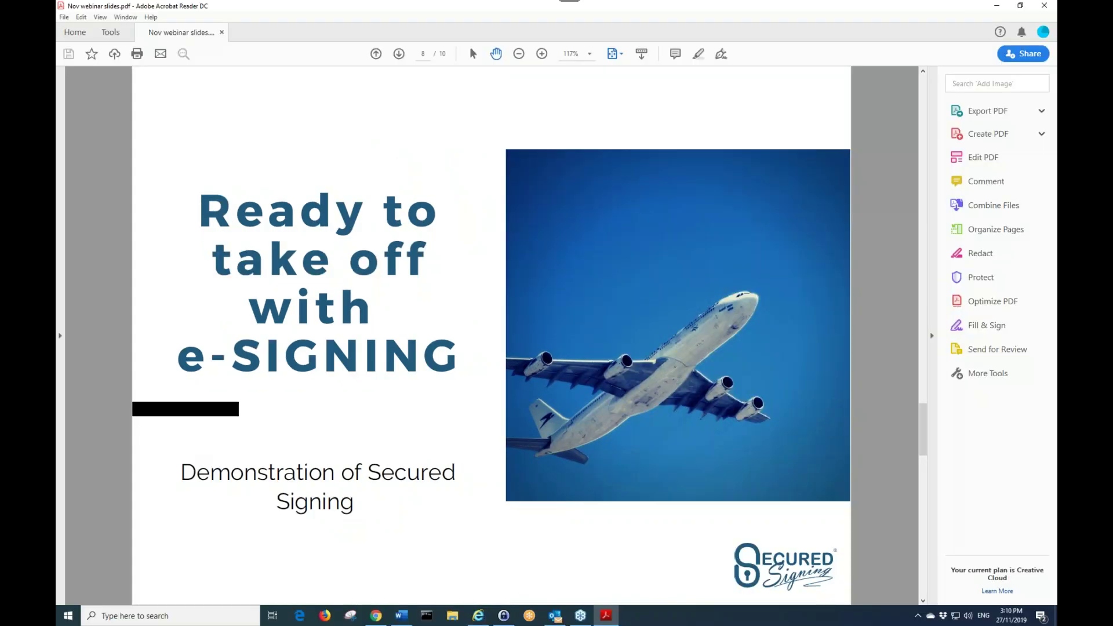
# - Minimize Acrobat so the Secured Signing inbox with 70 documents shows
pyautogui.click(998, 6)
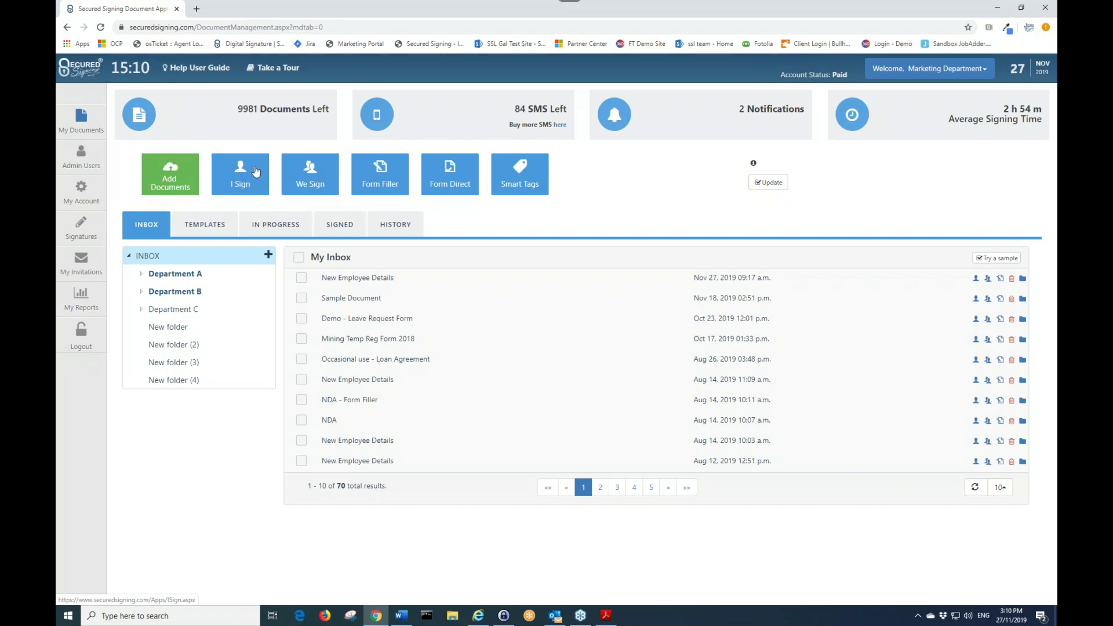
pyautogui.click(317, 185)
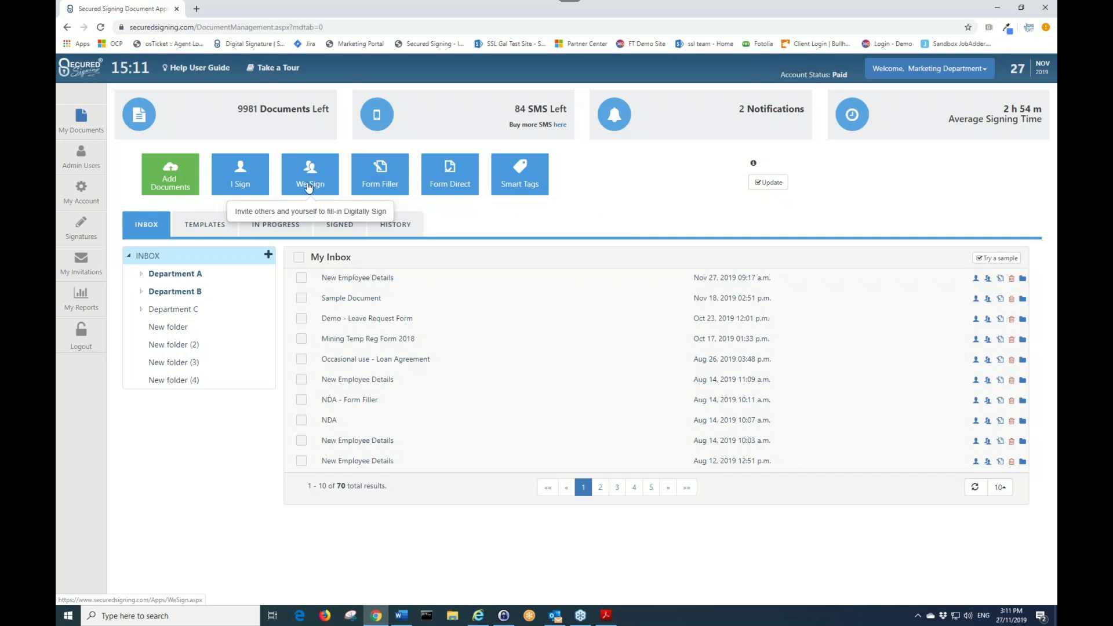
# - Upload NDA.doc from Dropbox > Sales > Marketing > Sample Docs for Demo into the inbox
pyautogui.click(176, 177)
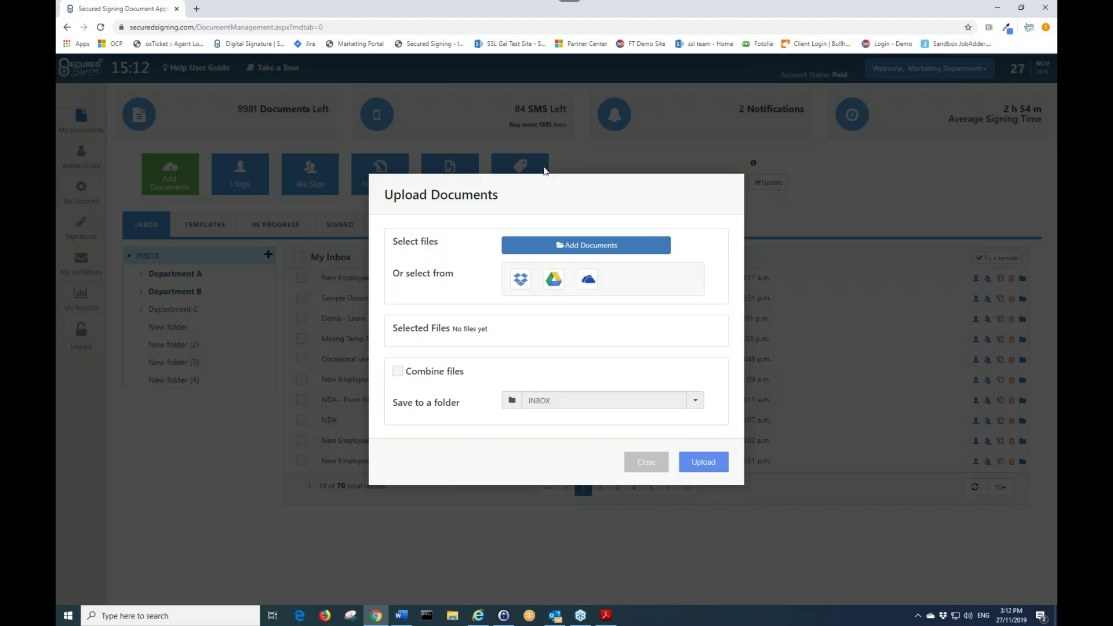
pyautogui.click(586, 247)
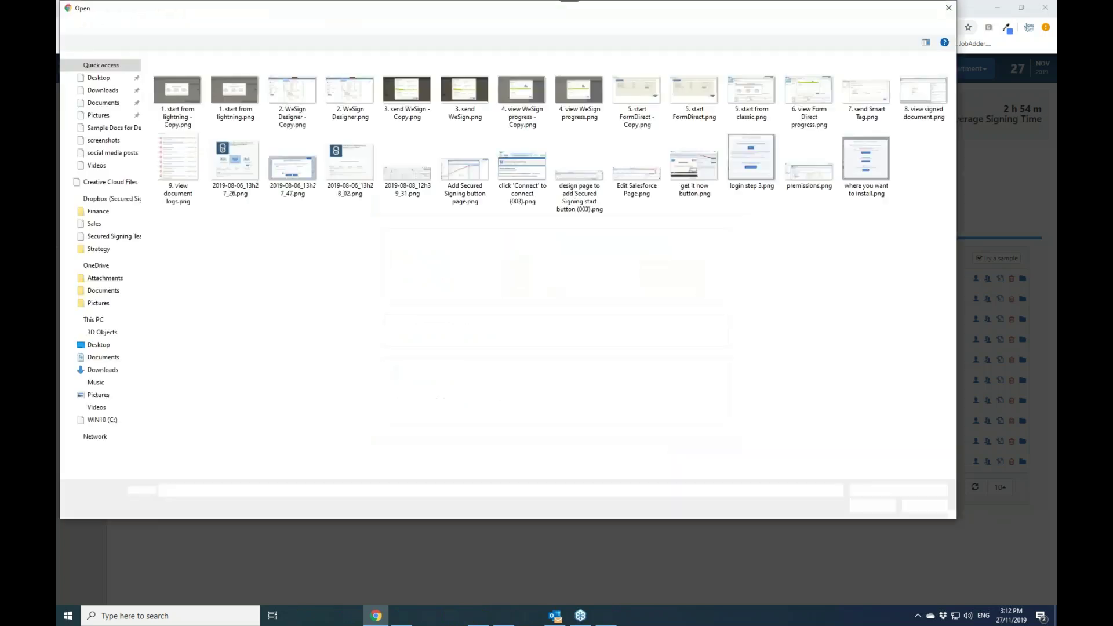
pyautogui.click(98, 225)
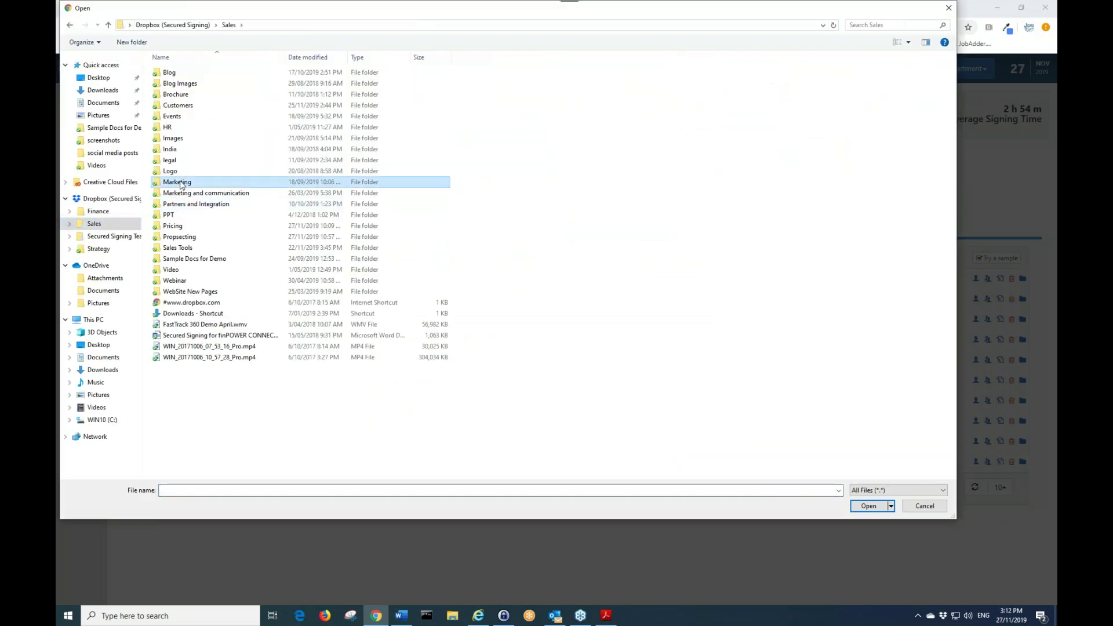
pyautogui.doubleClick(181, 183)
pyautogui.doubleClick(181, 171)
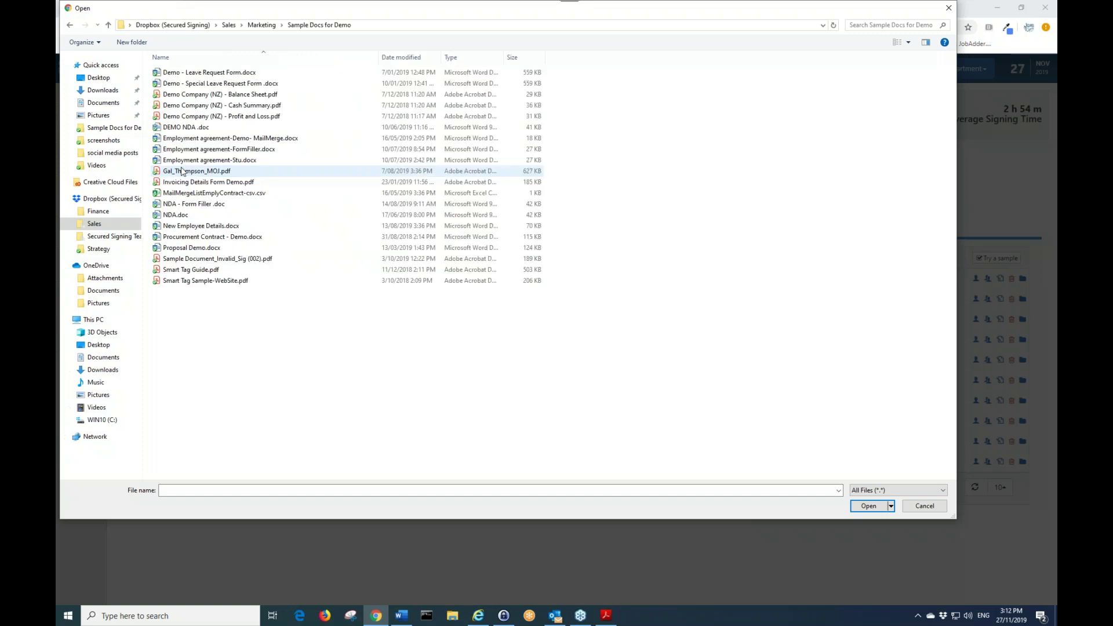
pyautogui.doubleClick(178, 215)
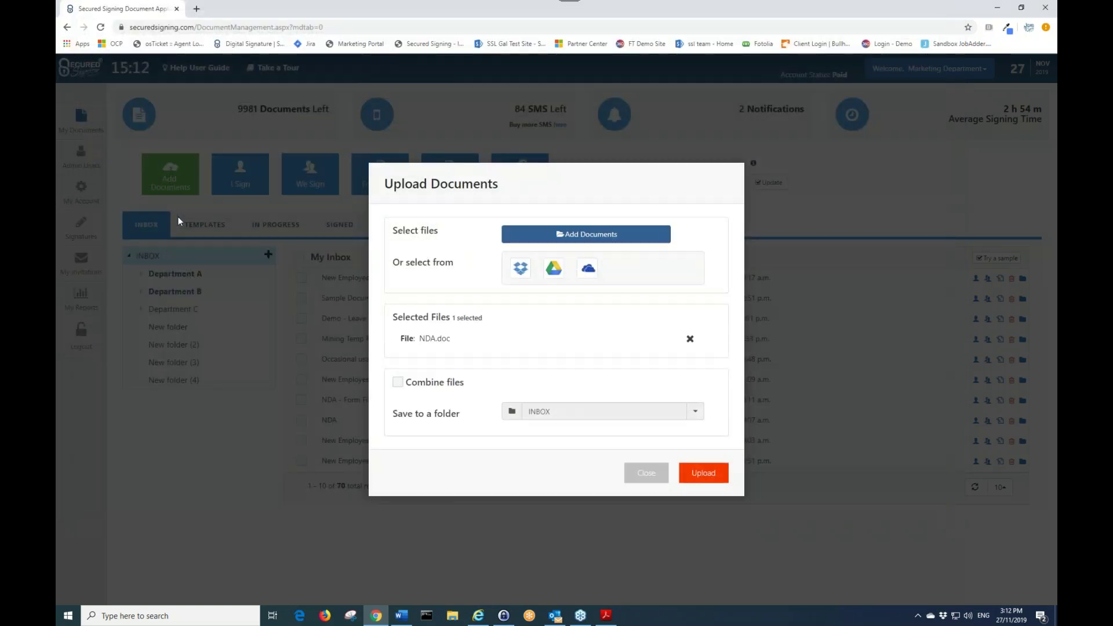
pyautogui.click(703, 473)
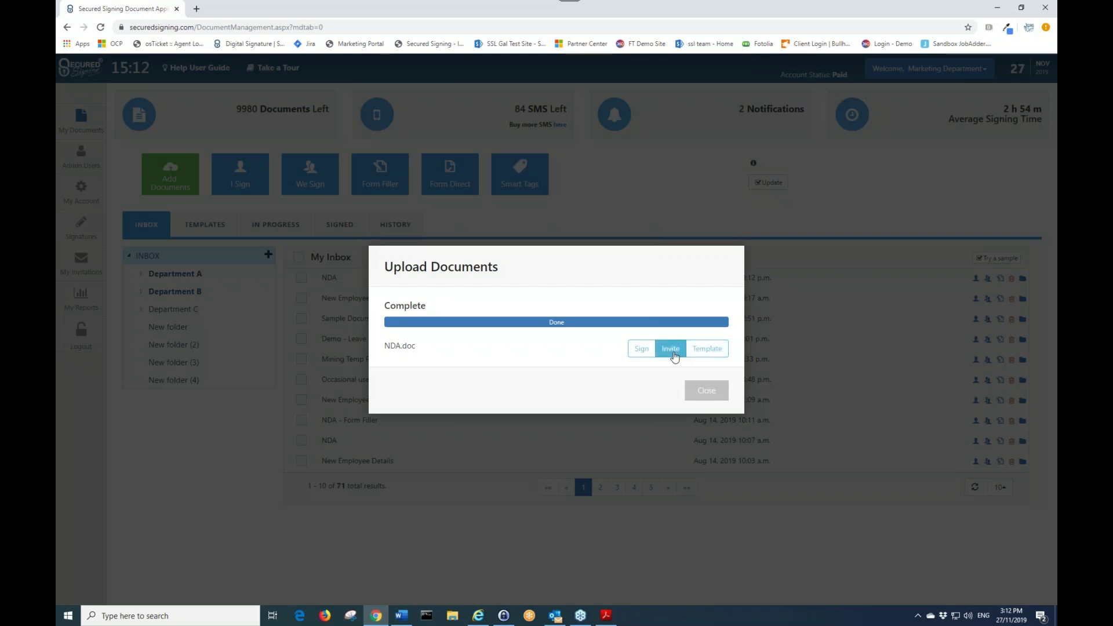
# - Start inviting signers for NDA.doc and jump to page 3's ABC Company Ltd. signatures block
pyautogui.click(673, 352)
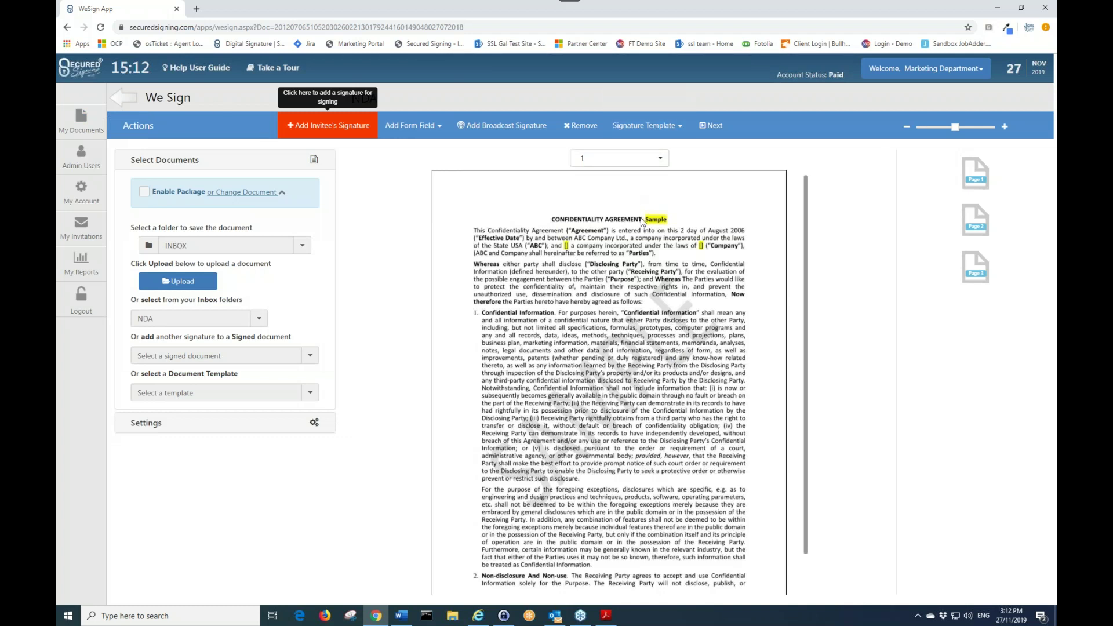
pyautogui.scroll(-1, 642, 222)
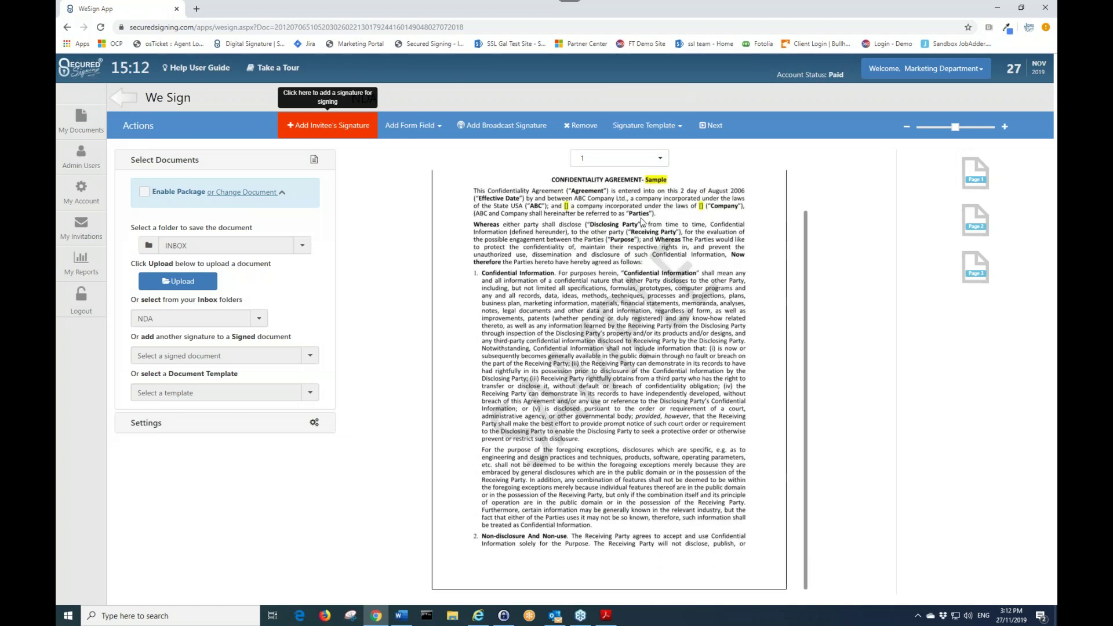
pyautogui.click(624, 167)
pyautogui.click(582, 205)
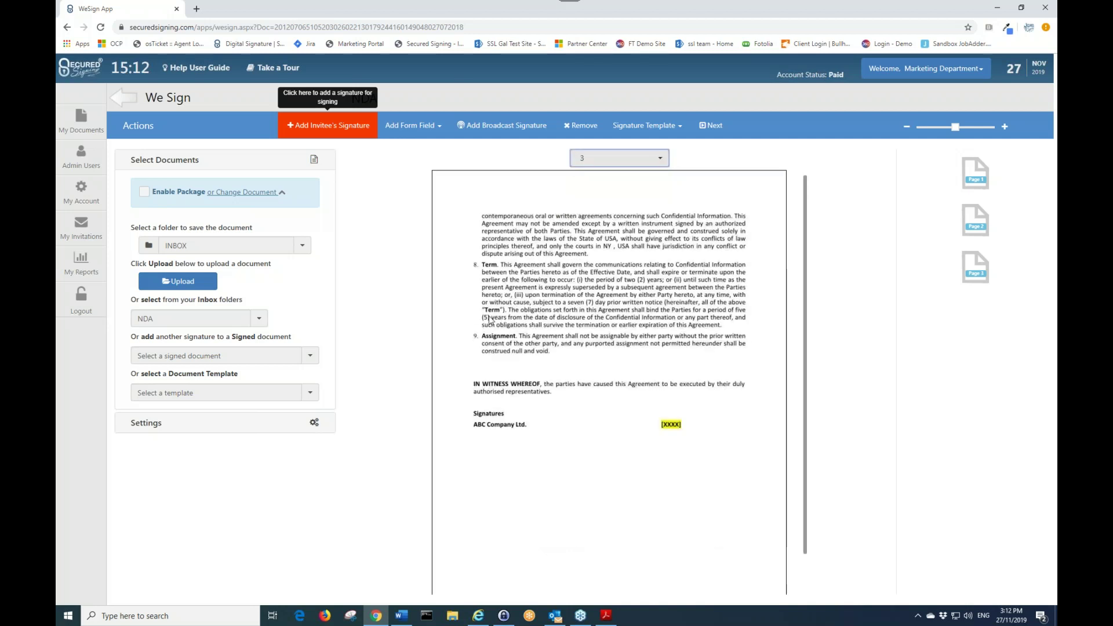
pyautogui.scroll(-1, 579, 391)
pyautogui.scroll(-1, 578, 392)
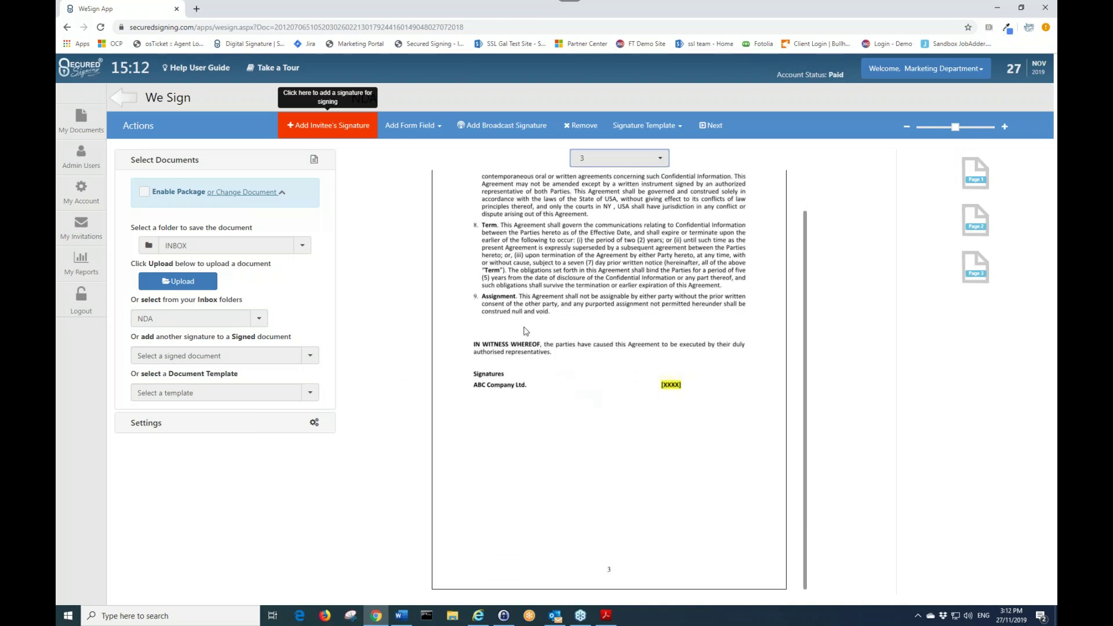
# - Add an invitee signature field, filling the invitee's e-mail and details from the matching saved contact
pyautogui.click(342, 131)
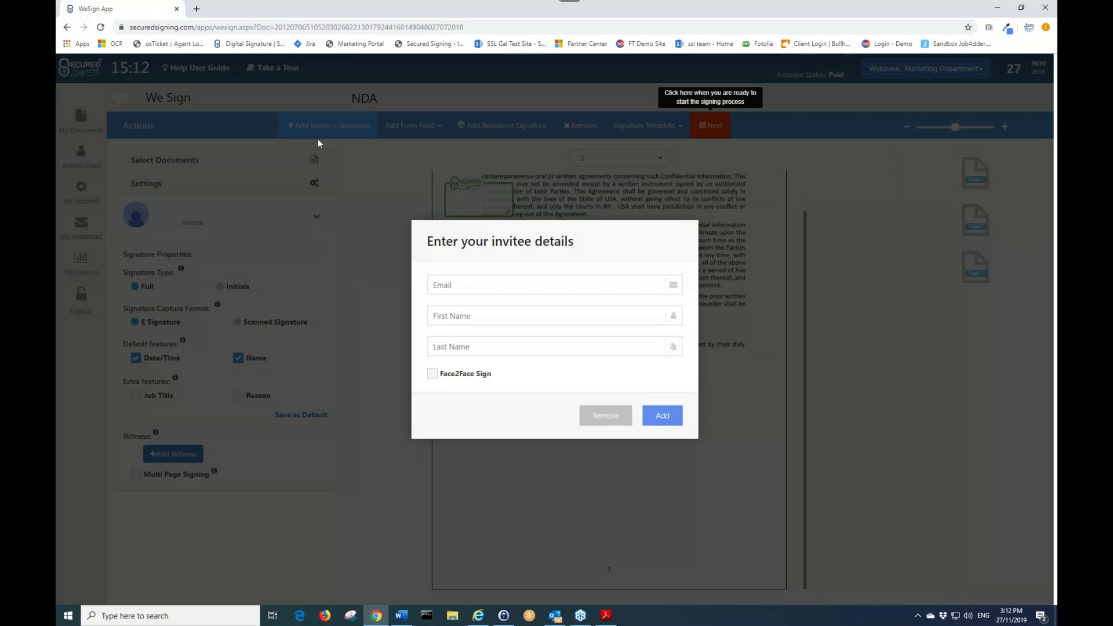
pyautogui.click(500, 285)
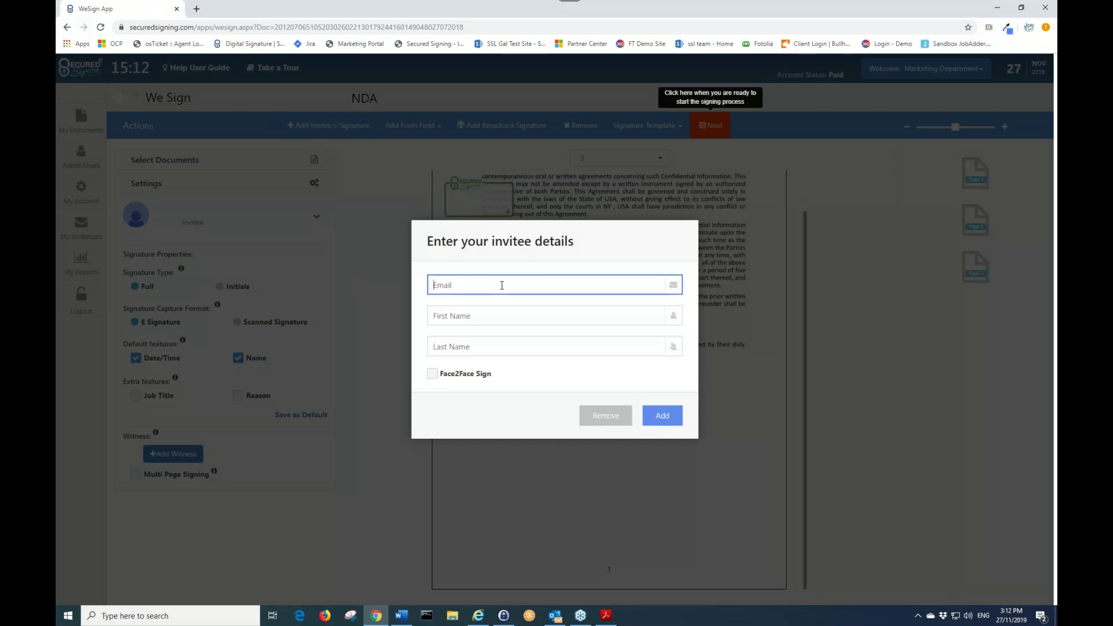
pyautogui.write('greg')
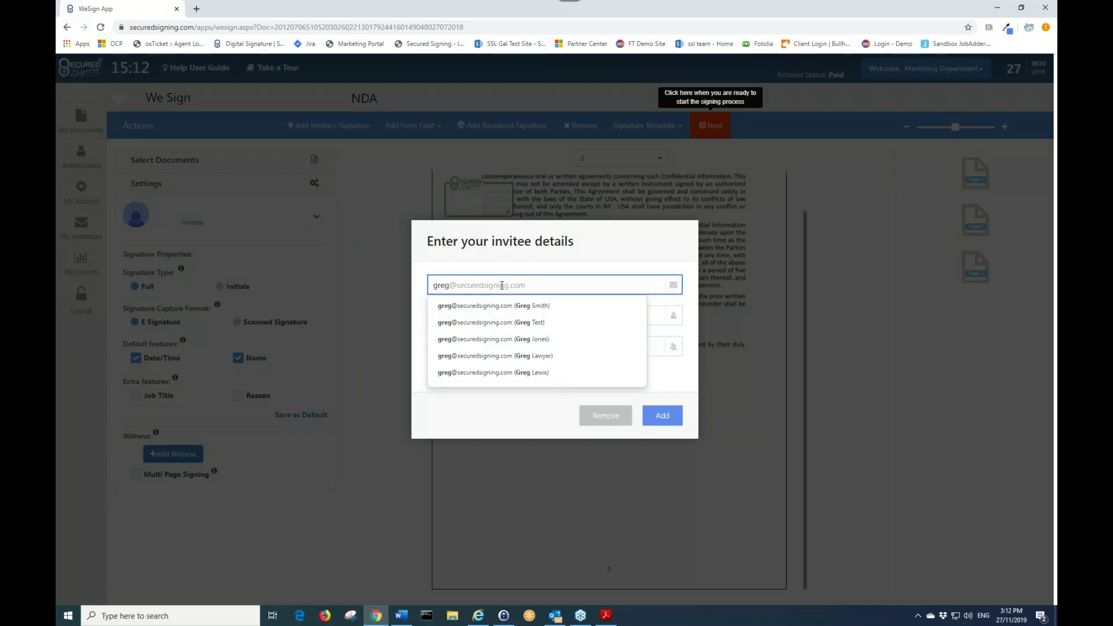
pyautogui.click(534, 308)
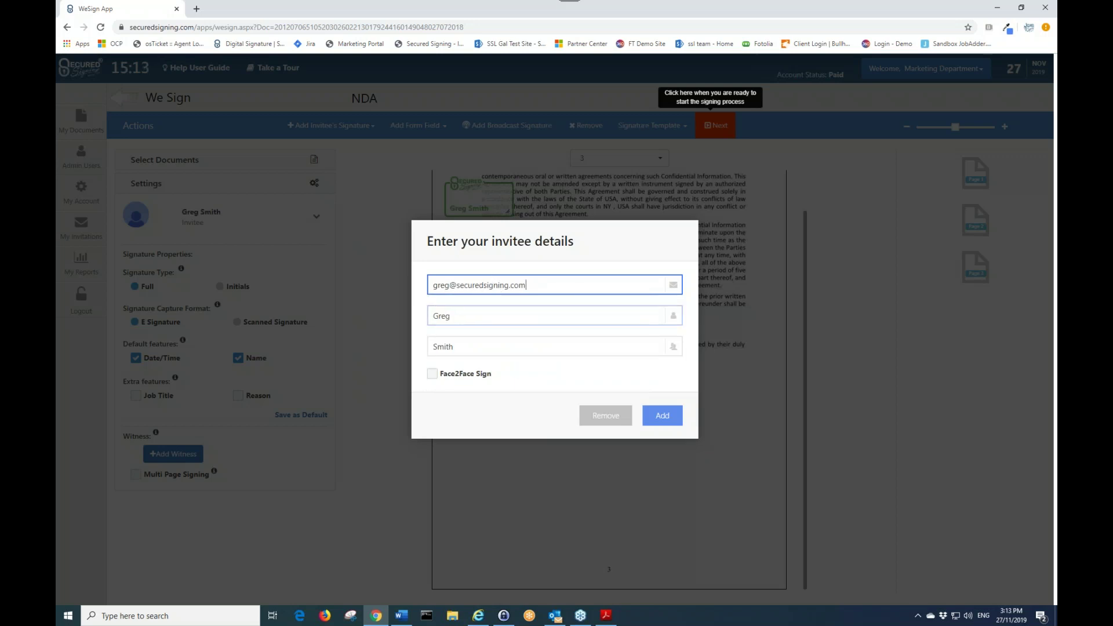
pyautogui.click(666, 416)
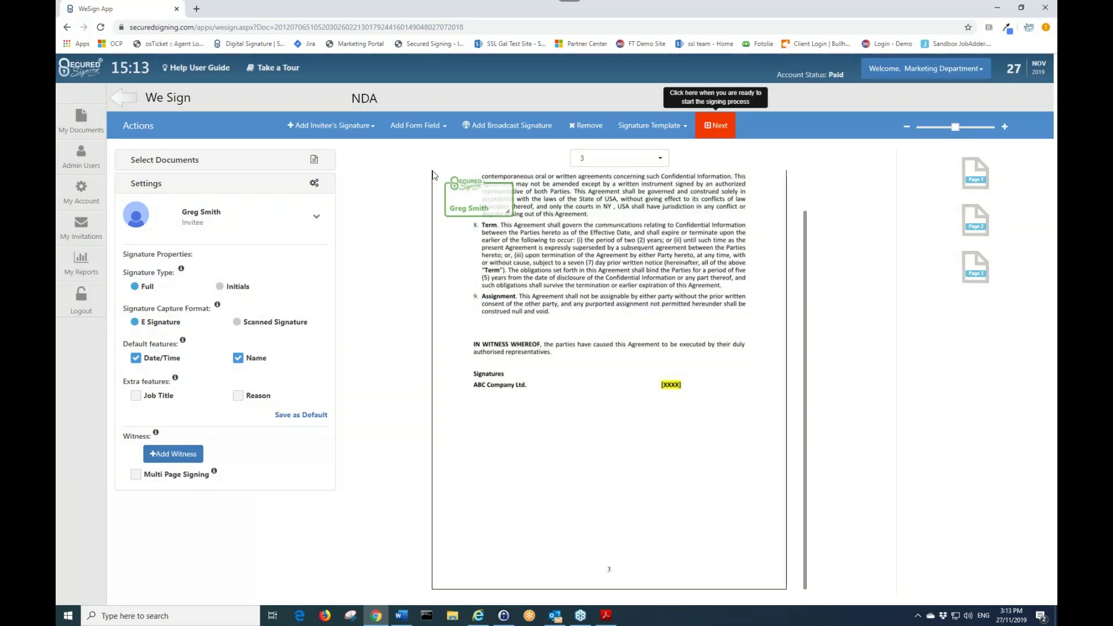
# - Place the signature box below ABC Company Ltd., keep Date/Time and Name on, and enable Multi Page Signing
pyautogui.moveTo(476, 215)
pyautogui.mouseDown()
pyautogui.moveTo(502, 429)
pyautogui.moveTo(636, 483)
pyautogui.moveTo(558, 439)
pyautogui.mouseUp()
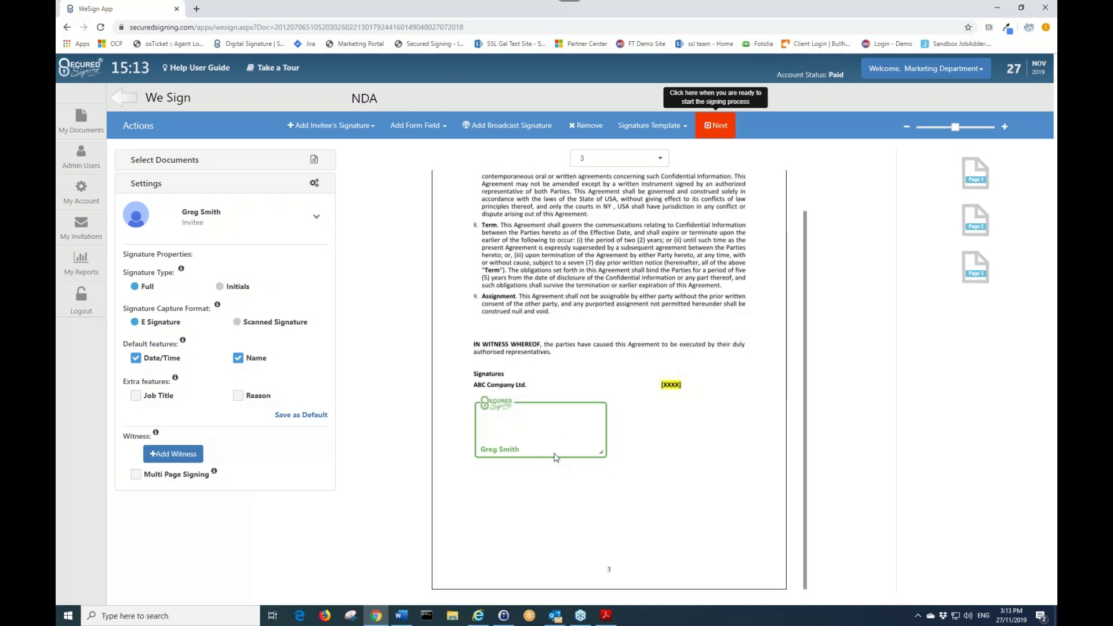
pyautogui.click(238, 357)
pyautogui.click(136, 358)
pyautogui.click(135, 357)
pyautogui.click(237, 357)
pyautogui.click(135, 475)
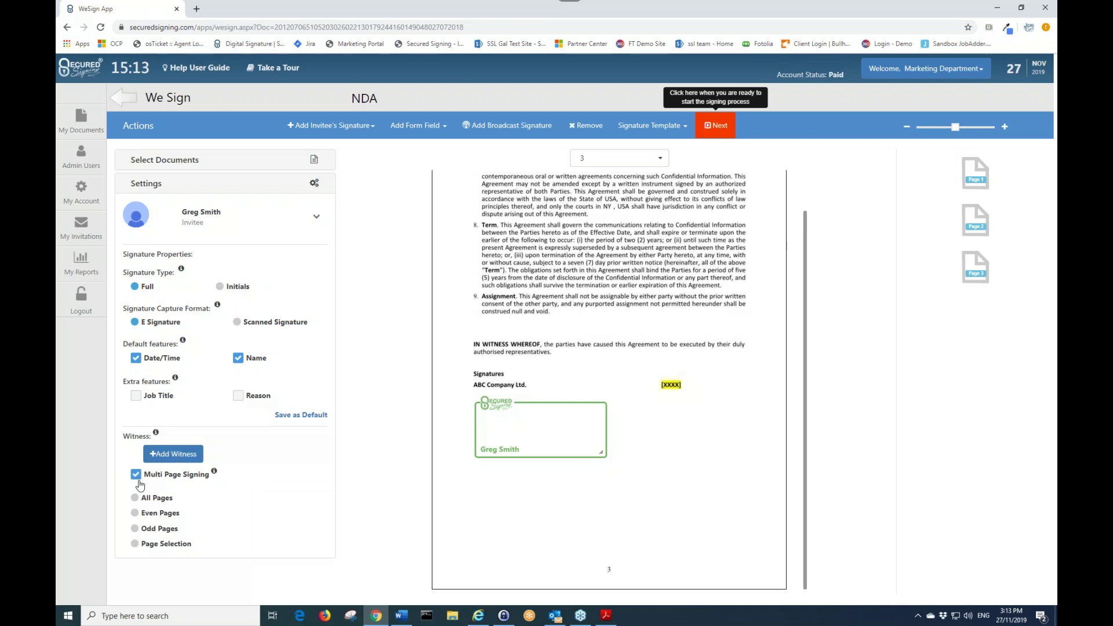
# - Restrict multi-page signing to selected pages including Page 1, and shrink the signature box there
pyautogui.click(136, 544)
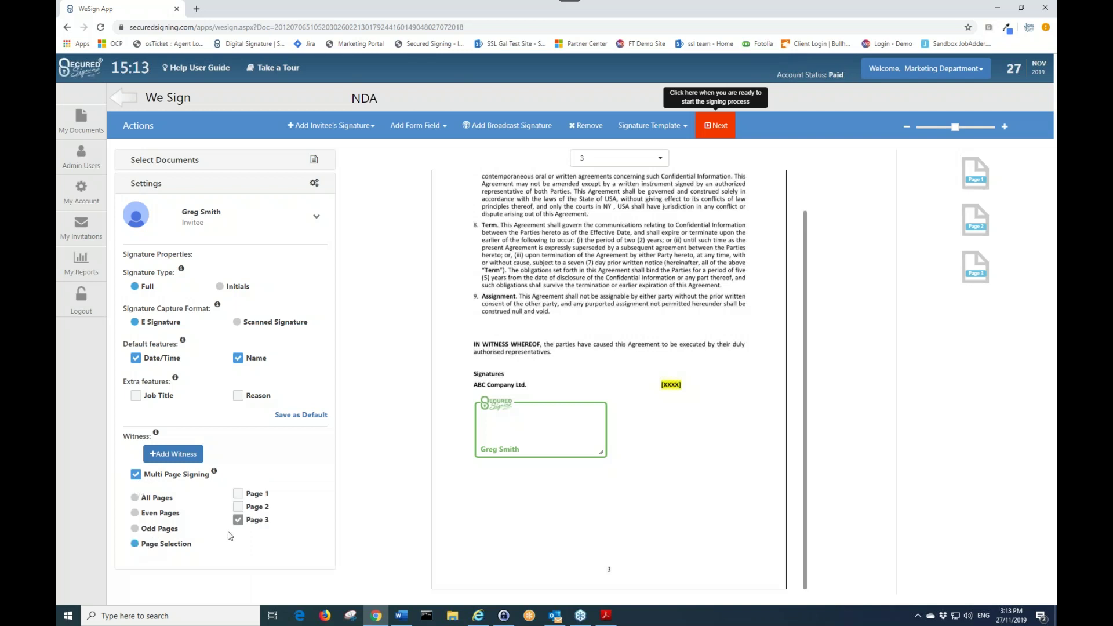
pyautogui.click(238, 494)
pyautogui.click(982, 177)
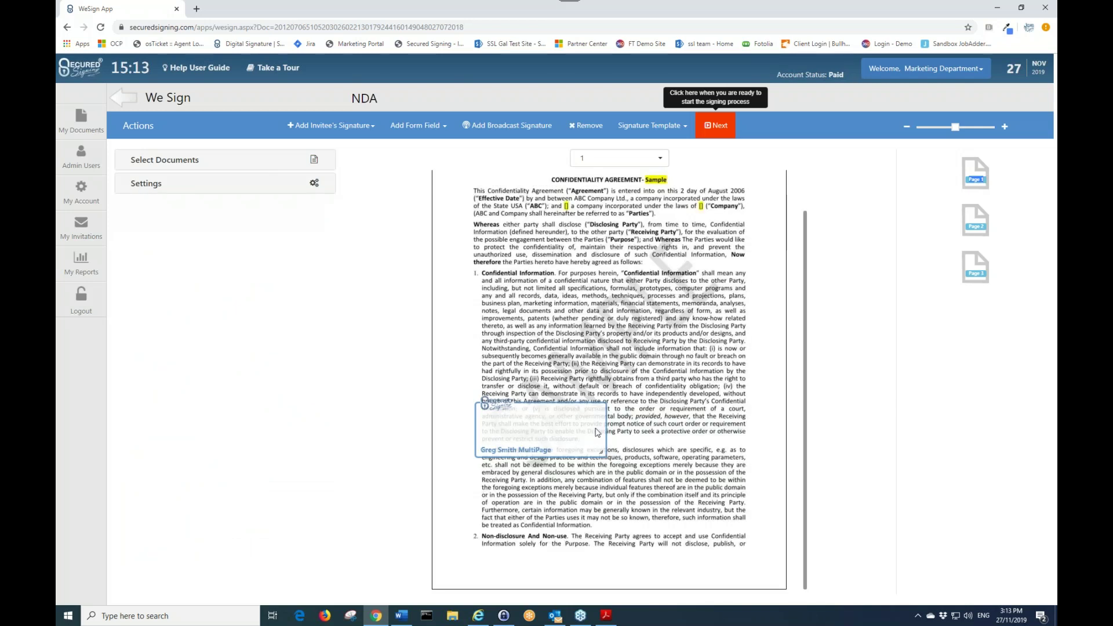
pyautogui.moveTo(601, 452)
pyautogui.mouseDown()
pyautogui.moveTo(519, 436)
pyautogui.moveTo(462, 567)
pyautogui.mouseUp()
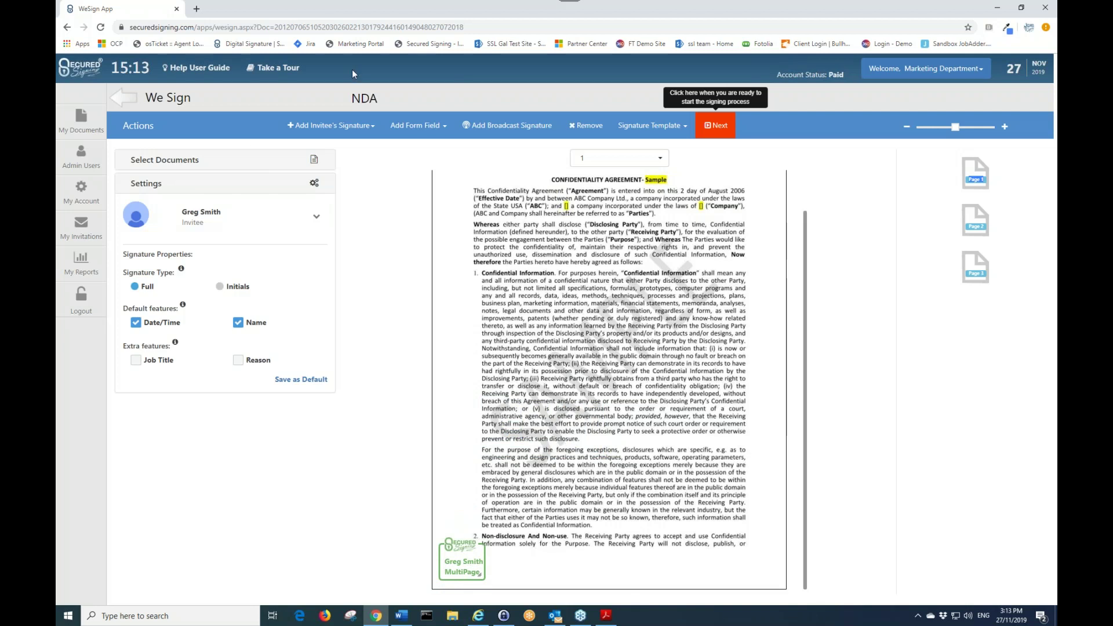
# - Add an extra invitee signature field near the top of page 1, then remove it
pyautogui.click(351, 135)
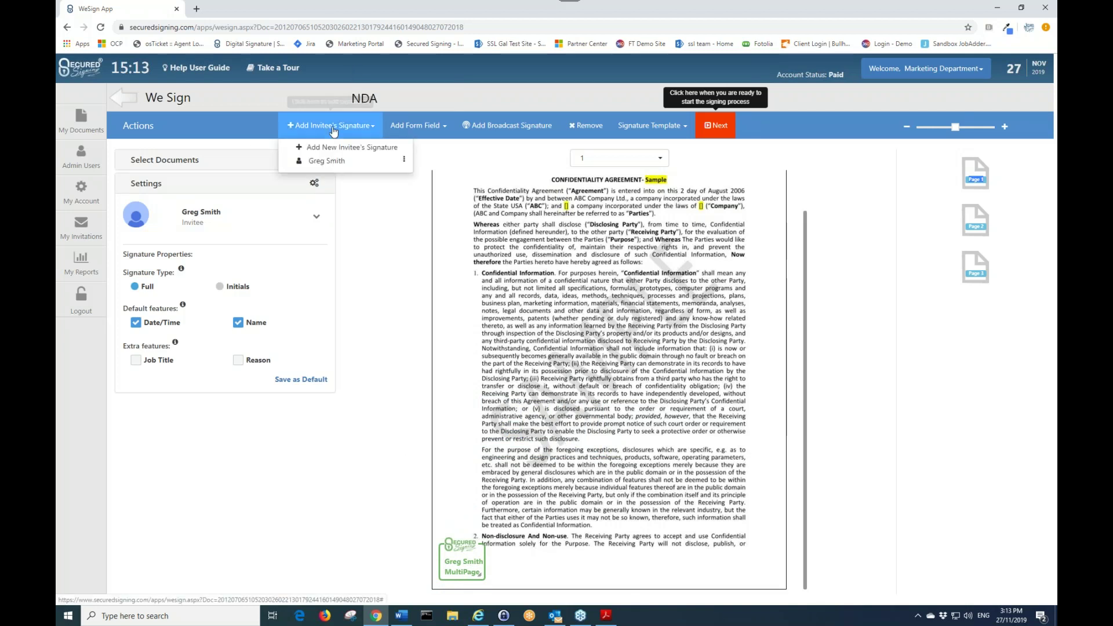
pyautogui.click(363, 160)
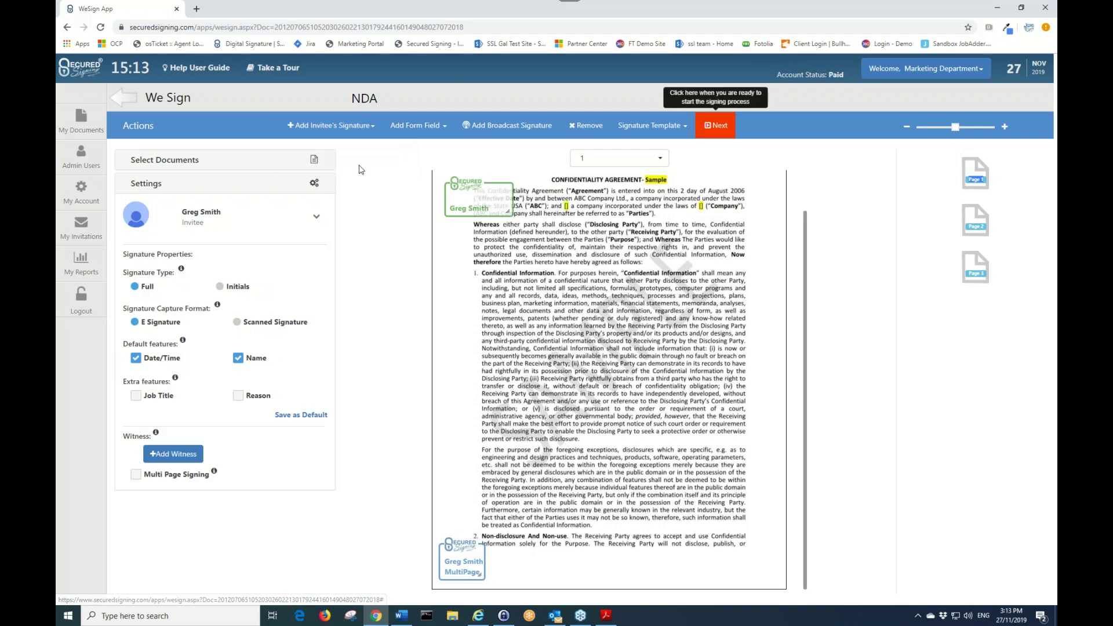
pyautogui.click(503, 258)
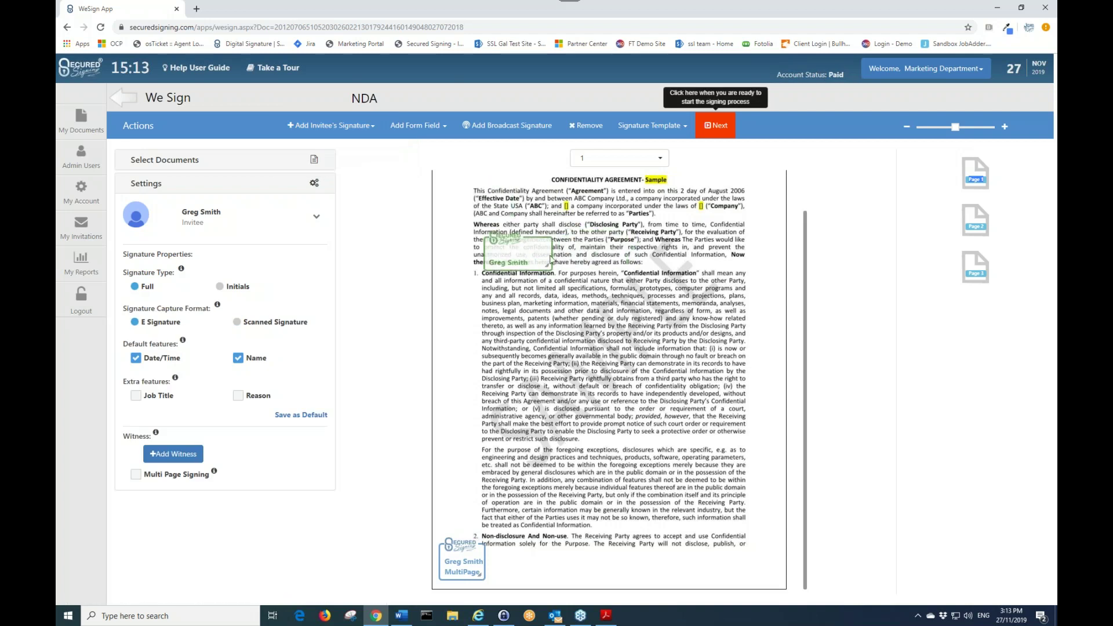
pyautogui.click(594, 134)
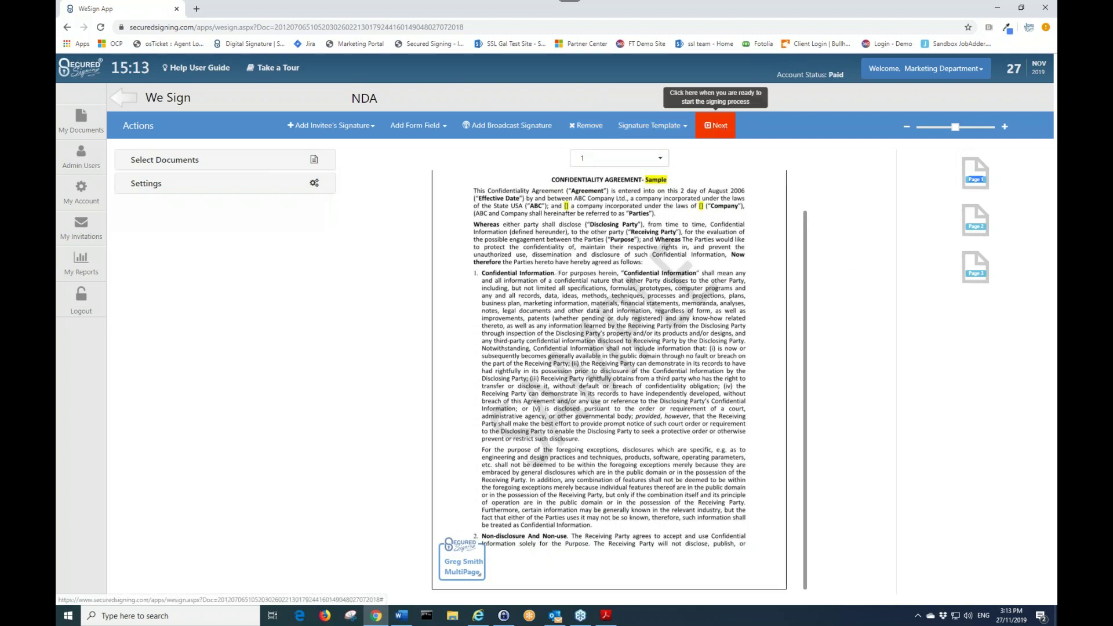
# - Go to Invitation Workflow, keep the 04/12/2019 3:13 pm due date, and choose Sequential signing order
pyautogui.click(717, 125)
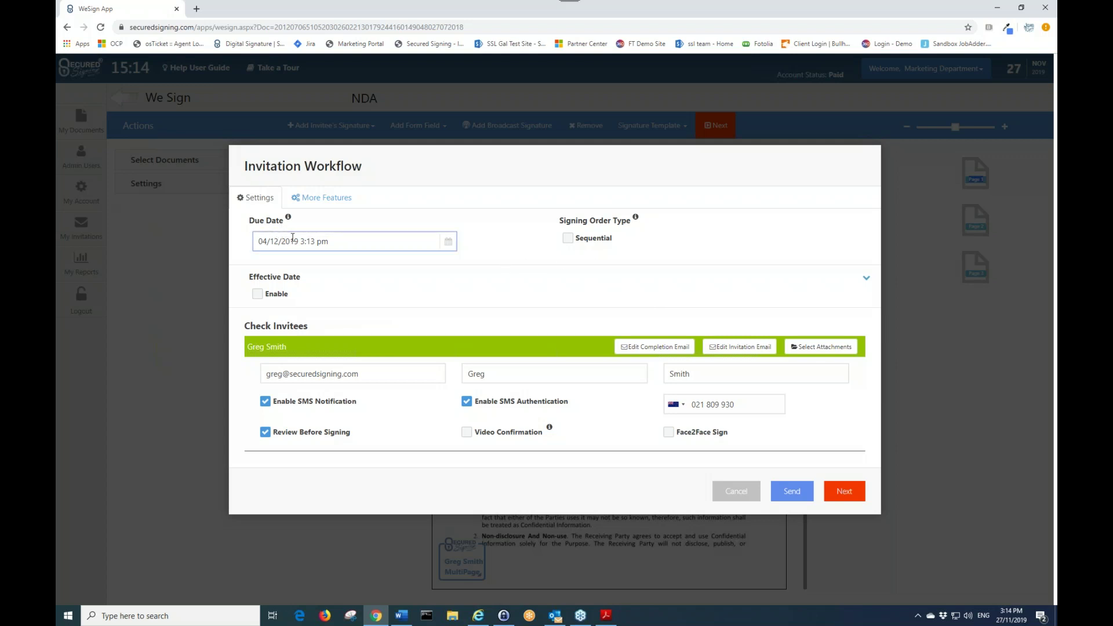
pyautogui.click(451, 242)
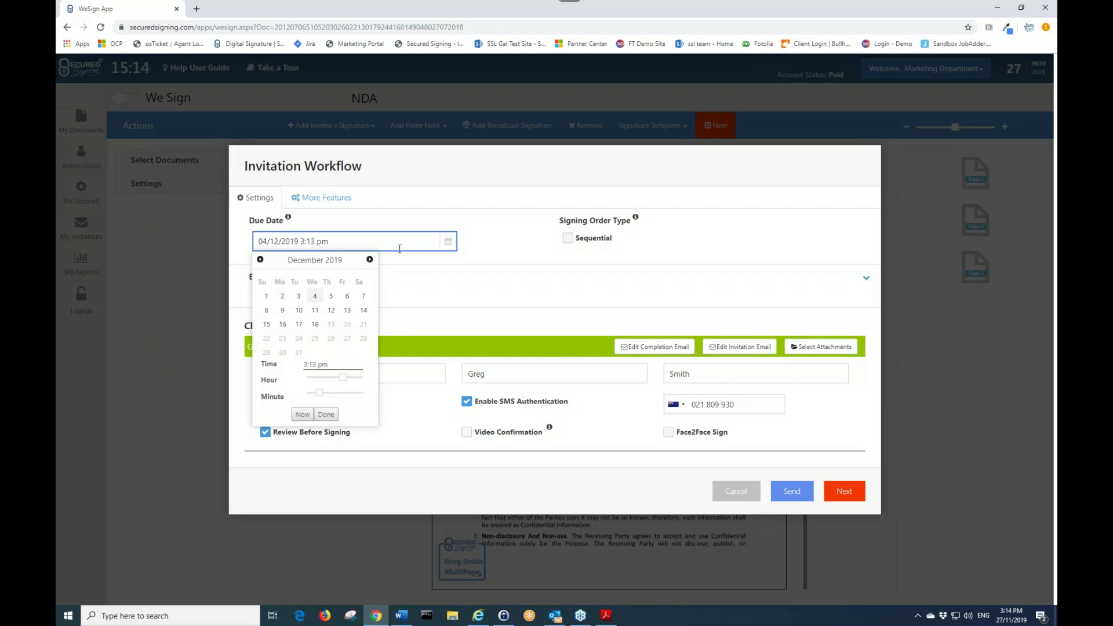
pyautogui.click(440, 289)
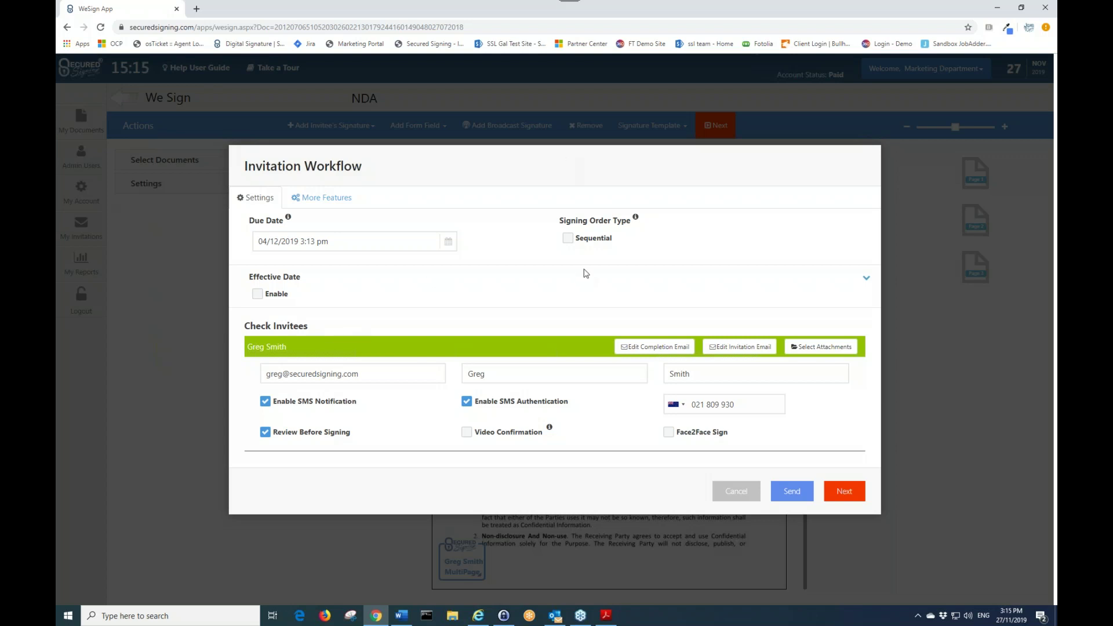
pyautogui.click(583, 238)
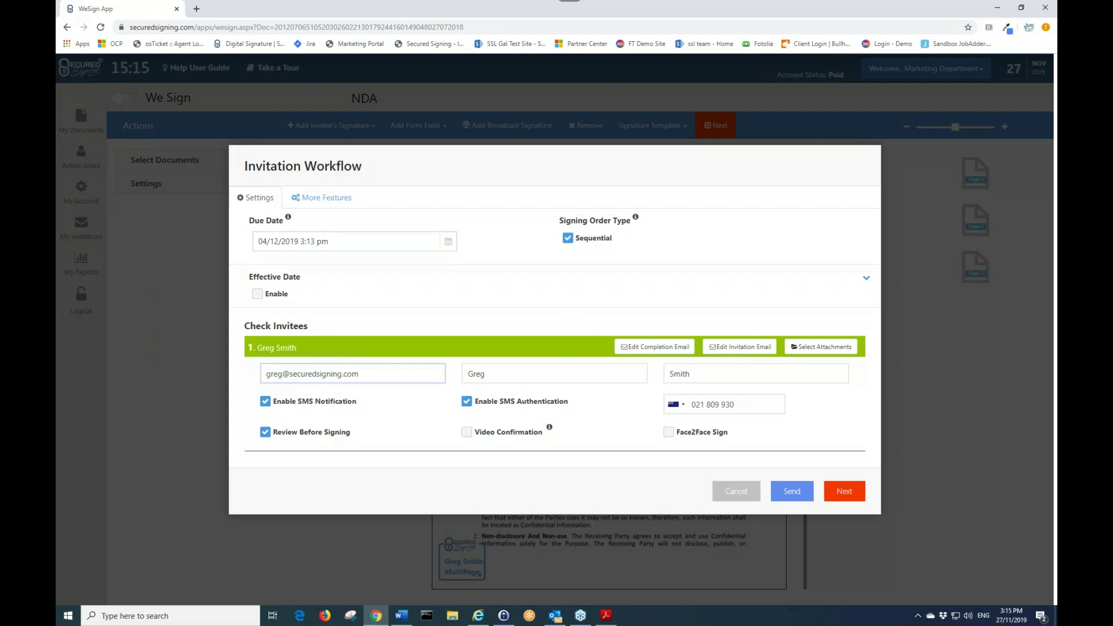
pyautogui.moveTo(325, 348); pyautogui.dragTo(330, 351)
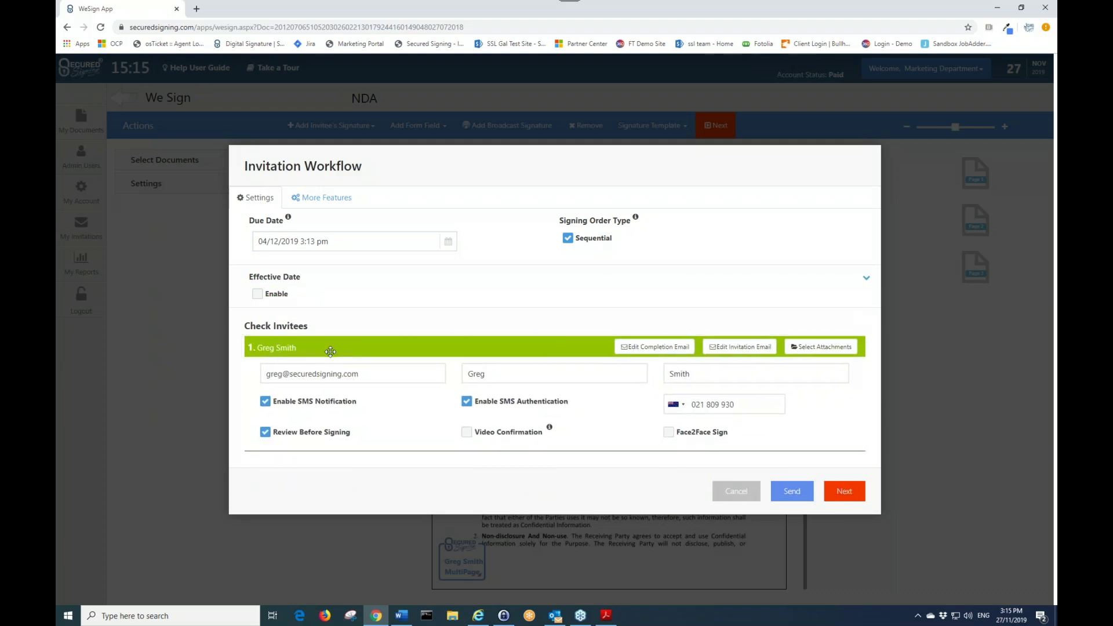
pyautogui.click(567, 238)
# - Untick SMS Authentication, SMS Notification and Review Before Signing for the invitee, then open Edit Invitation Email
pyautogui.click(491, 405)
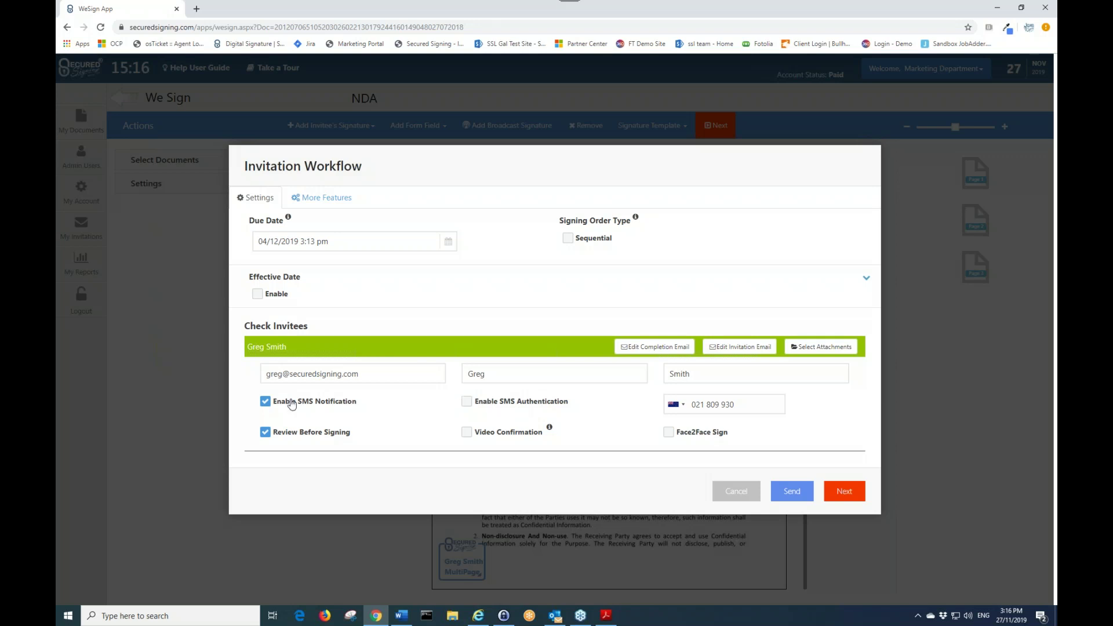
pyautogui.click(319, 405)
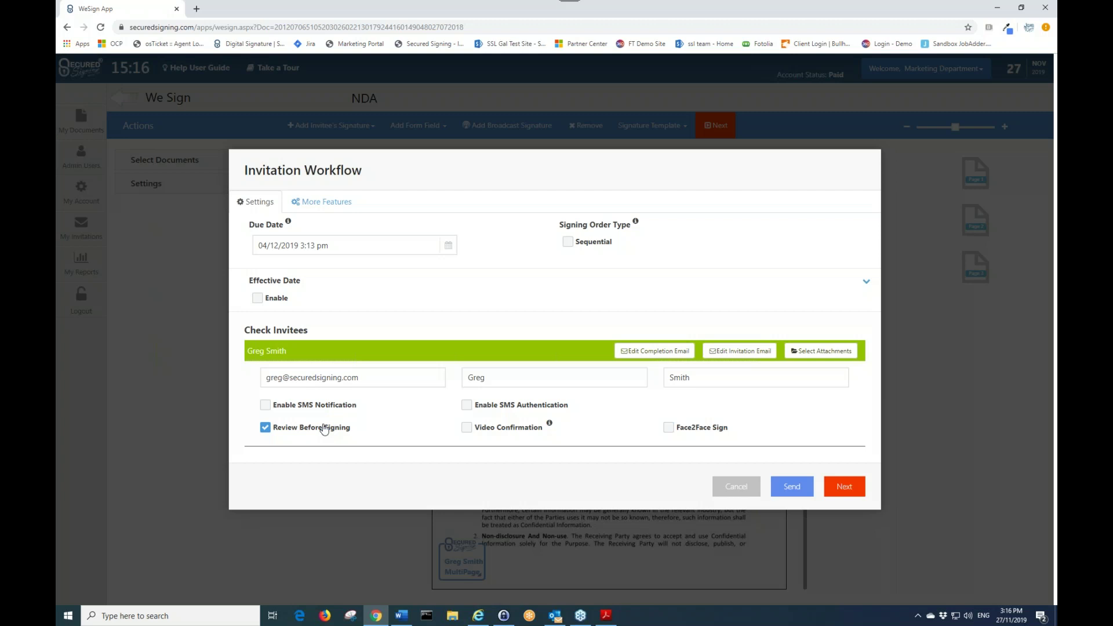
pyautogui.click(324, 429)
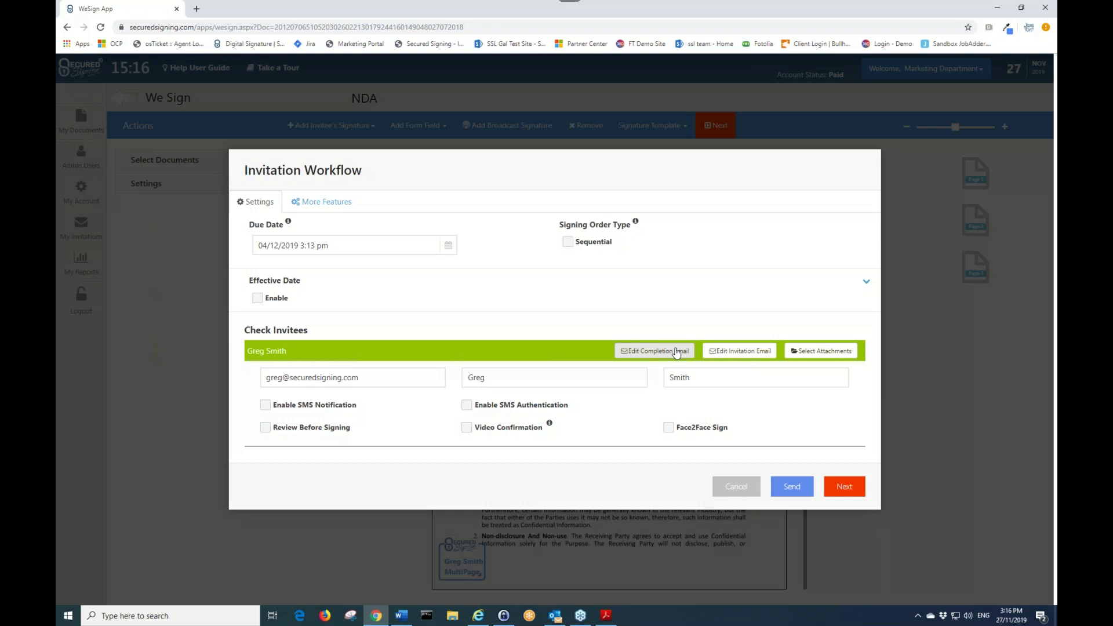
pyautogui.click(740, 351)
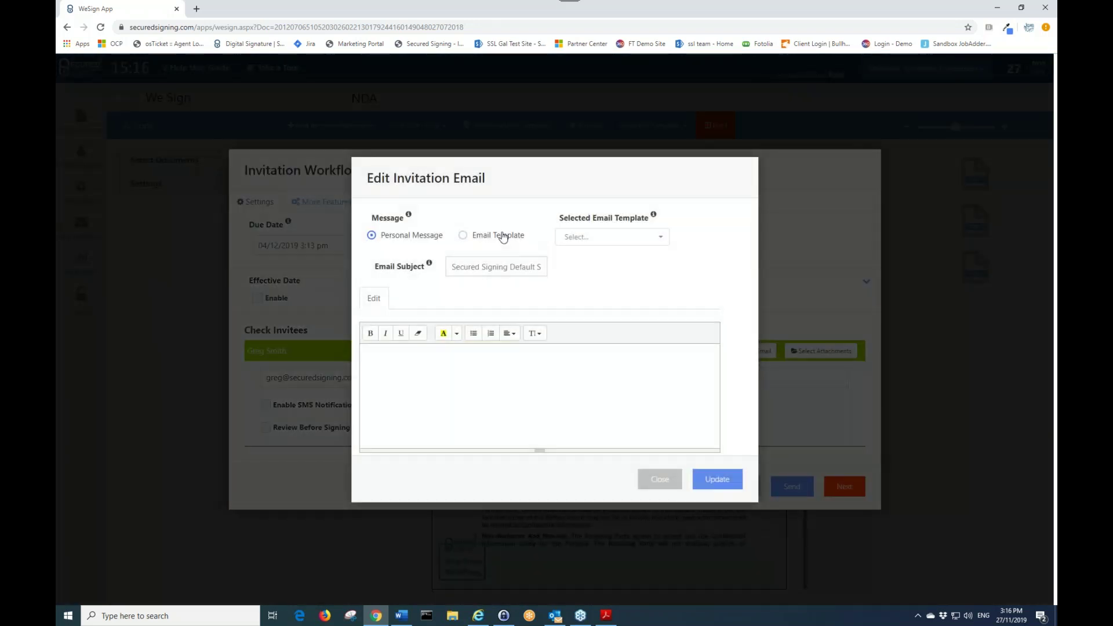
# - Check the e-mail templates, then keep the personal invitation message and close the editor unchanged
pyautogui.click(503, 237)
pyautogui.click(576, 235)
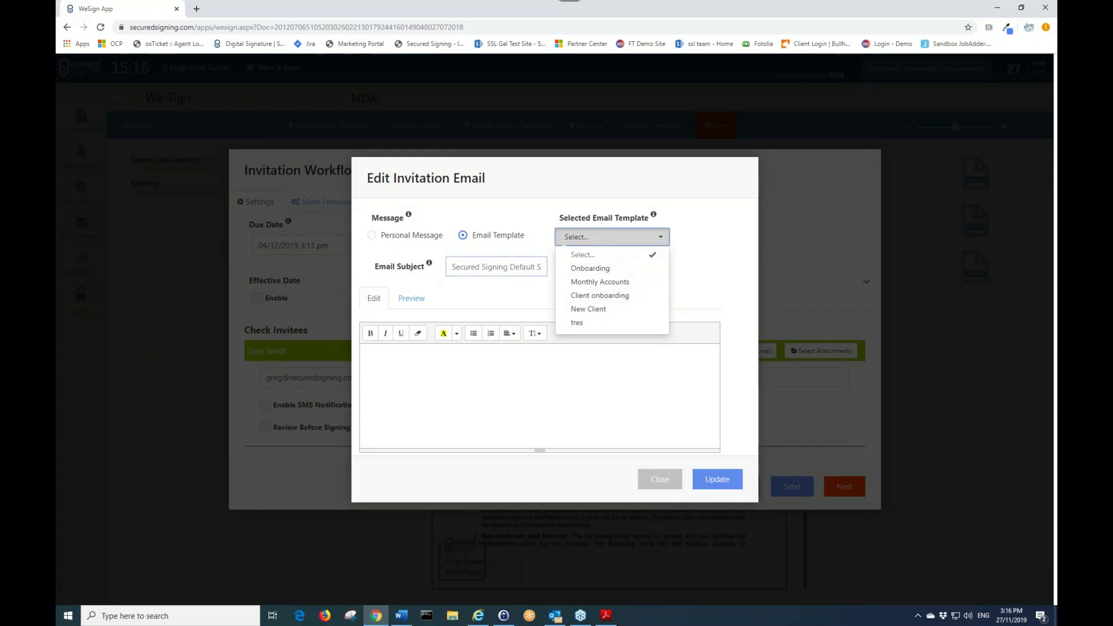
pyautogui.click(412, 236)
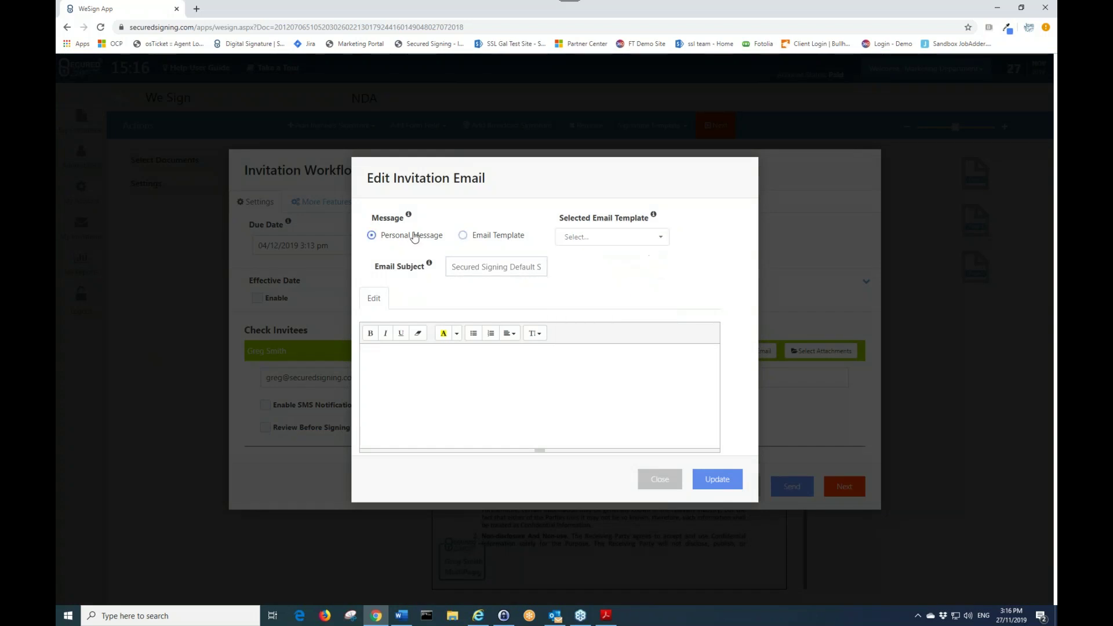
pyautogui.click(498, 370)
pyautogui.click(654, 479)
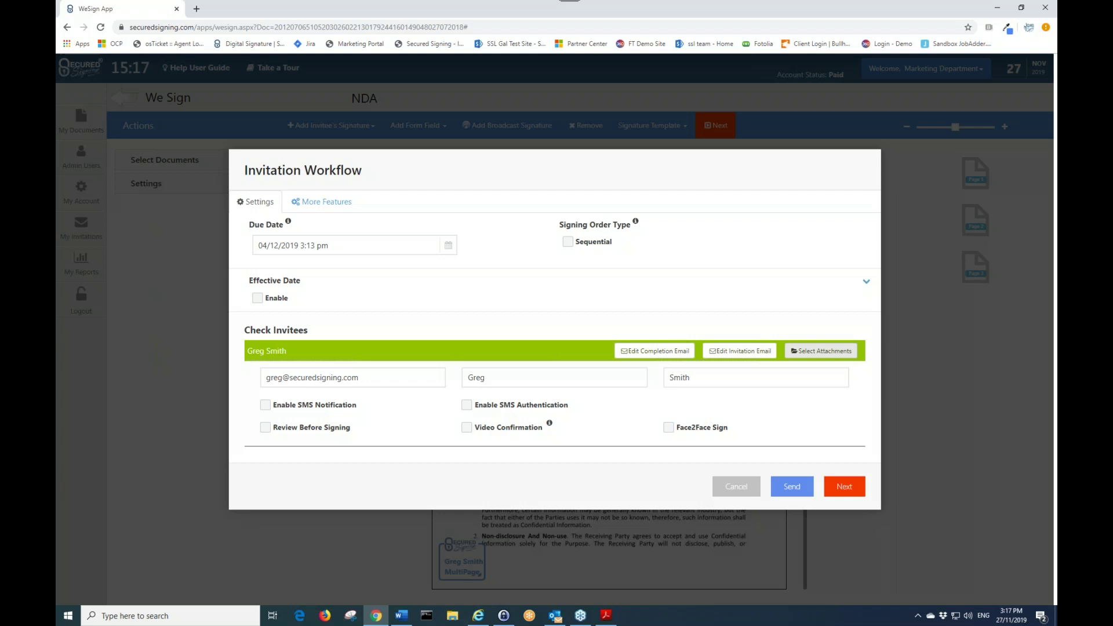
# - Leave the NDA invitation without attachments and continue to More Features
pyautogui.click(823, 351)
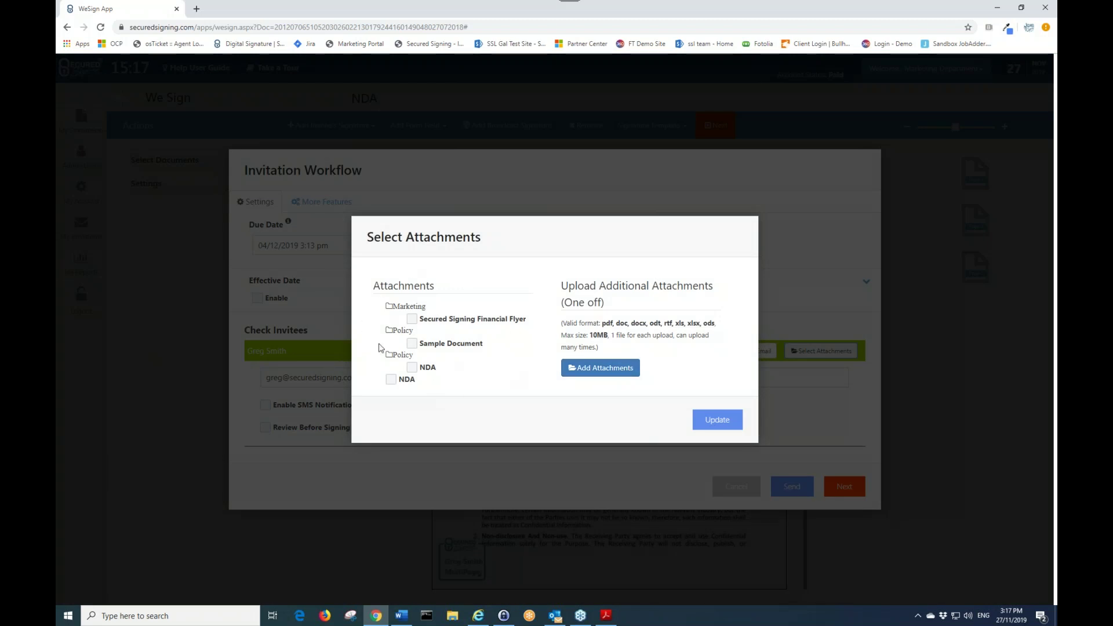
pyautogui.click(701, 420)
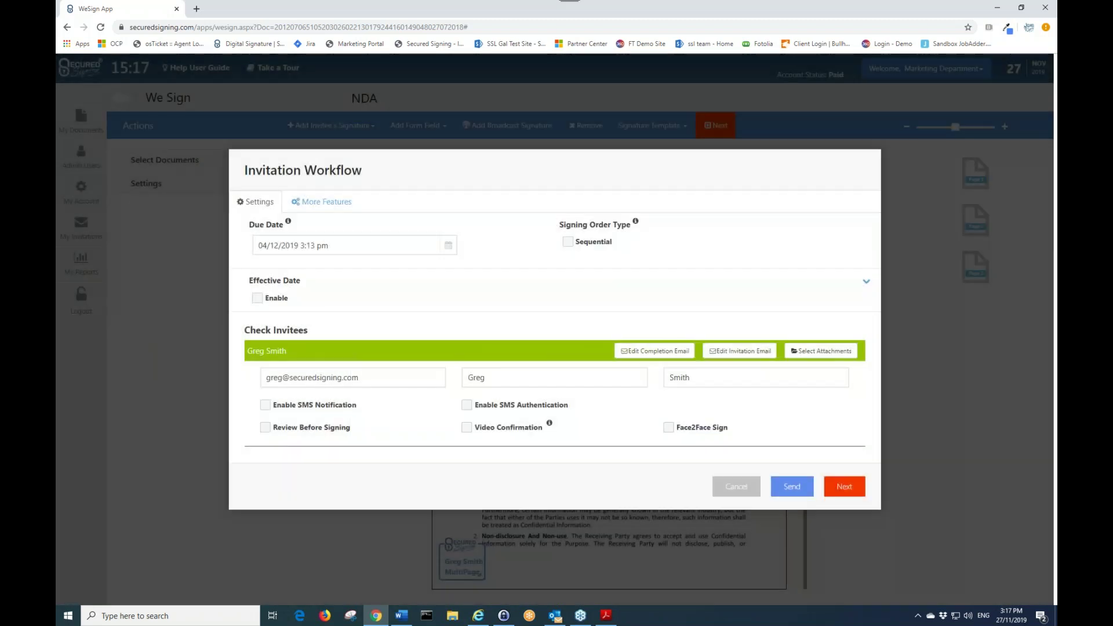
pyautogui.click(844, 487)
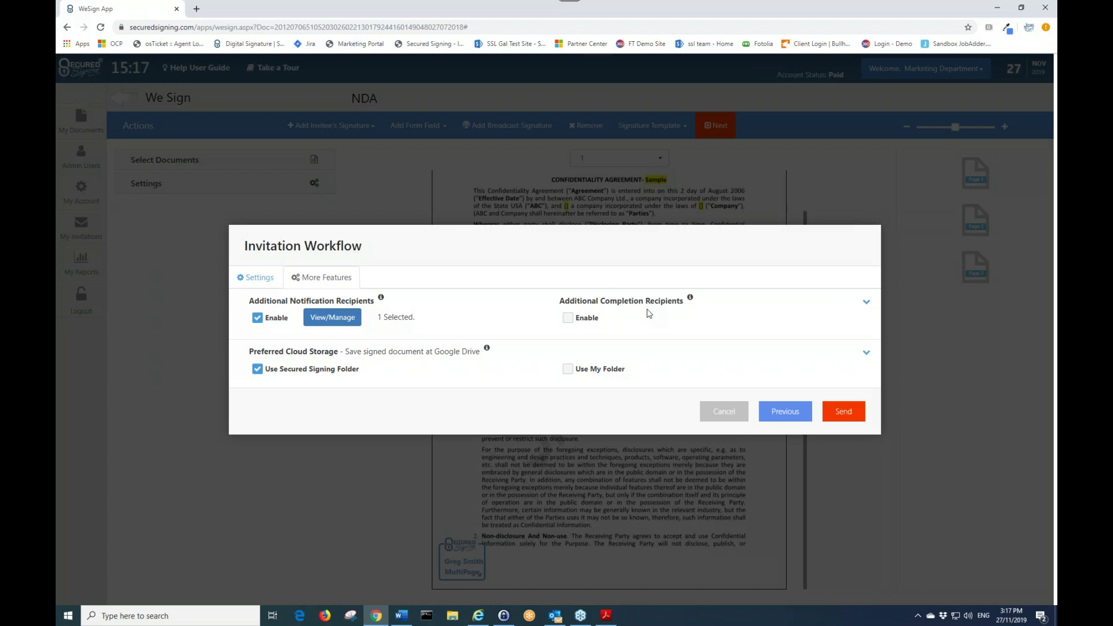
# - Untick all notification recipients, disable additional notification recipients, and pick My Folder for signed copies
pyautogui.click(327, 318)
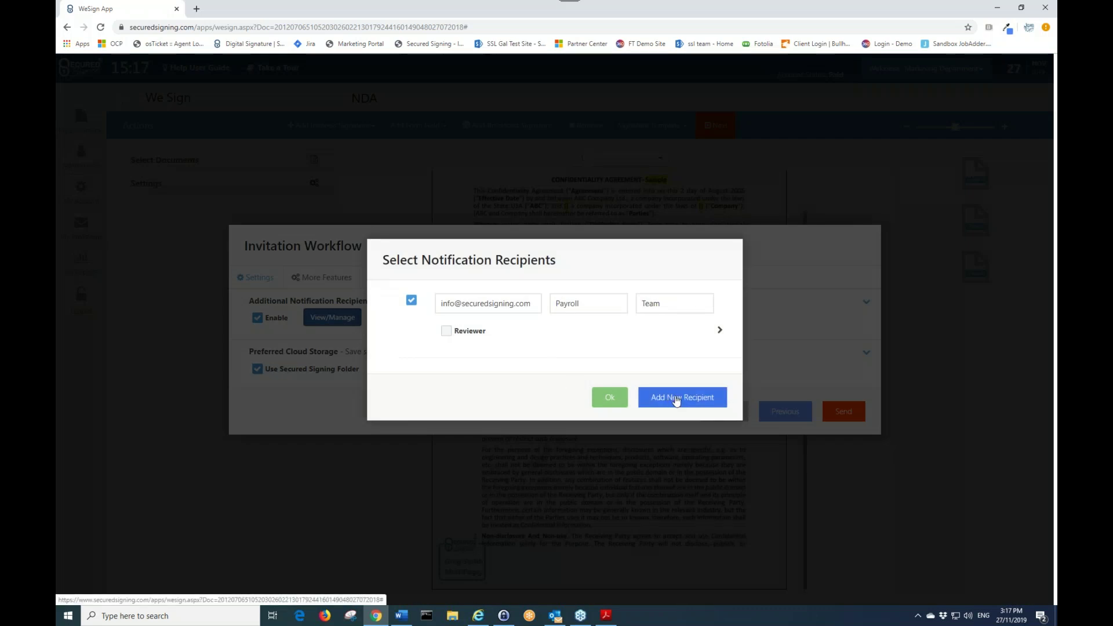
pyautogui.click(483, 313)
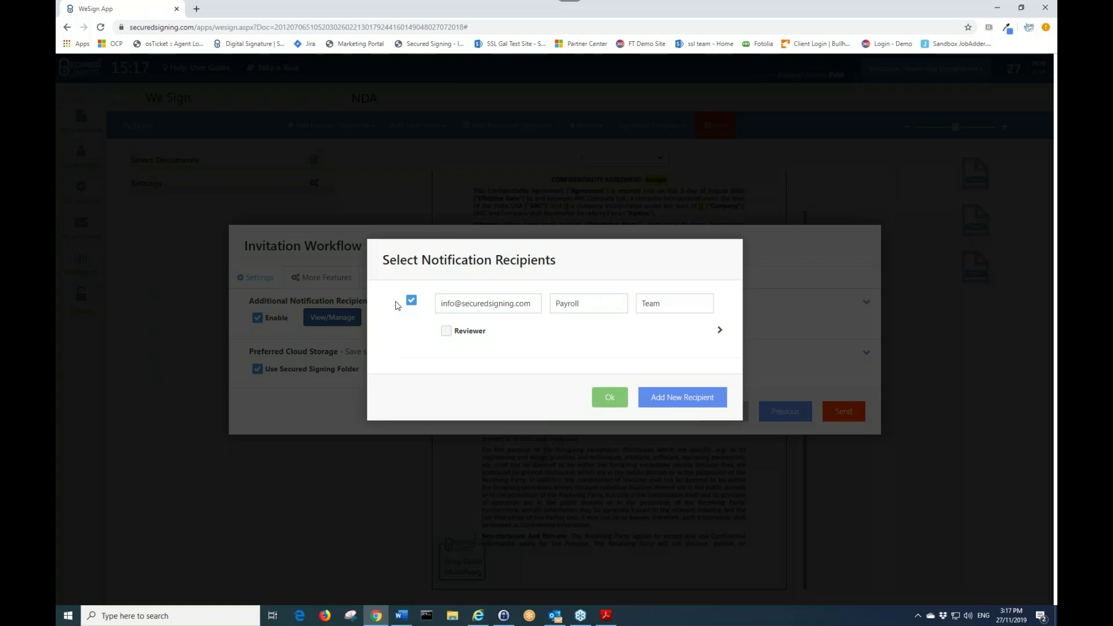
pyautogui.click(705, 396)
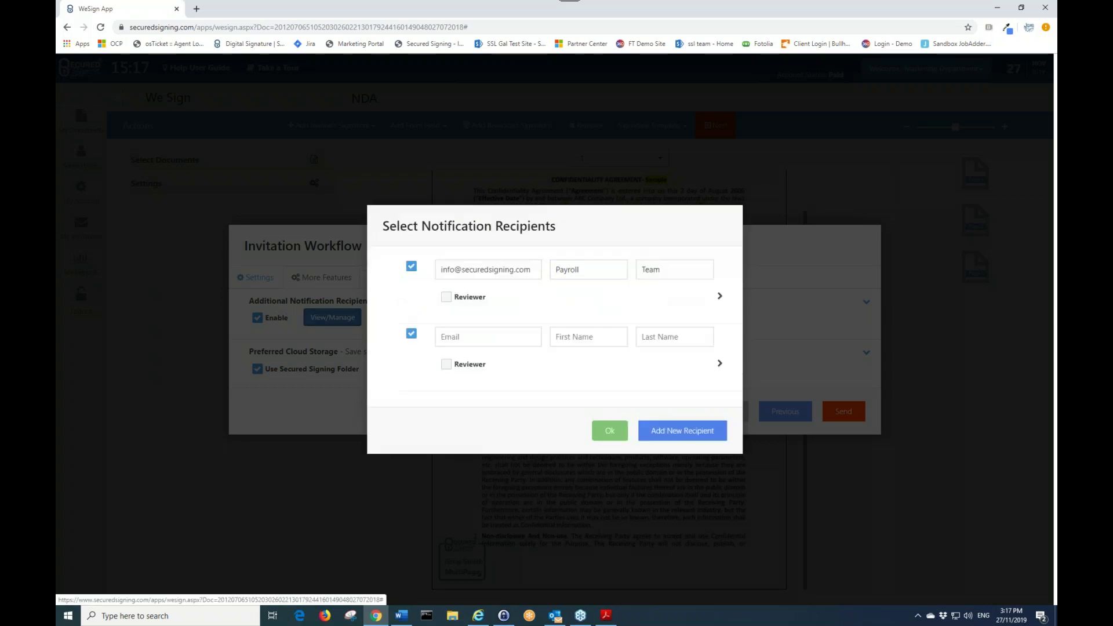
pyautogui.click(412, 335)
pyautogui.click(411, 266)
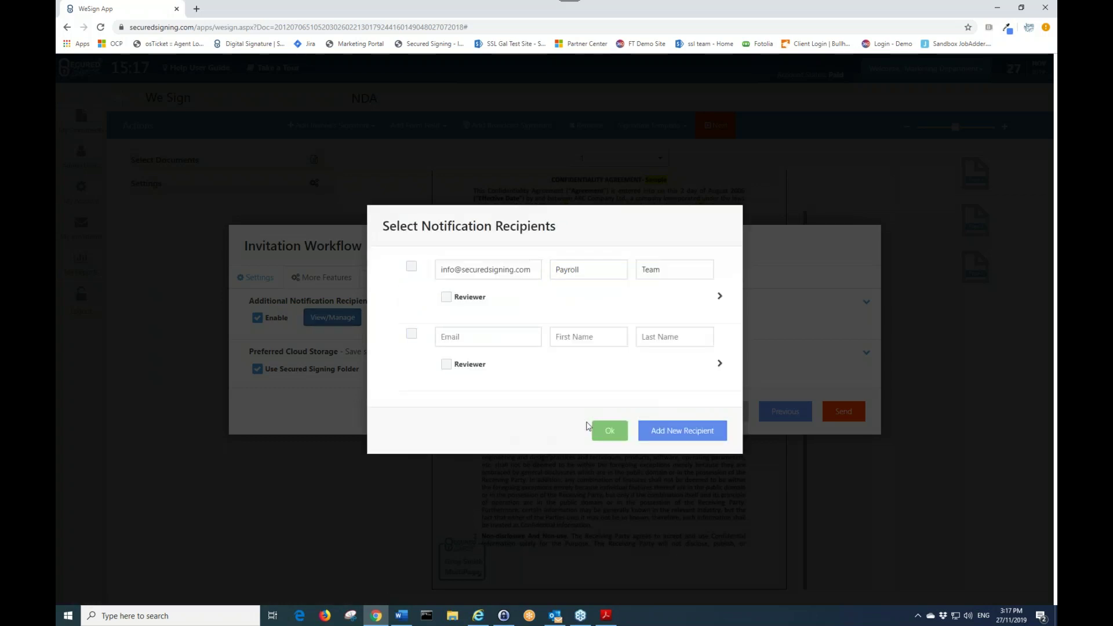
pyautogui.click(597, 430)
pyautogui.click(257, 319)
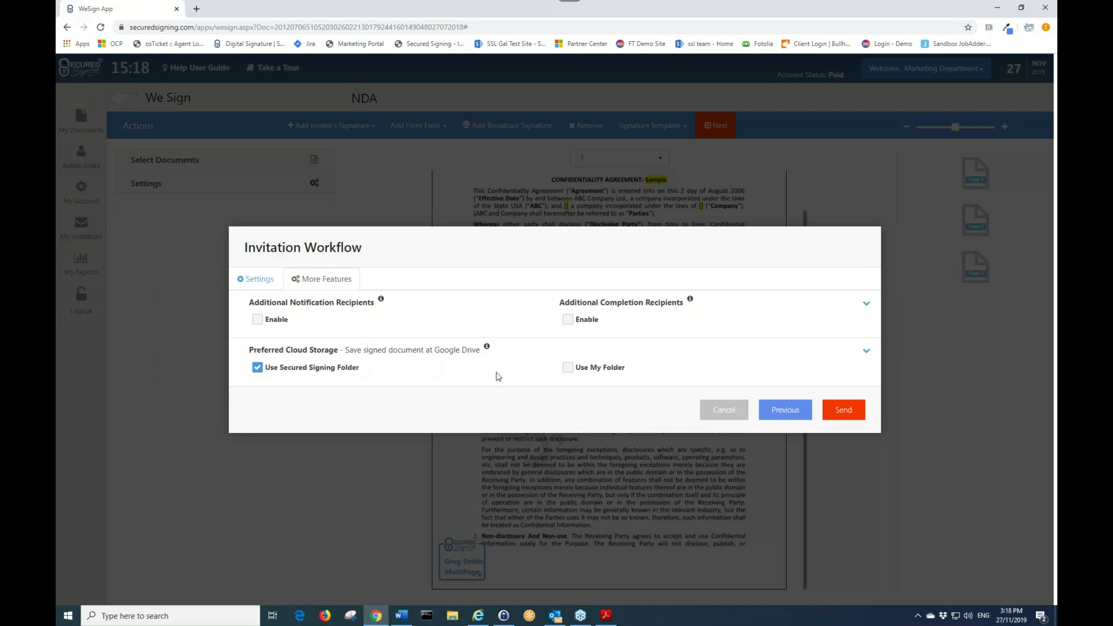
pyautogui.click(567, 367)
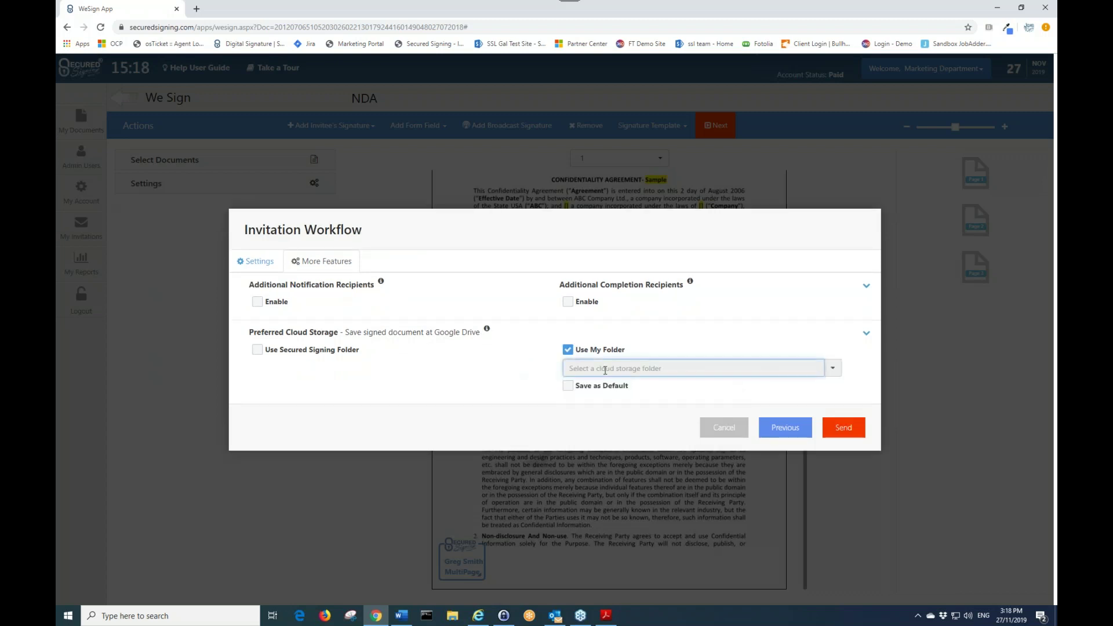
# - Keep signed copies in the Secured Signing folder, return to Settings, and send the NDA invitation
pyautogui.click(605, 370)
pyautogui.click(574, 385)
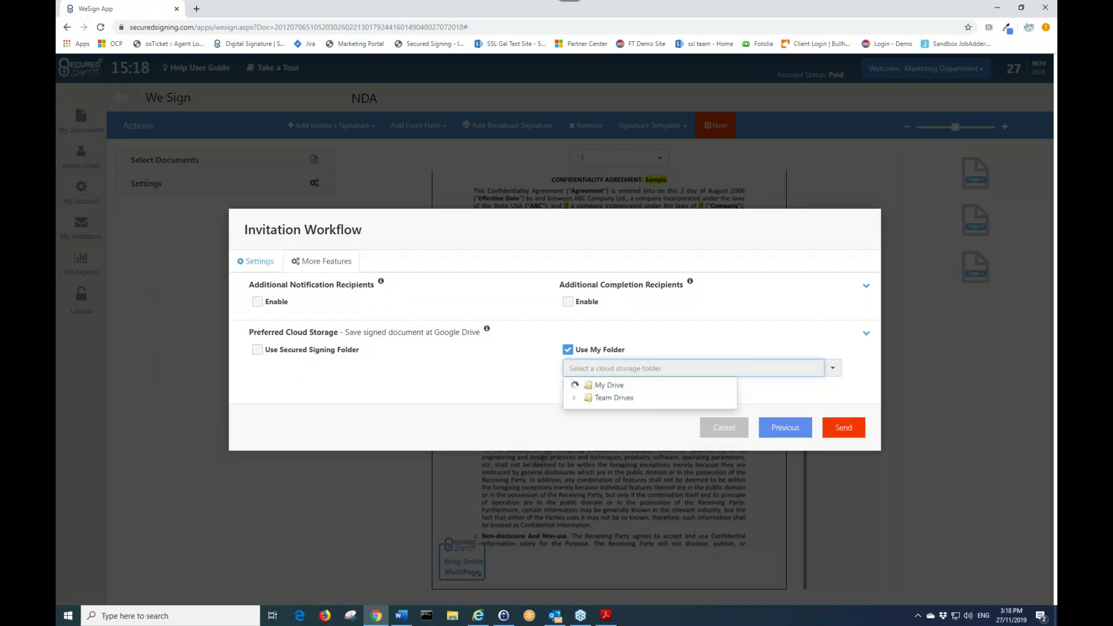
pyautogui.click(509, 392)
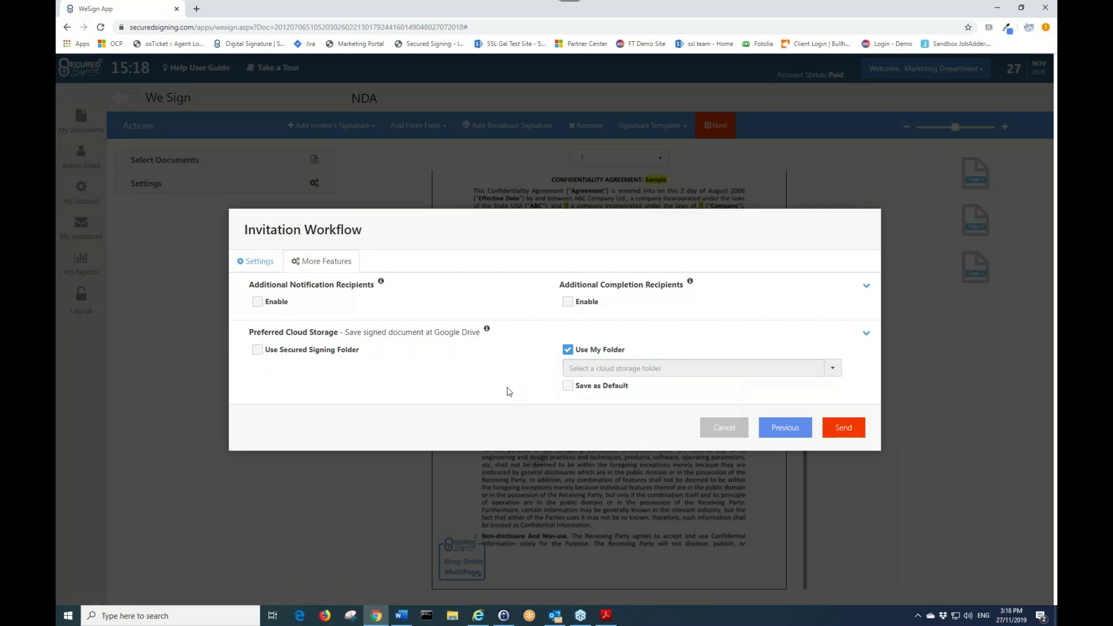
pyautogui.click(568, 350)
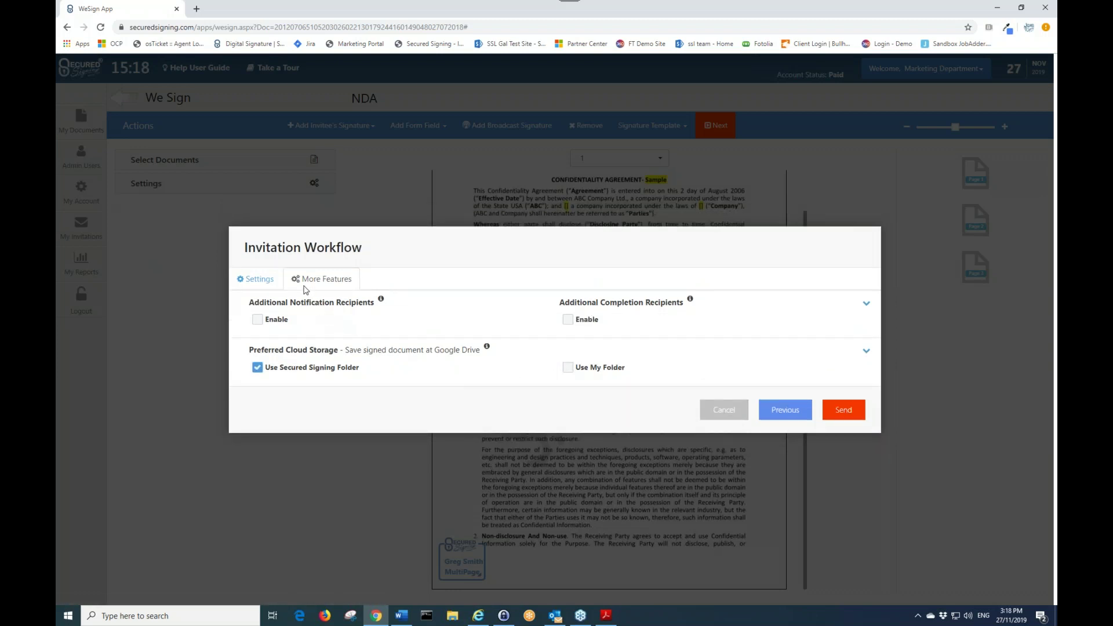
pyautogui.click(262, 280)
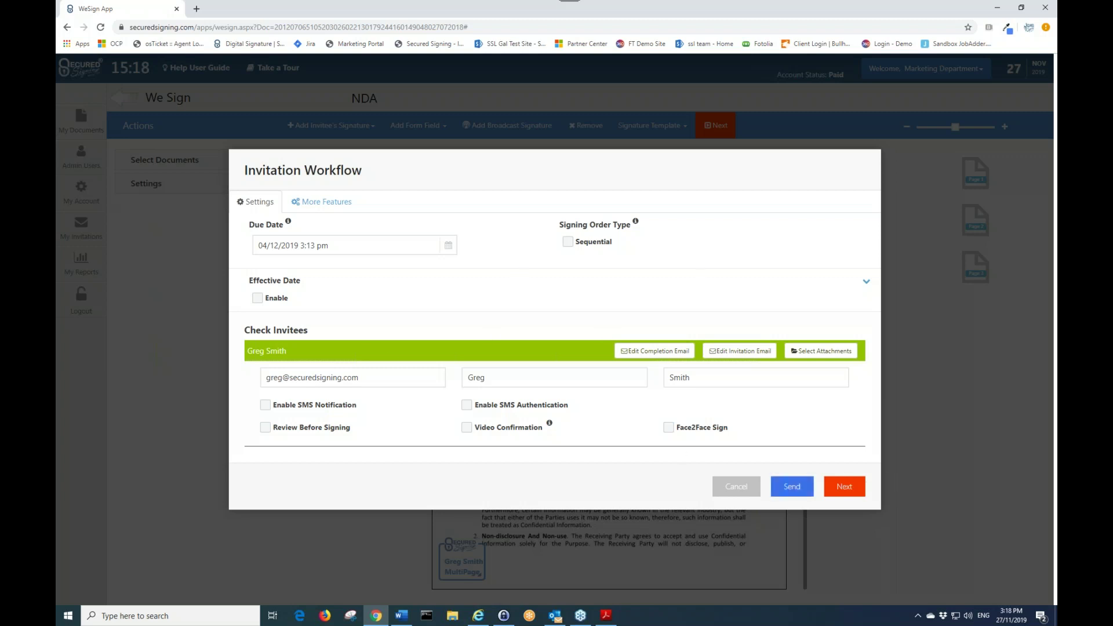
pyautogui.click(791, 486)
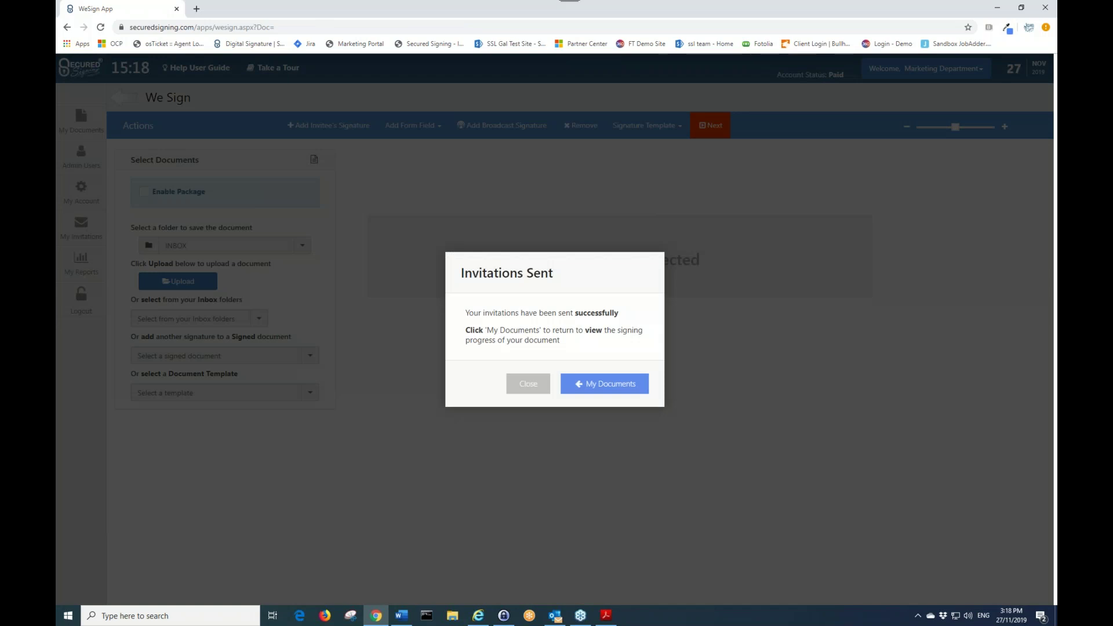
# - Go to My Documents and open the NDA's signing status from the In Progress list
pyautogui.click(606, 383)
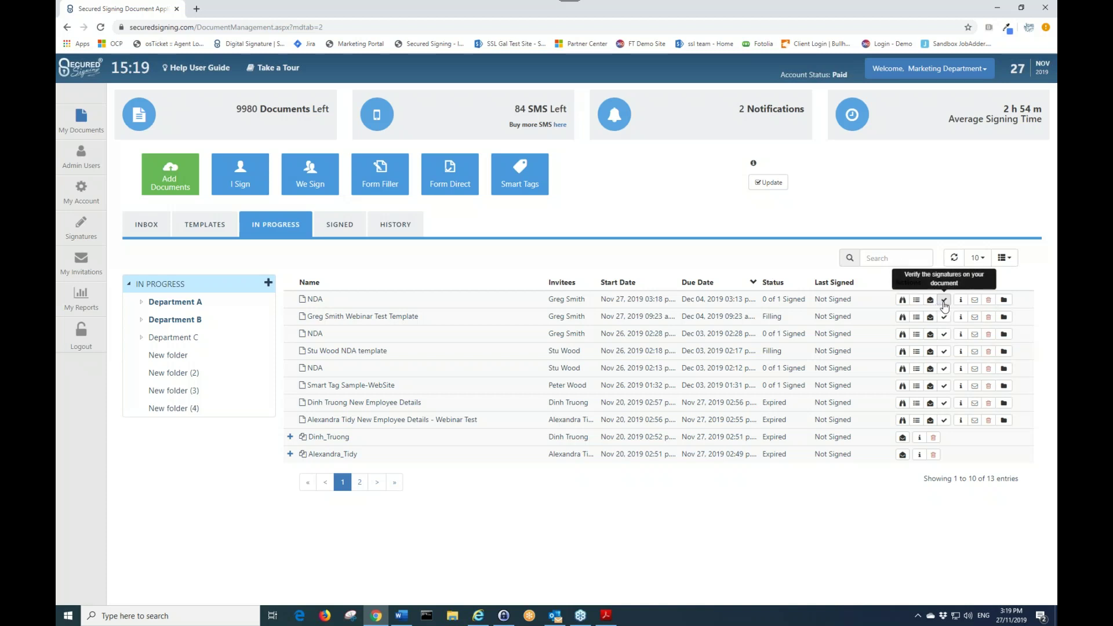
pyautogui.click(944, 301)
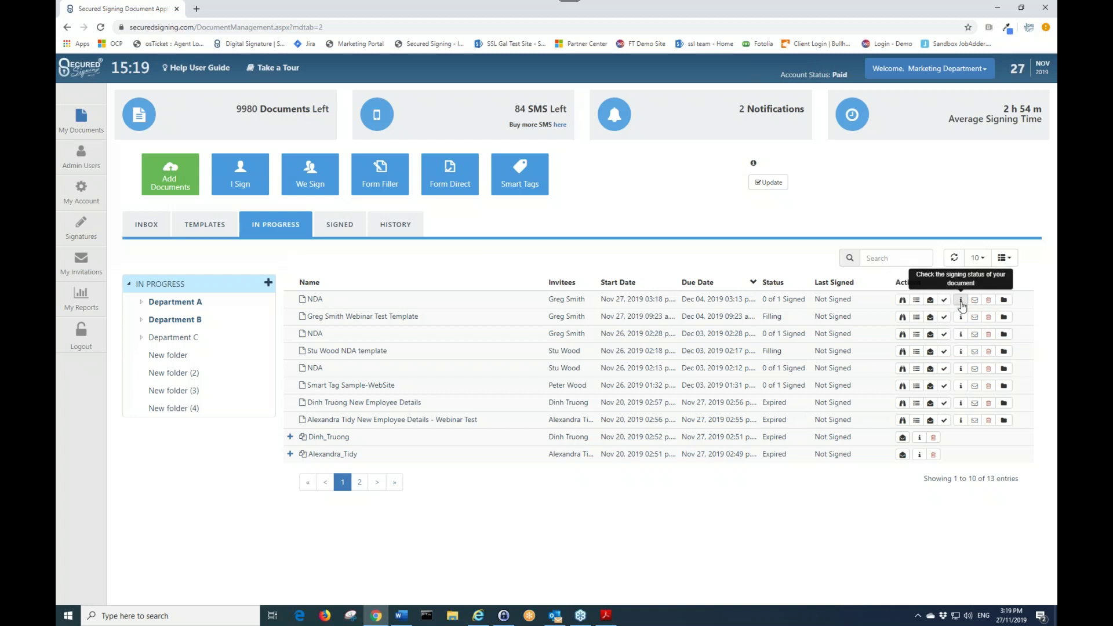
pyautogui.click(960, 301)
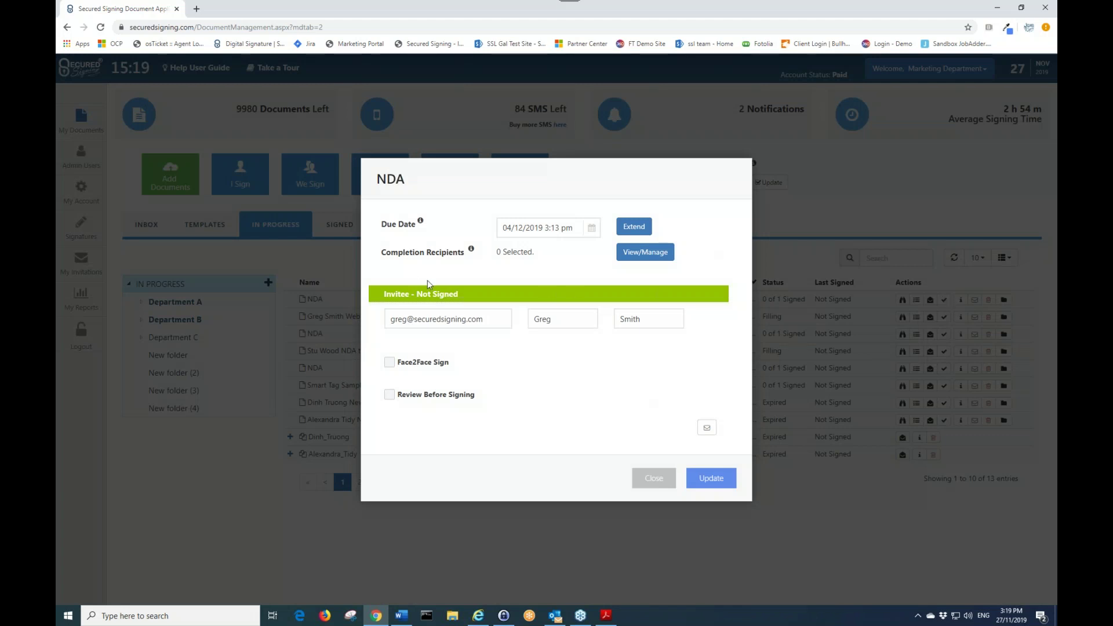
# - Review the NDA's 04/12/2019 due date and invitee e-mail, then close the status window
pyautogui.click(556, 228)
pyautogui.click(463, 257)
pyautogui.click(505, 322)
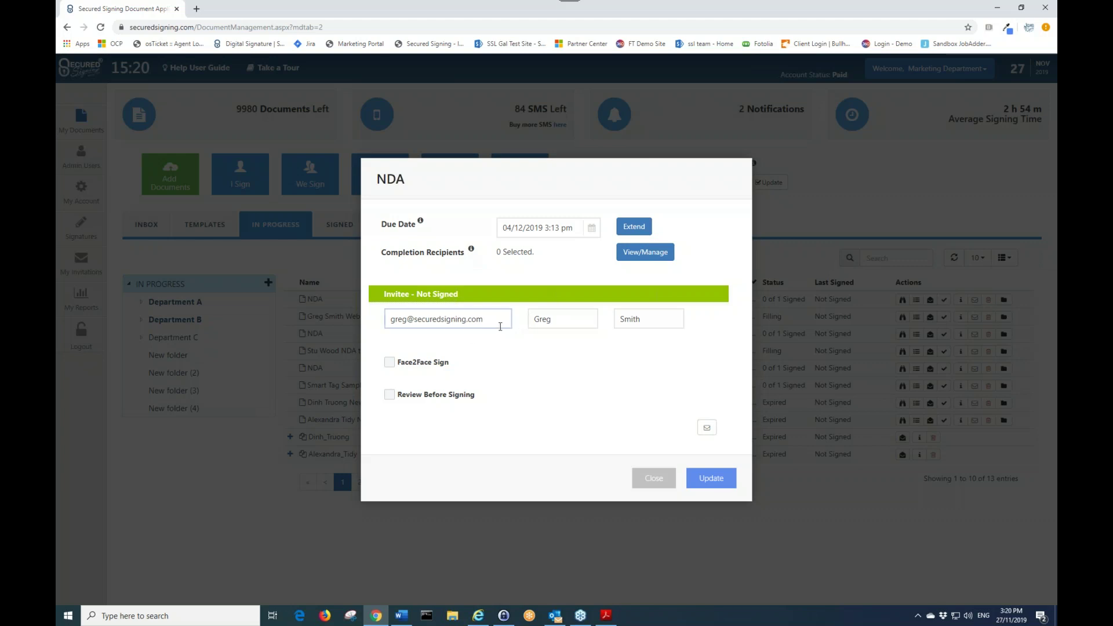
pyautogui.click(529, 332)
pyautogui.click(655, 478)
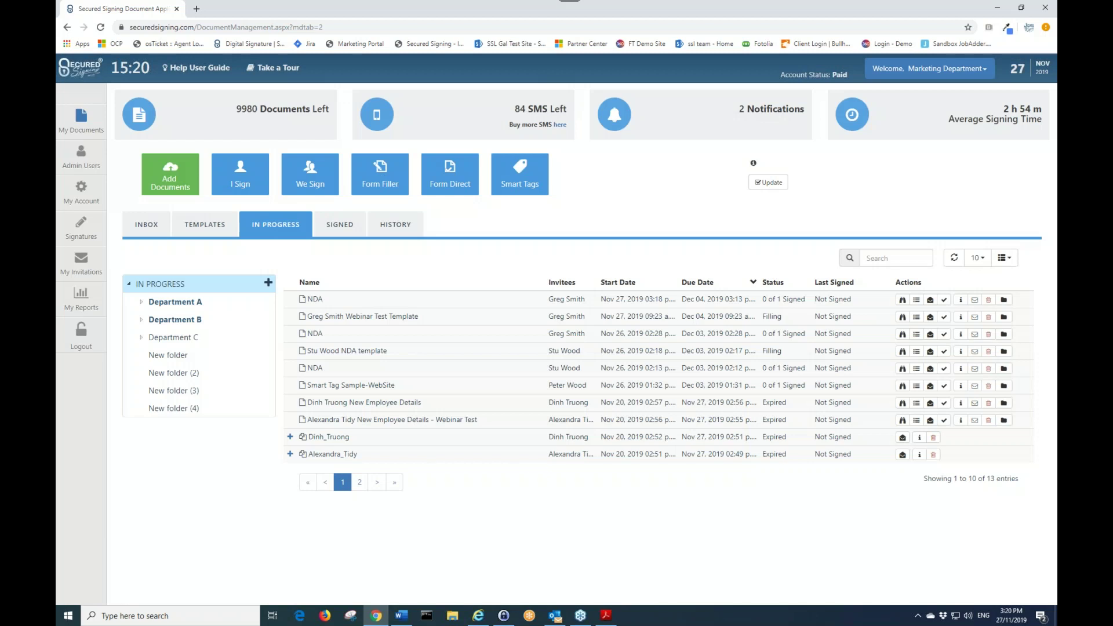
# - Open the NDA invitation from Outlook's Focused inbox, download its pictures, and maximize it
pyautogui.click(555, 615)
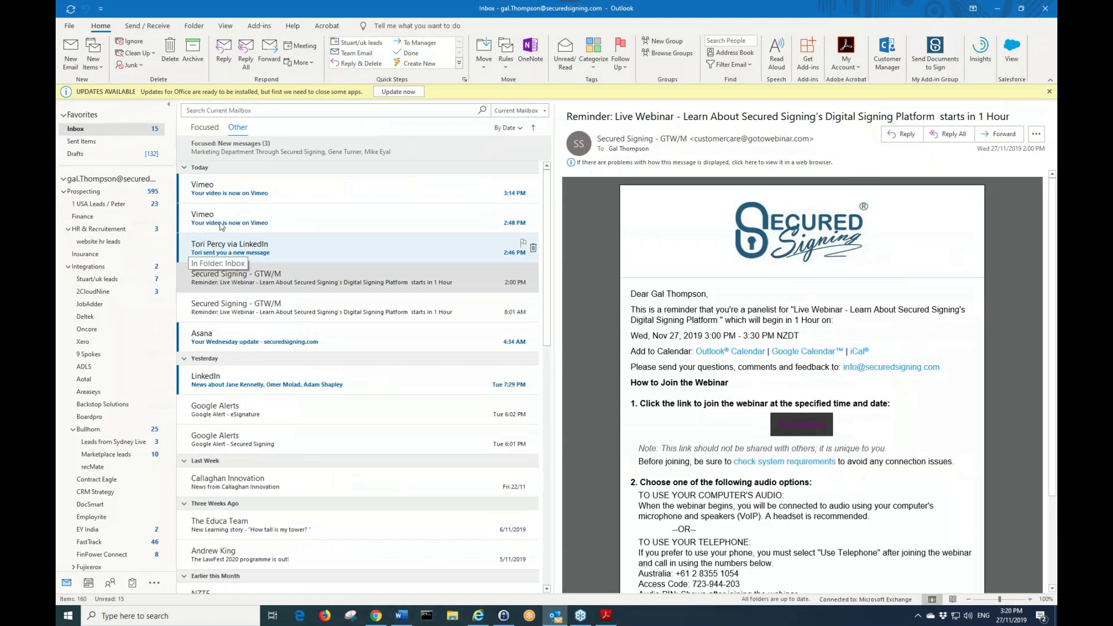
pyautogui.click(234, 156)
pyautogui.click(234, 165)
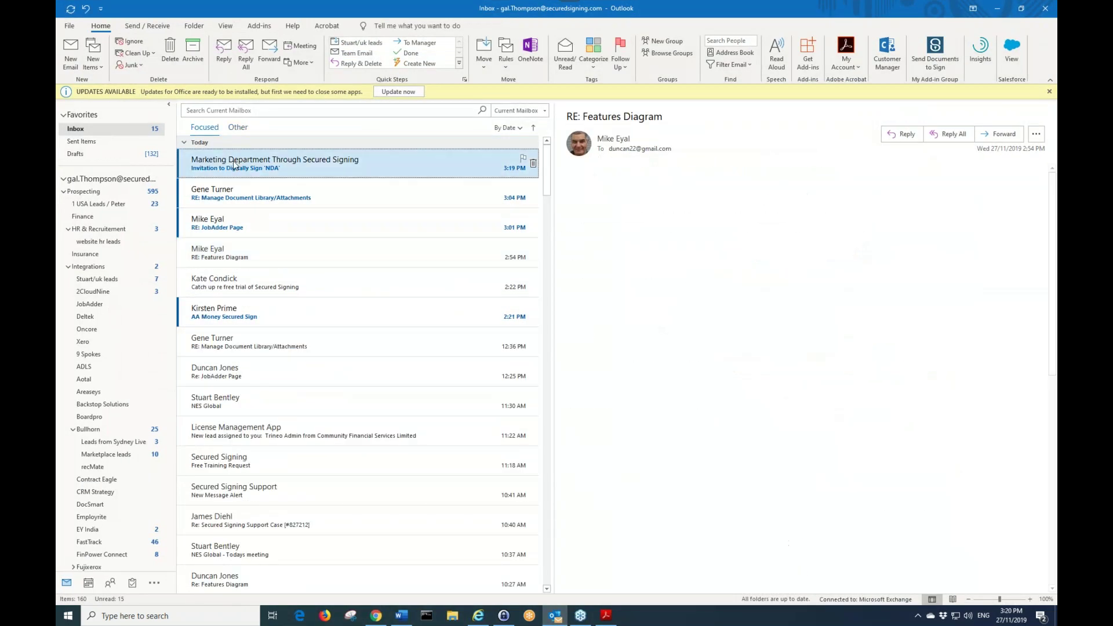
pyautogui.doubleClick(233, 165)
pyautogui.click(463, 216)
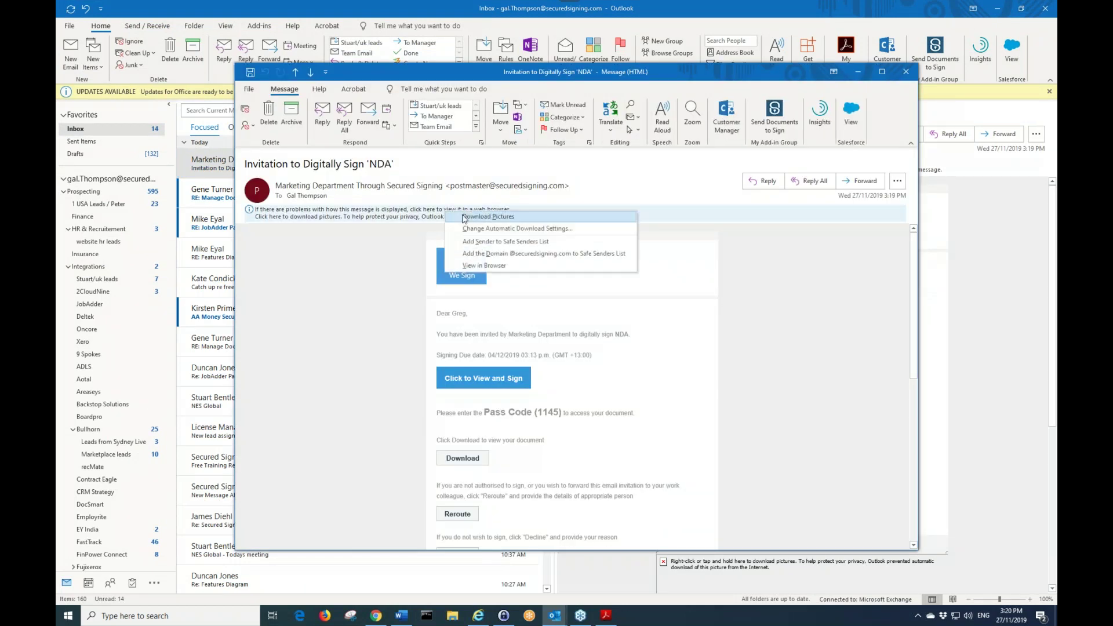
pyautogui.click(464, 217)
pyautogui.click(880, 73)
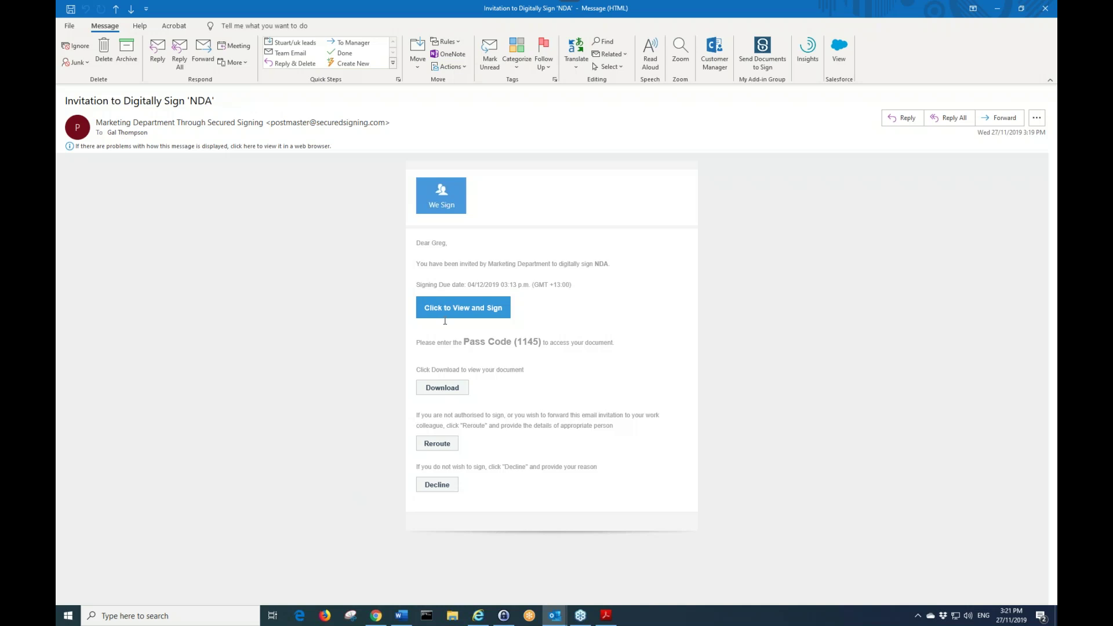
pyautogui.moveTo(453, 313)
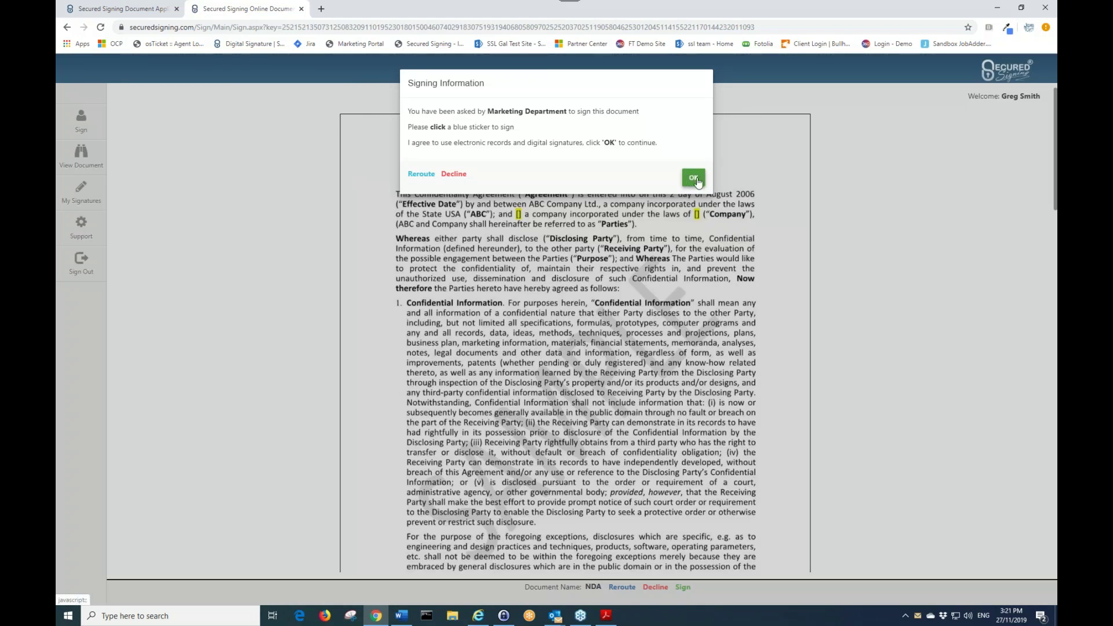
# - Accept the electronic signing terms and open the Click to Sign spot on NDA page 2
pyautogui.click(693, 177)
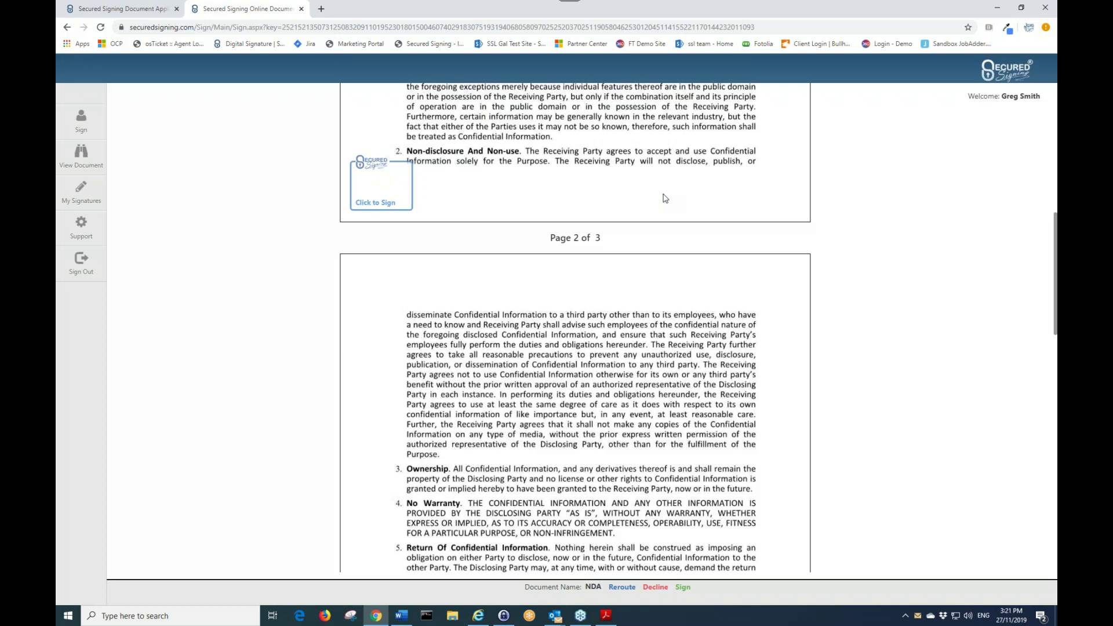
pyautogui.scroll(1, 377, 212)
pyautogui.scroll(5, 564, 187)
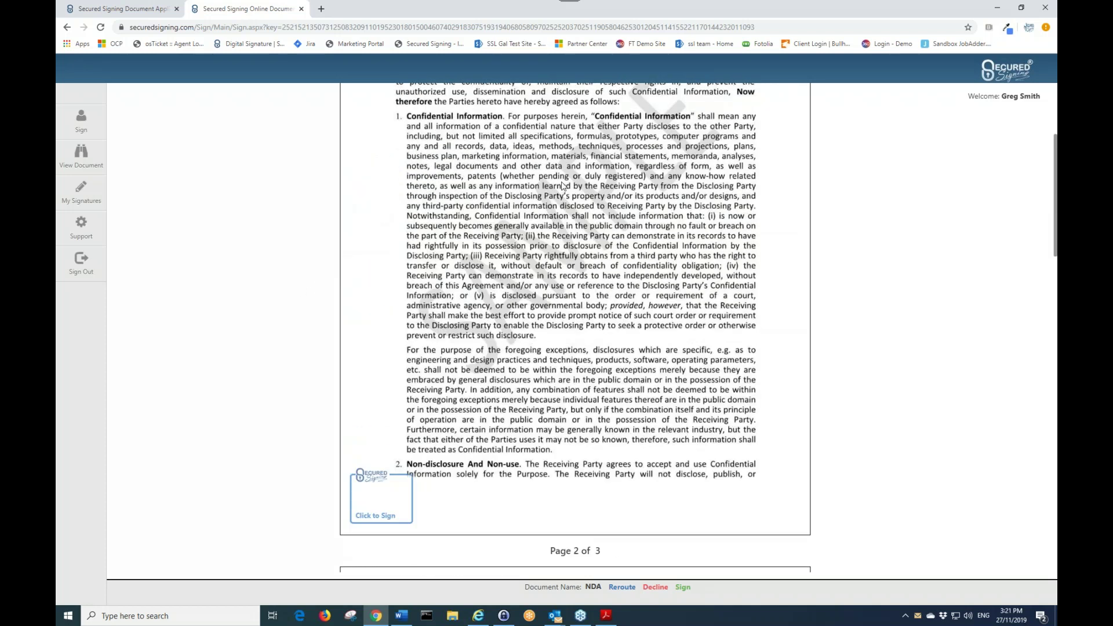
pyautogui.scroll(-1, 461, 278)
pyautogui.scroll(-3, 460, 281)
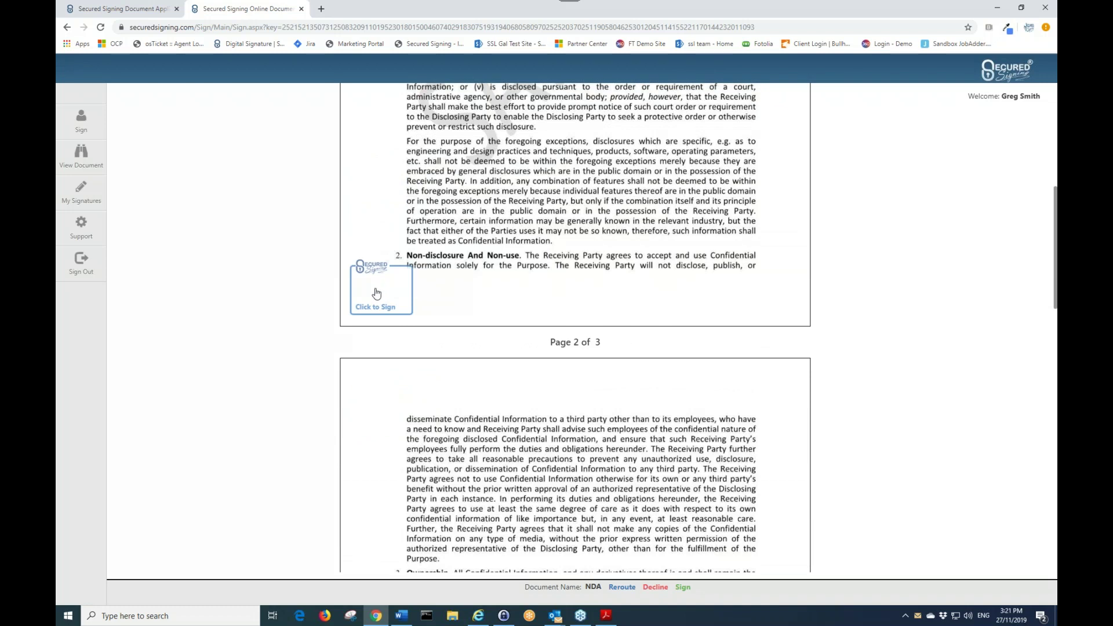
pyautogui.click(377, 293)
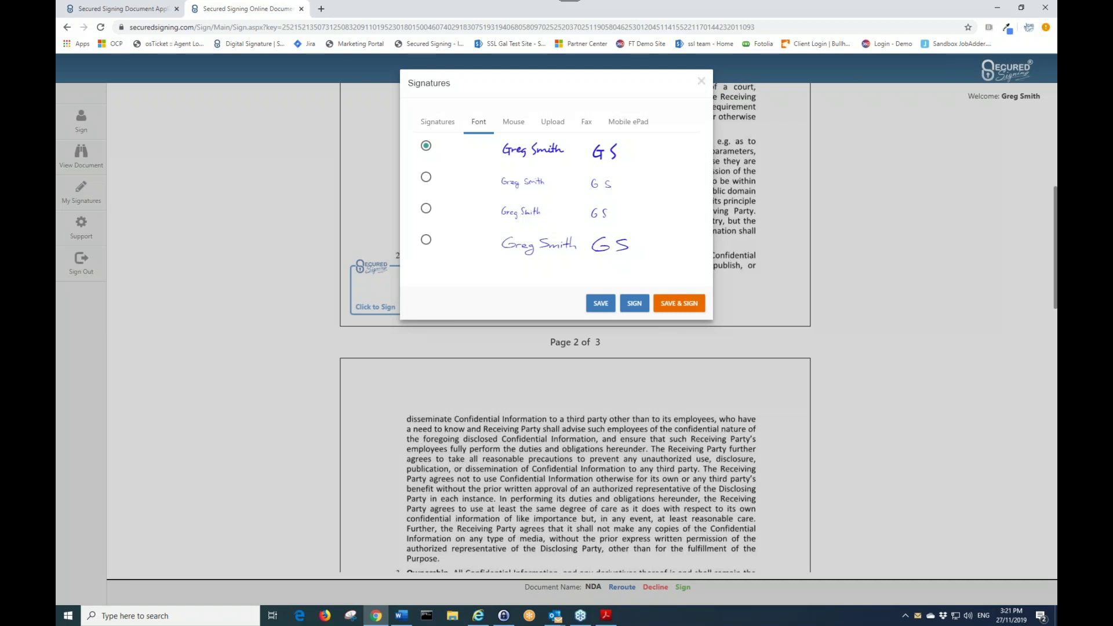
# - After trying draw and upload, sign the NDA with the first typed font style
pyautogui.click(522, 127)
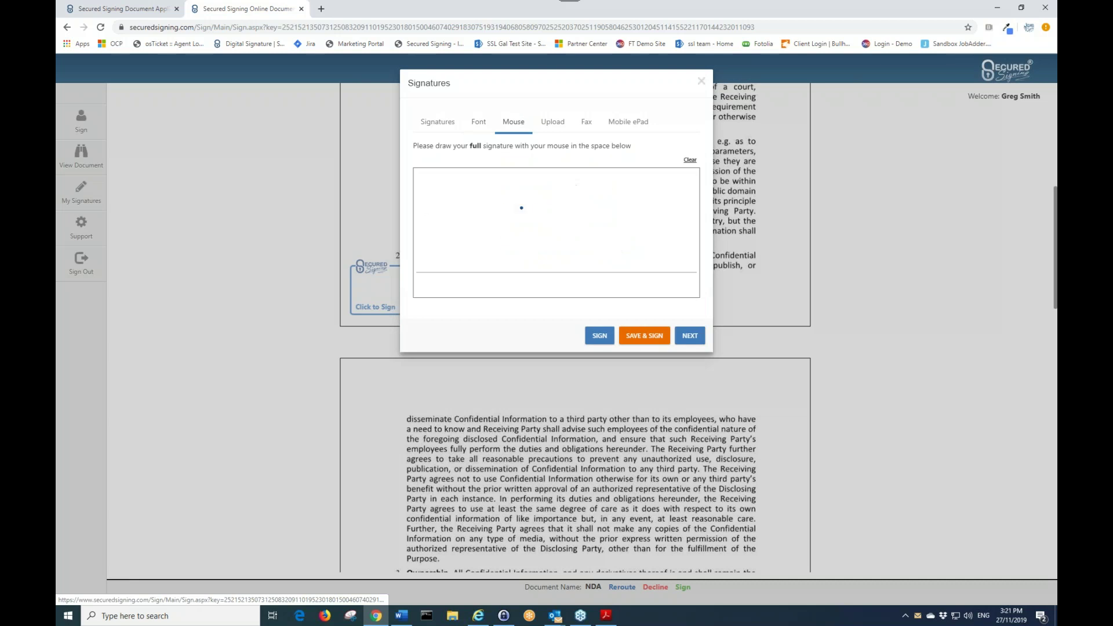
pyautogui.moveTo(561, 186); pyautogui.dragTo(573, 233)
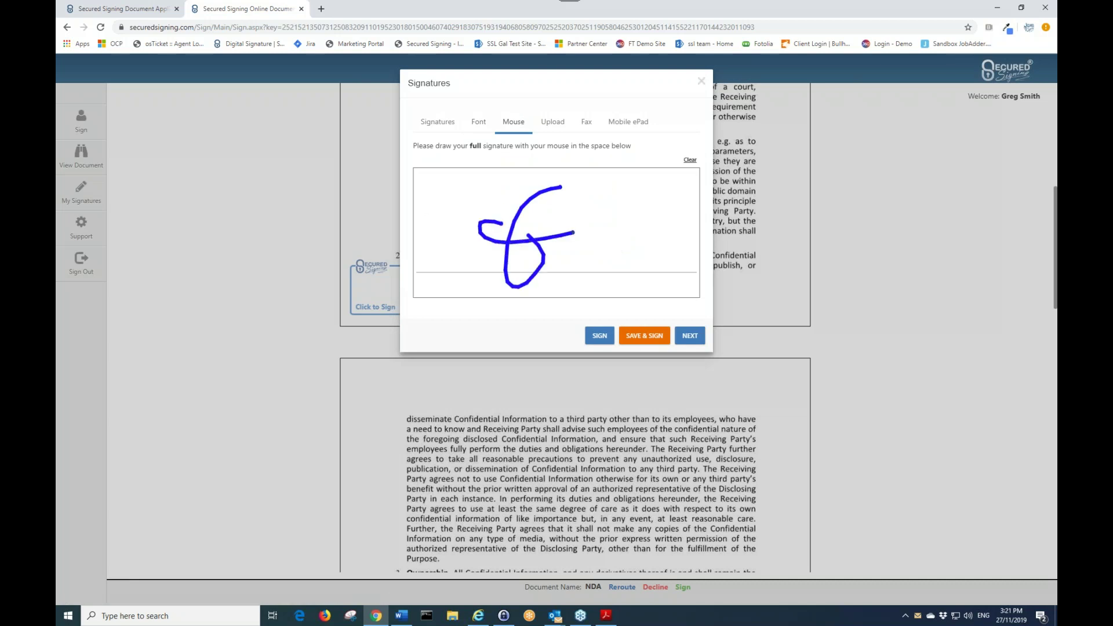
pyautogui.click(550, 125)
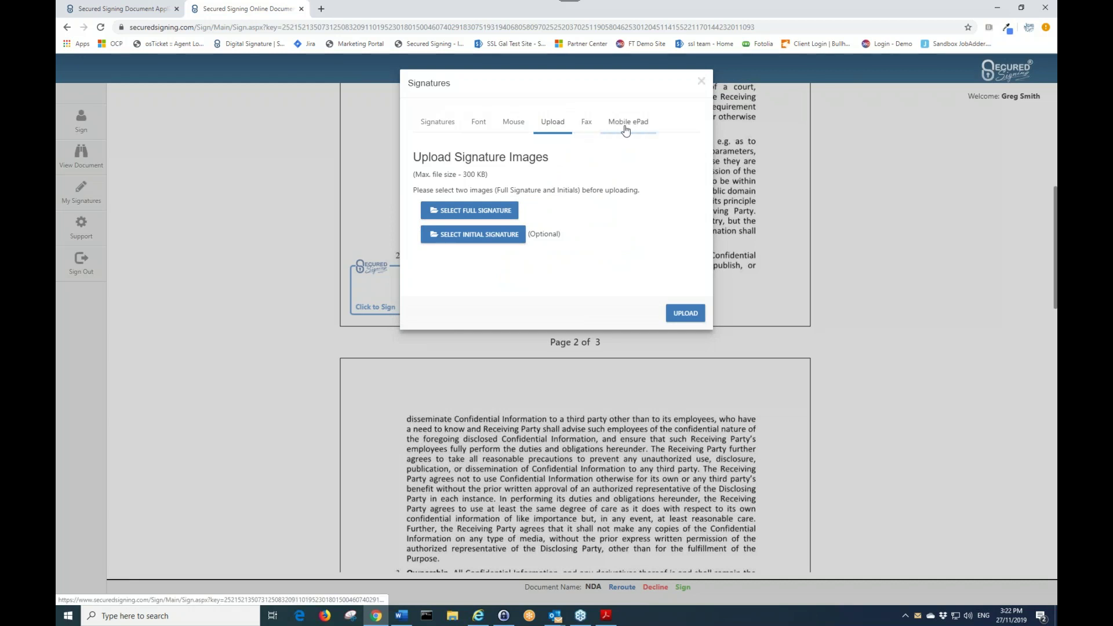
pyautogui.click(479, 123)
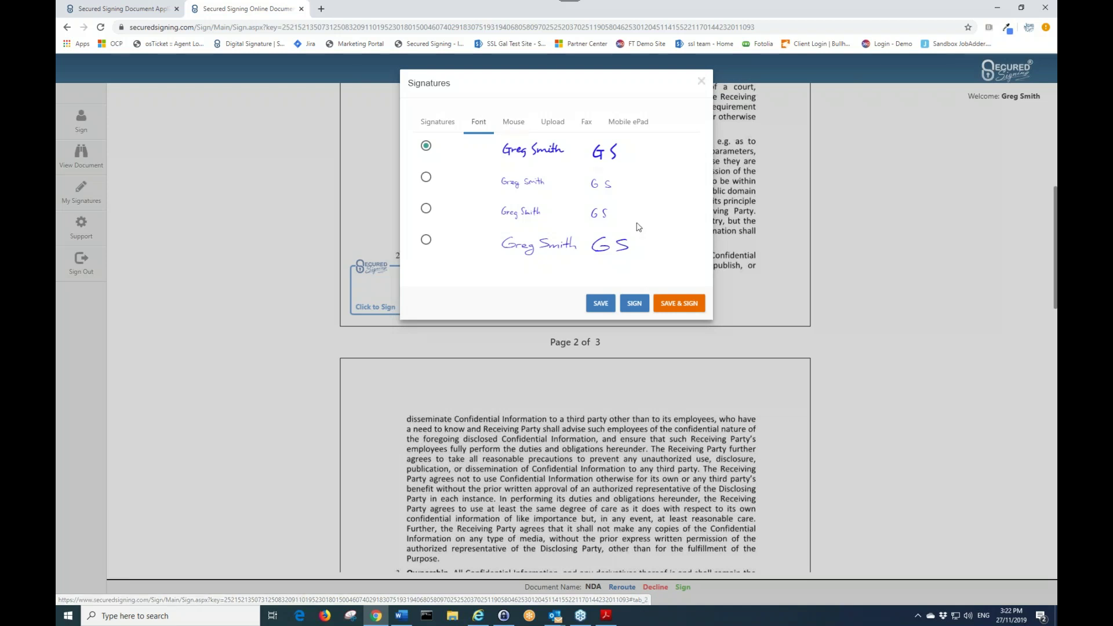
pyautogui.click(634, 303)
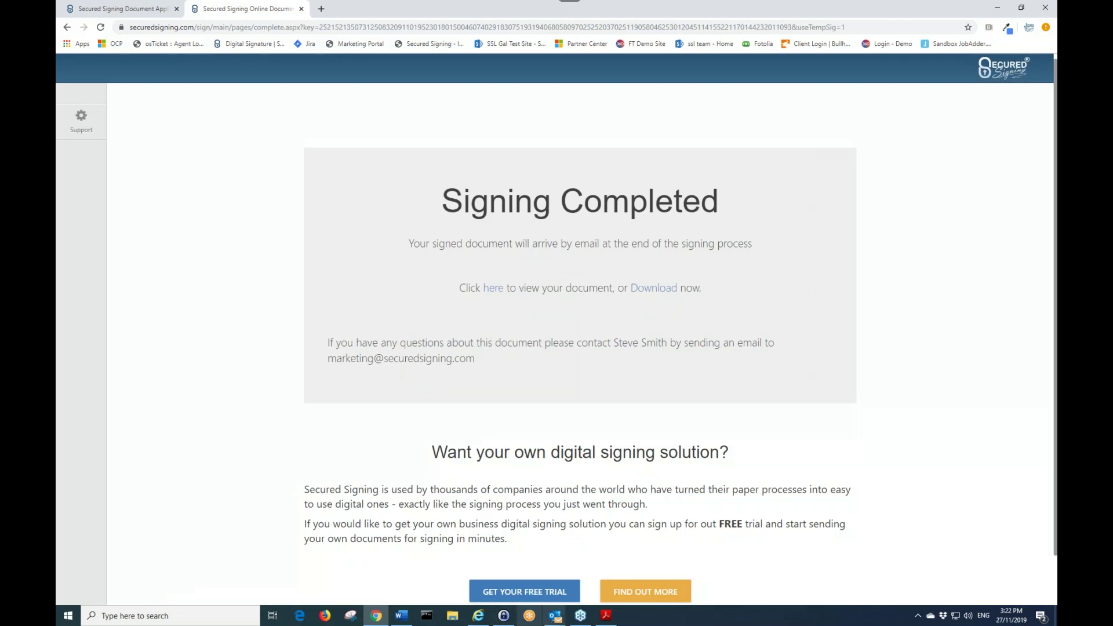
# - Open Outlook's 'Signing Process completed for NDA' email and its signed NDA.pdf attachment
pyautogui.click(555, 615)
pyautogui.click(519, 575)
pyautogui.click(307, 161)
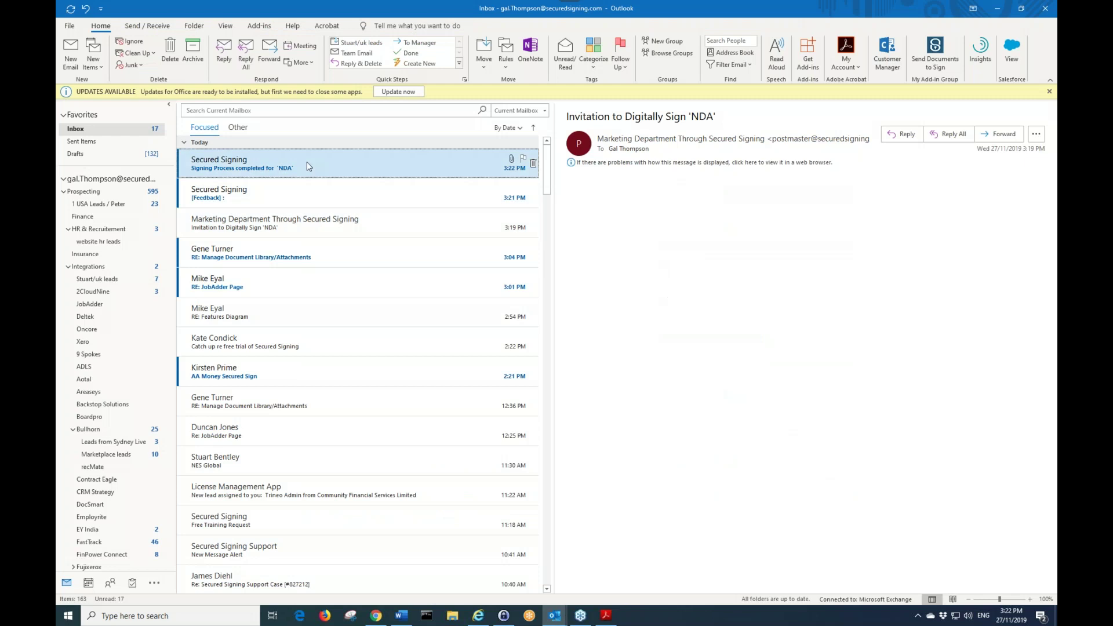
pyautogui.doubleClick(307, 162)
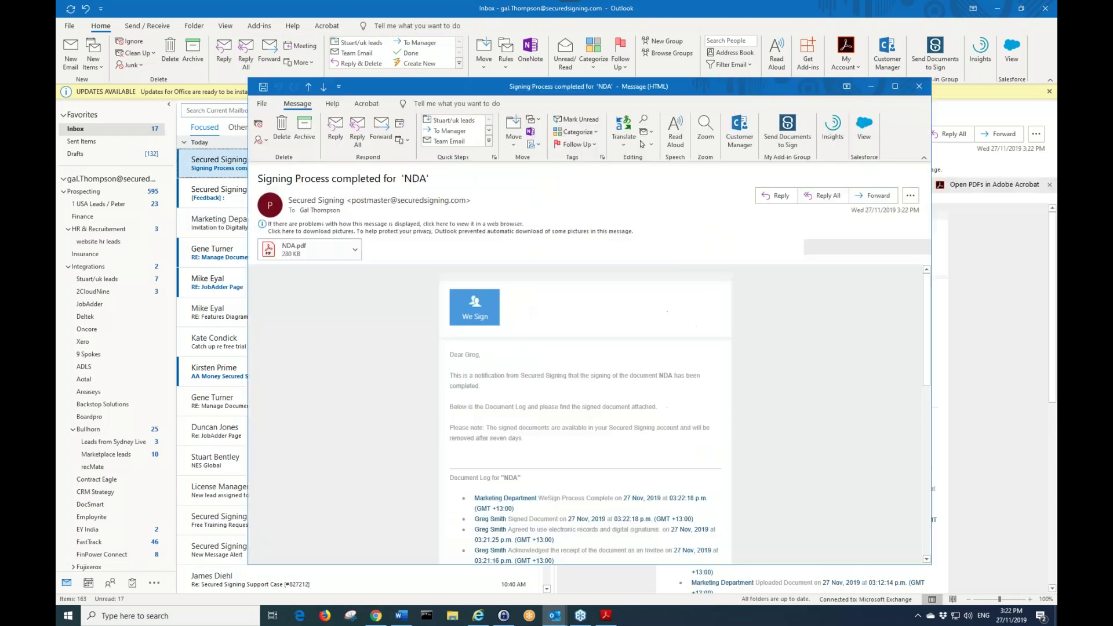
pyautogui.click(895, 86)
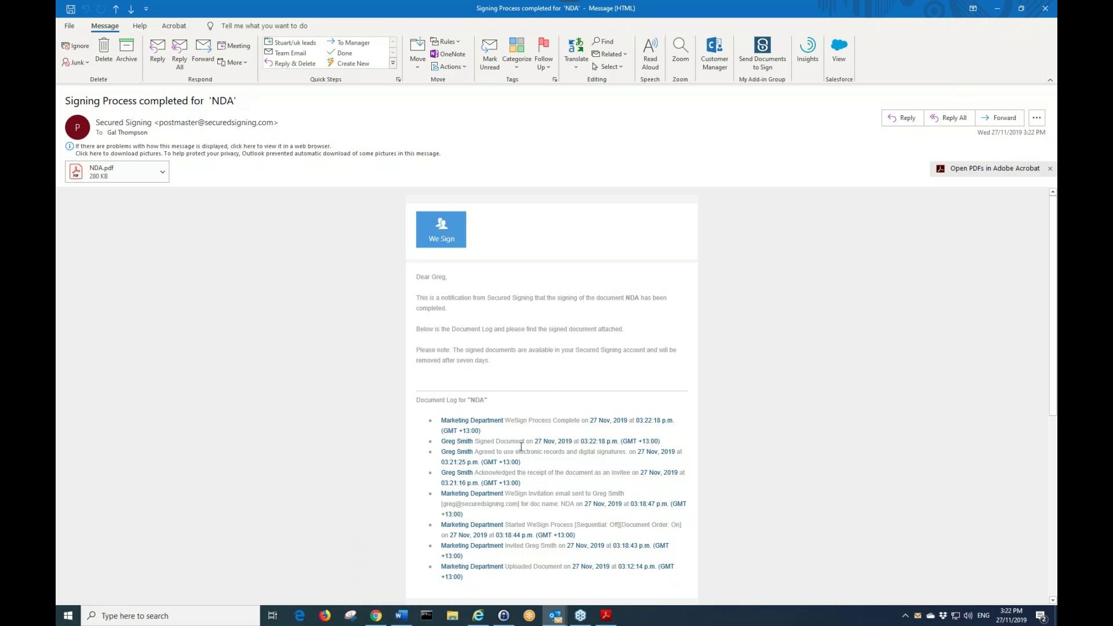
pyautogui.scroll(-1, 471, 557)
pyautogui.doubleClick(116, 172)
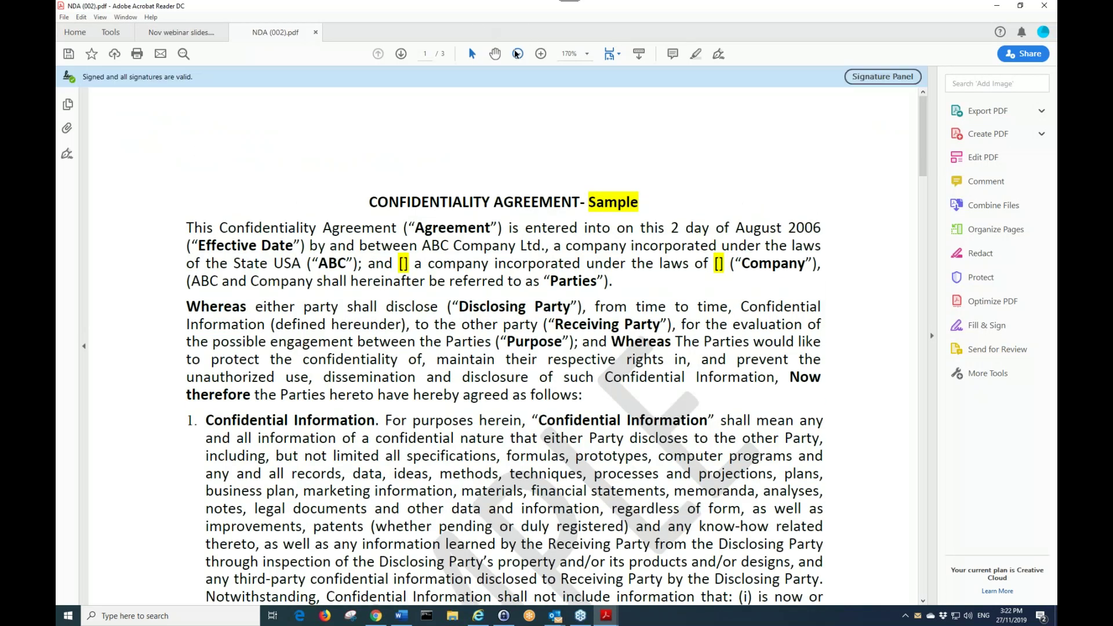
pyautogui.click(517, 54)
# - Zoom the signed NDA out to 100% and scroll down to check the signatures
pyautogui.click(517, 53)
pyautogui.click(517, 54)
pyautogui.scroll(-5, 139, 96)
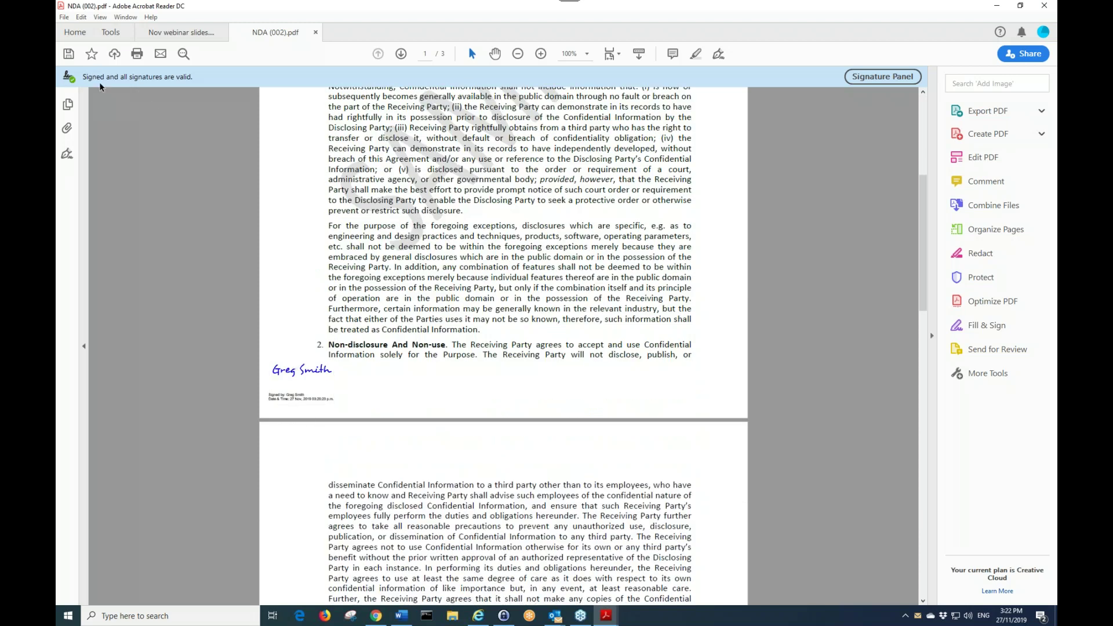
pyautogui.scroll(-9, 351, 243)
pyautogui.scroll(-10, 351, 243)
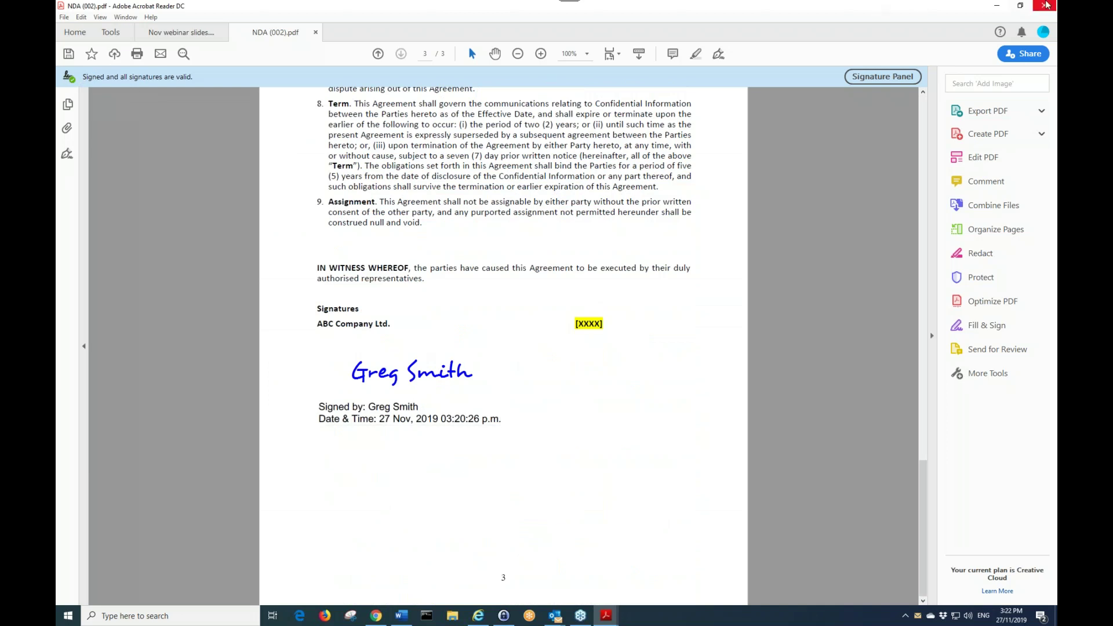
# - Close only the NDA tab in Acrobat, then minimize Acrobat and the email window
pyautogui.click(1044, 6)
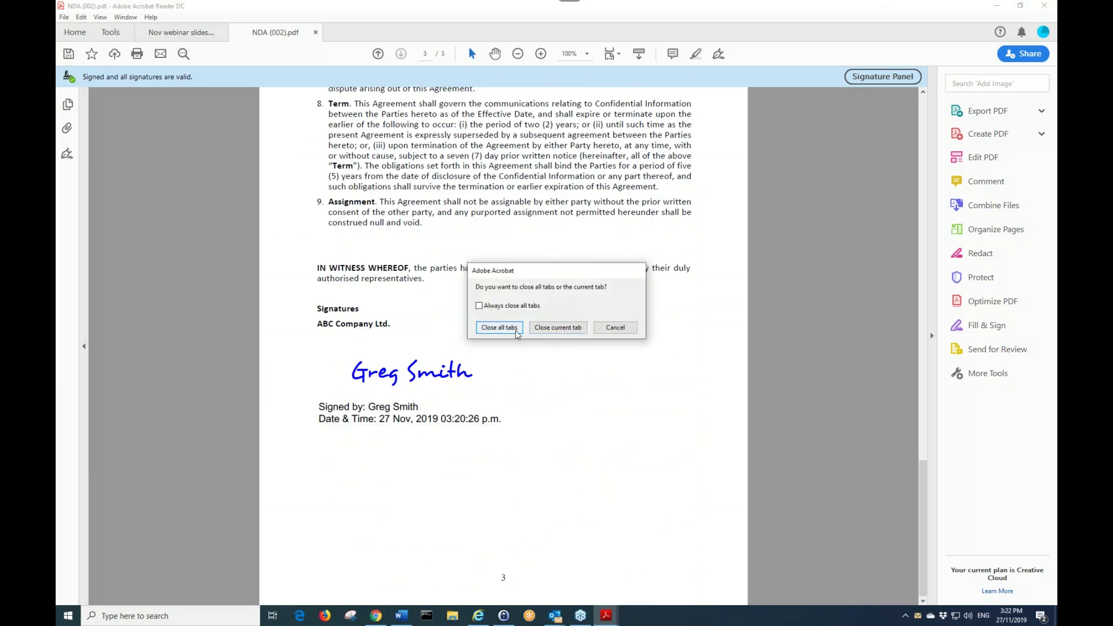
pyautogui.click(553, 328)
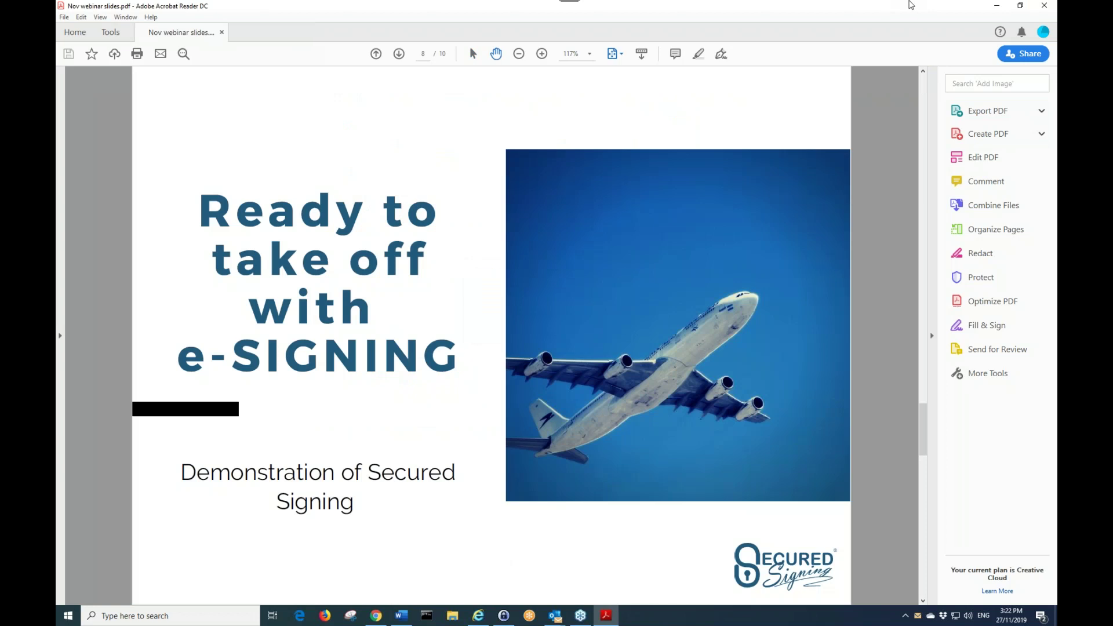
pyautogui.click(997, 5)
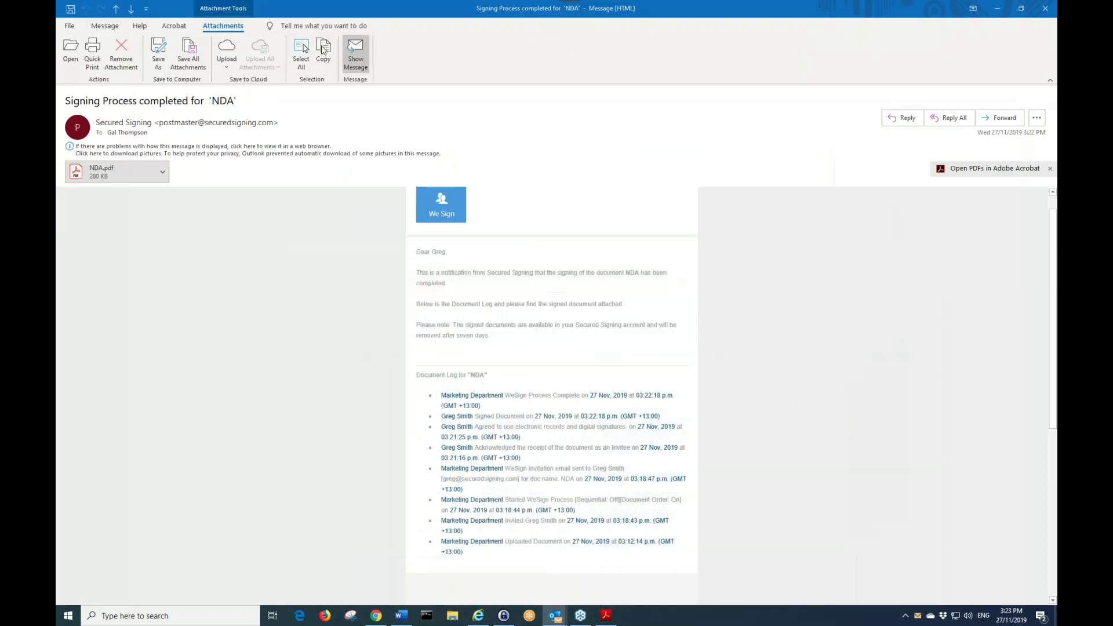
pyautogui.click(1000, 5)
# - Minimize Outlook and show the Signed list on the Document Management page
pyautogui.click(998, 7)
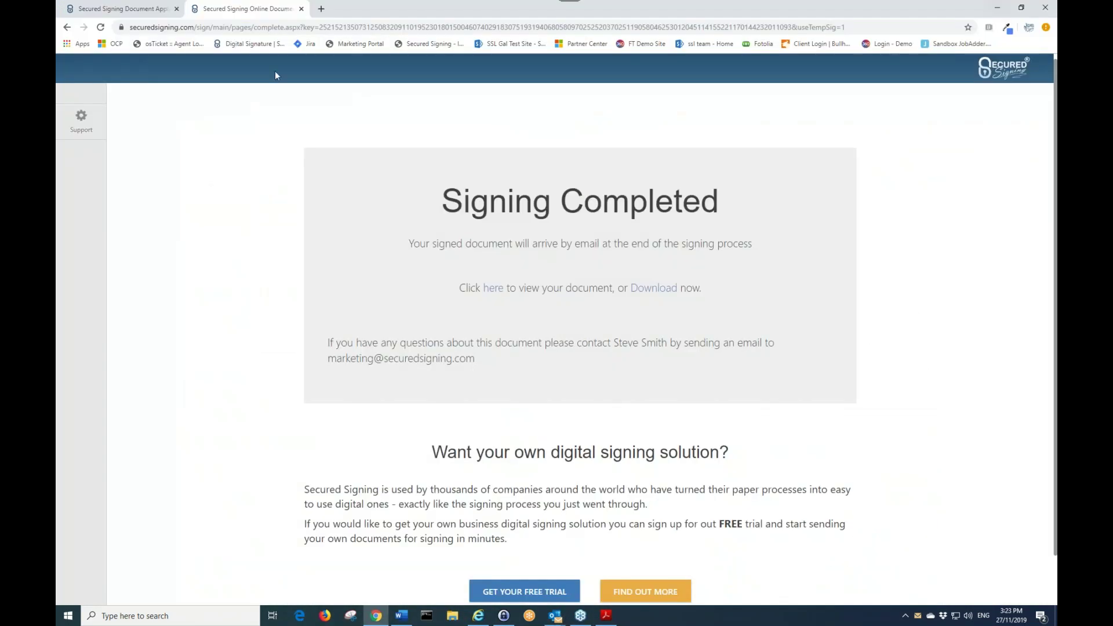
pyautogui.click(142, 9)
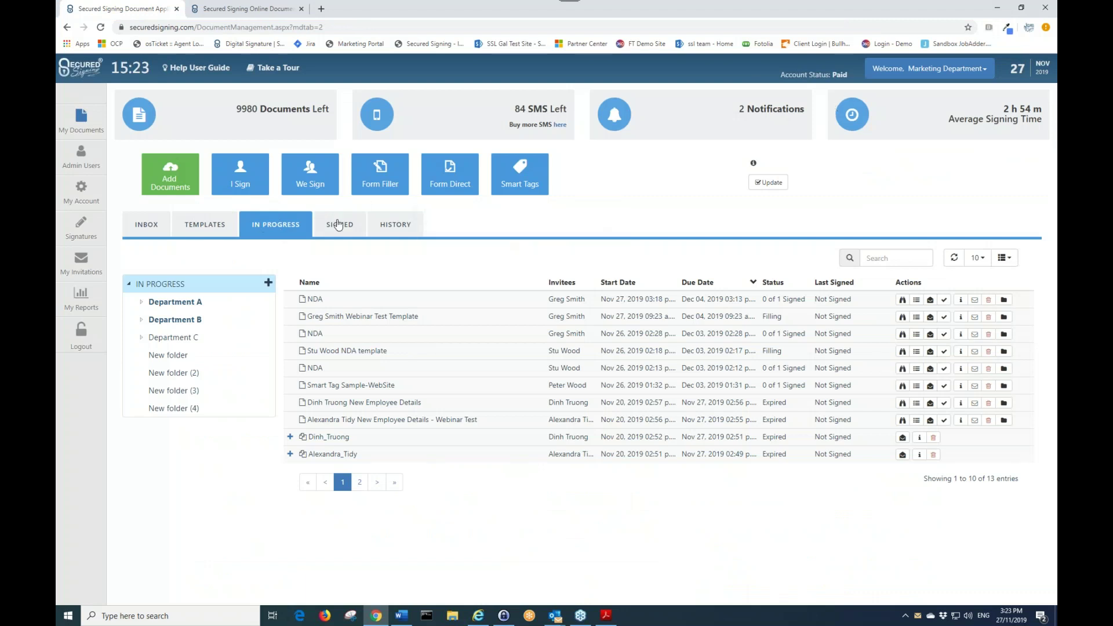
pyautogui.click(339, 224)
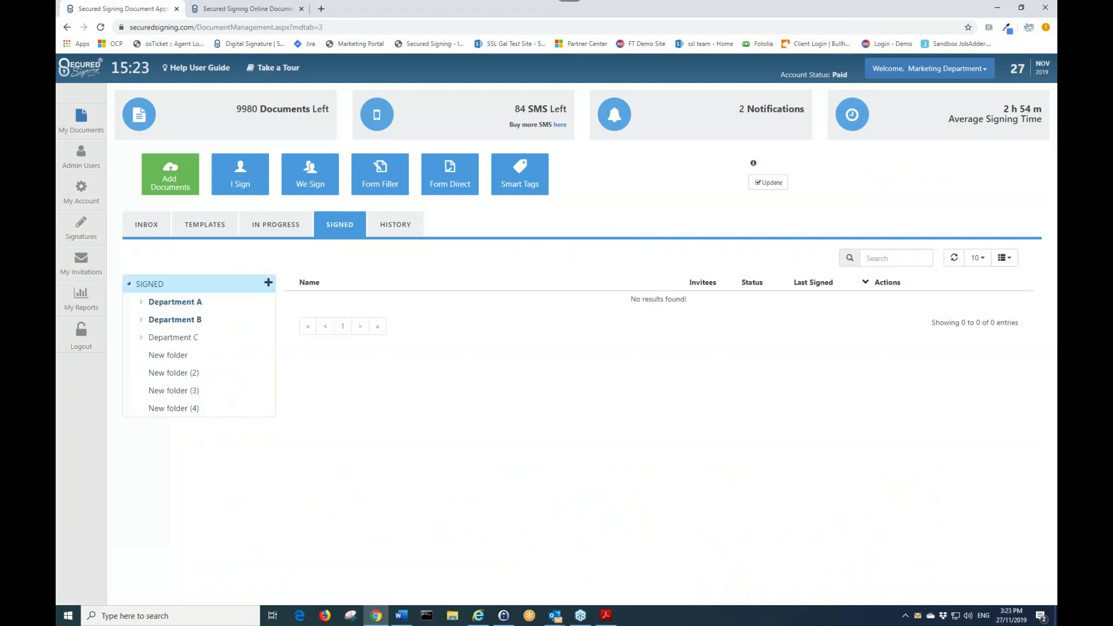
# - Sign out and back in, then reopen the Signed list and highlight the newest NDA
pyautogui.click(928, 69)
pyautogui.click(931, 122)
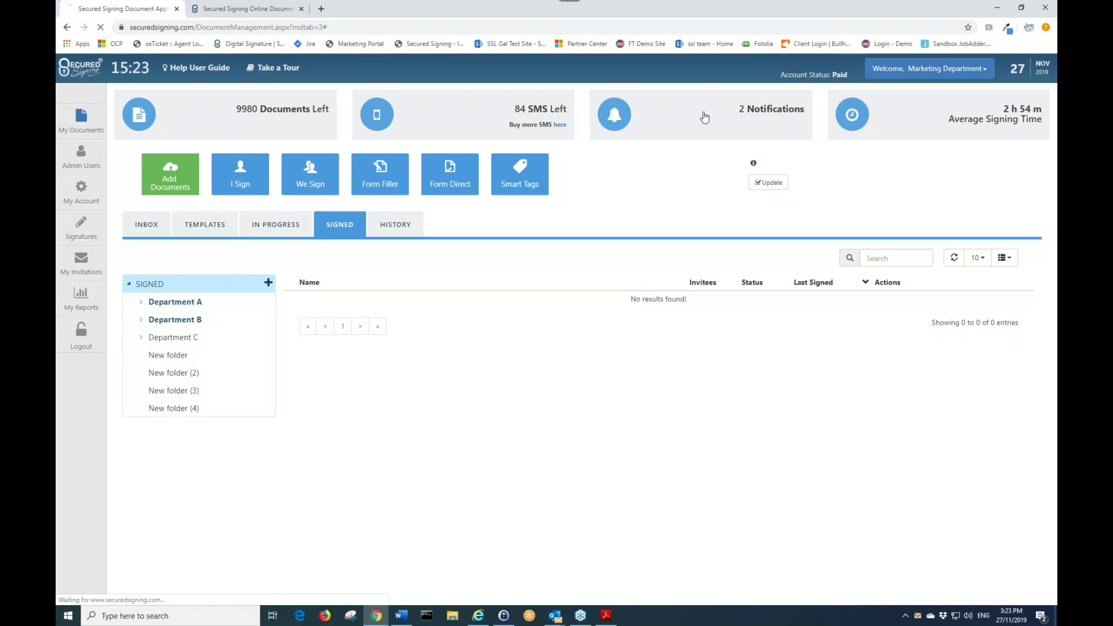
pyautogui.click(693, 287)
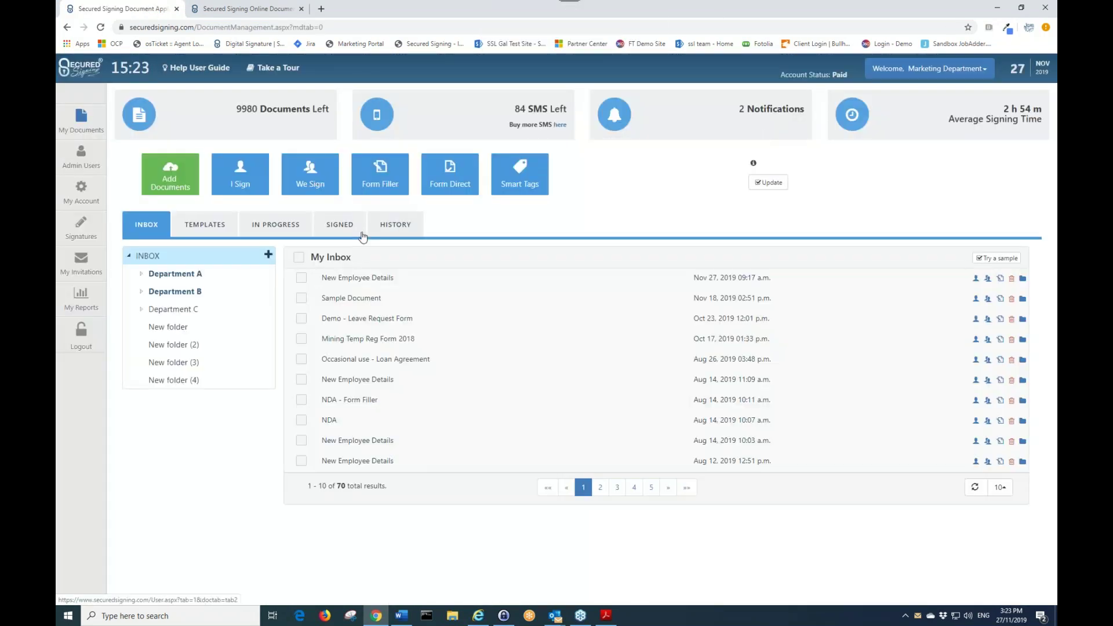
pyautogui.click(339, 227)
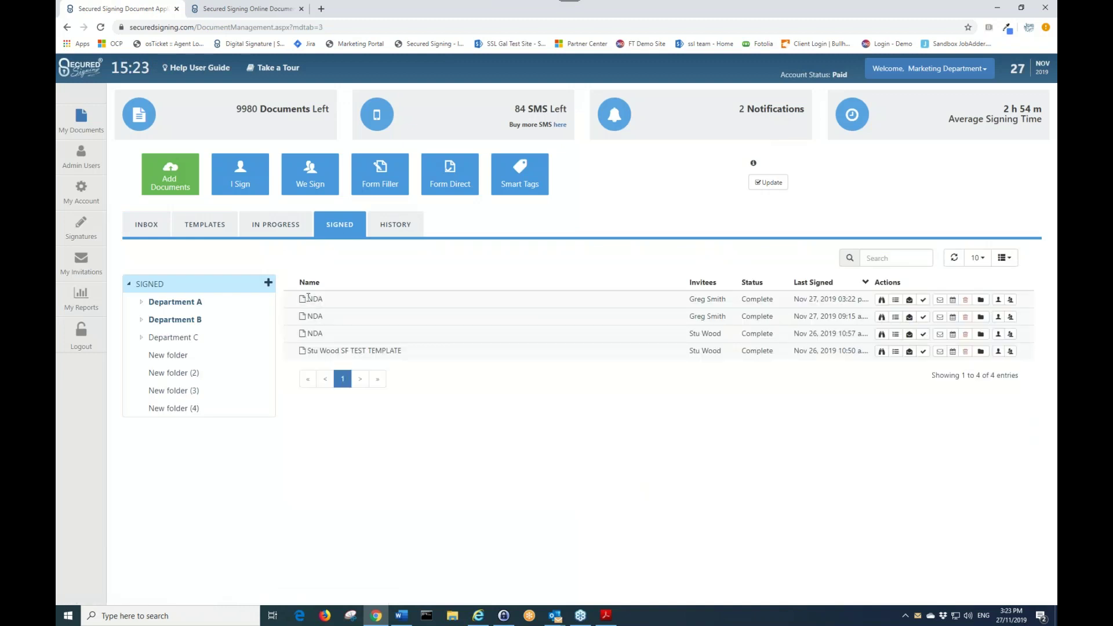
pyautogui.doubleClick(309, 298)
# - Open Free Trial registration in the second tab, then go back to the dashboard tab
pyautogui.click(246, 9)
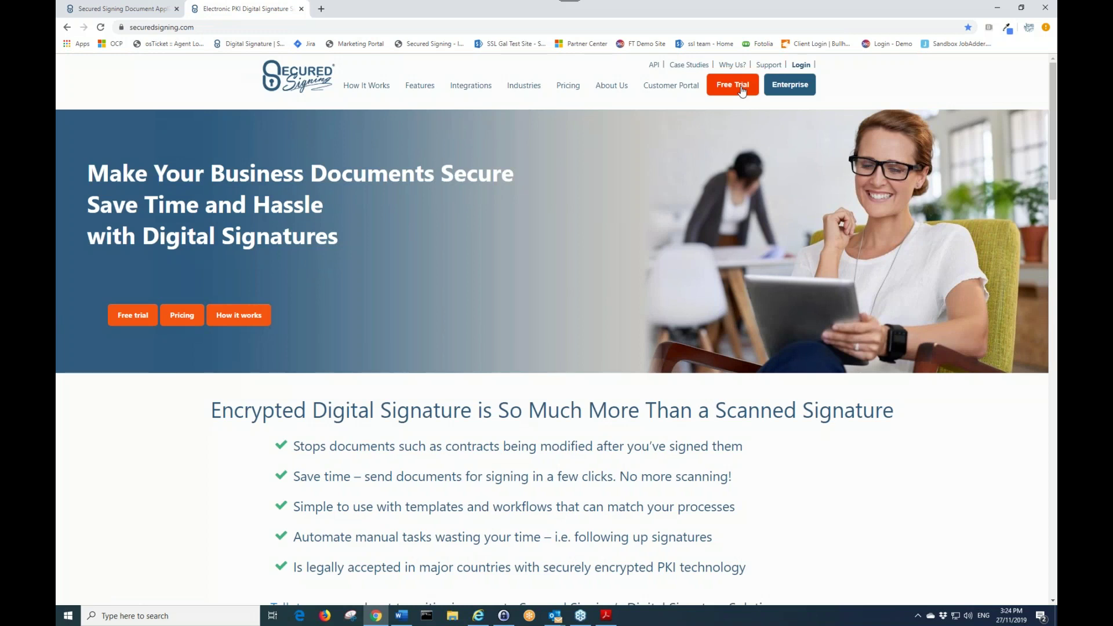
pyautogui.click(741, 87)
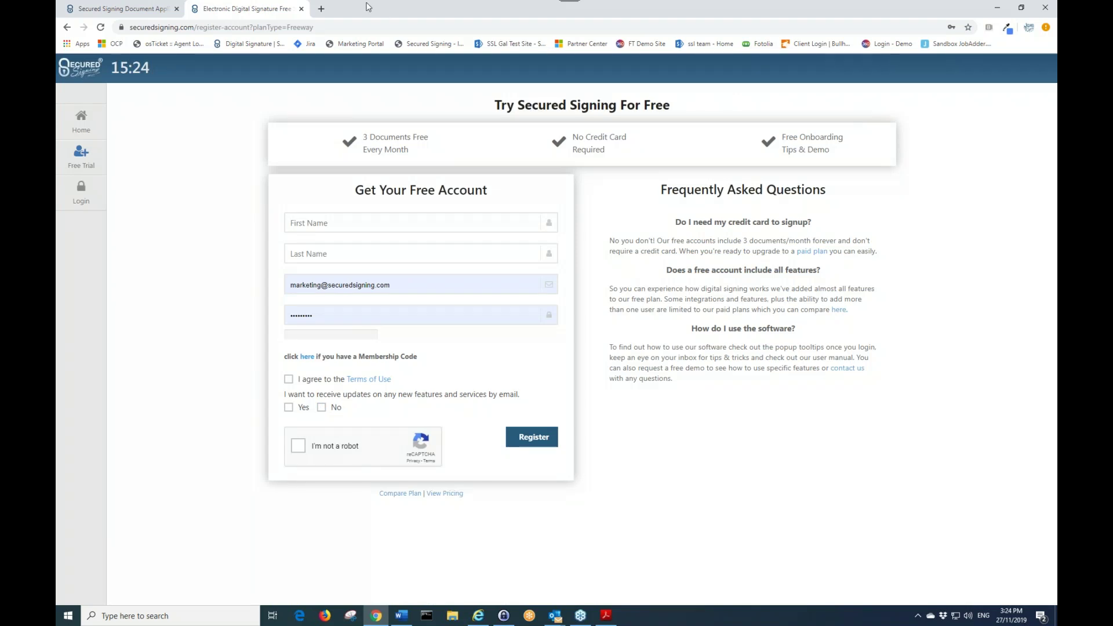
pyautogui.click(115, 9)
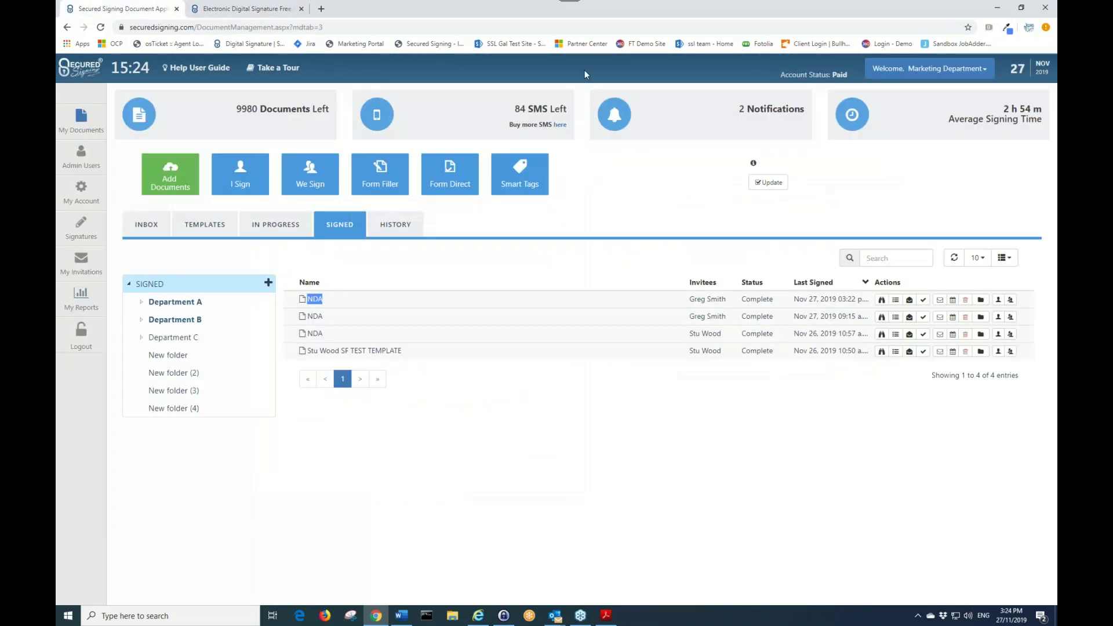
# - Open the Contact Us form from the account menu, then close it without sending
pyautogui.click(967, 69)
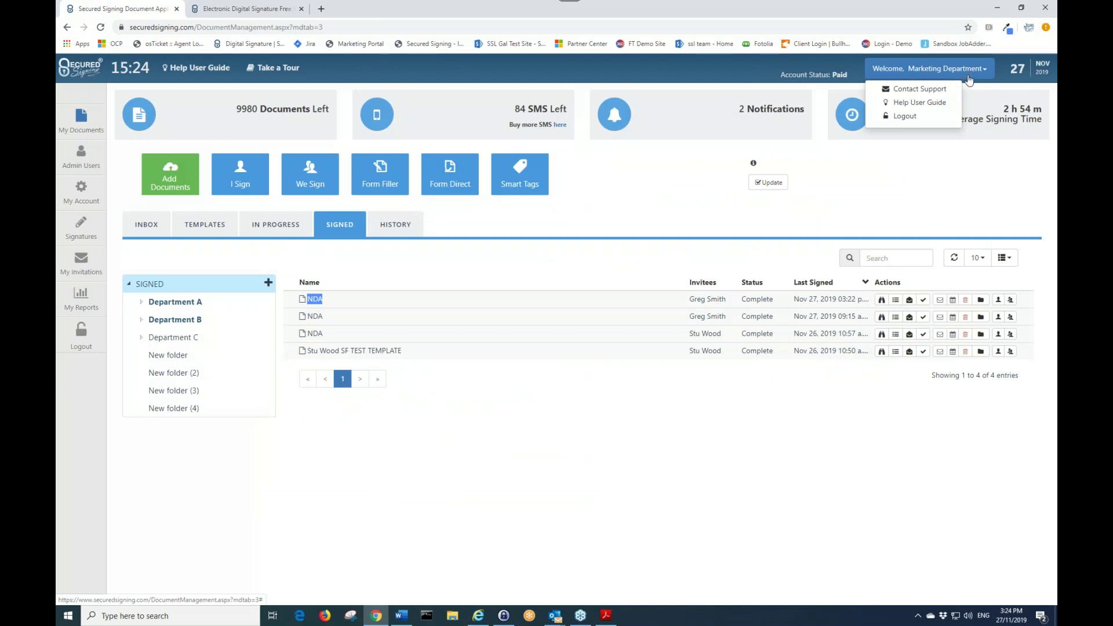
pyautogui.click(946, 91)
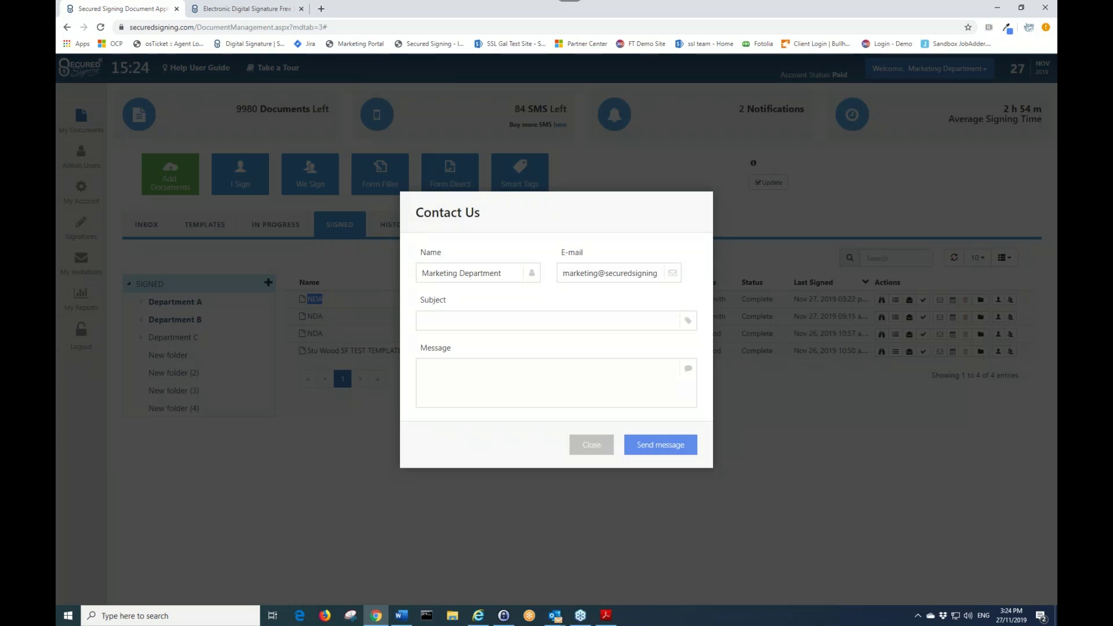
pyautogui.click(592, 445)
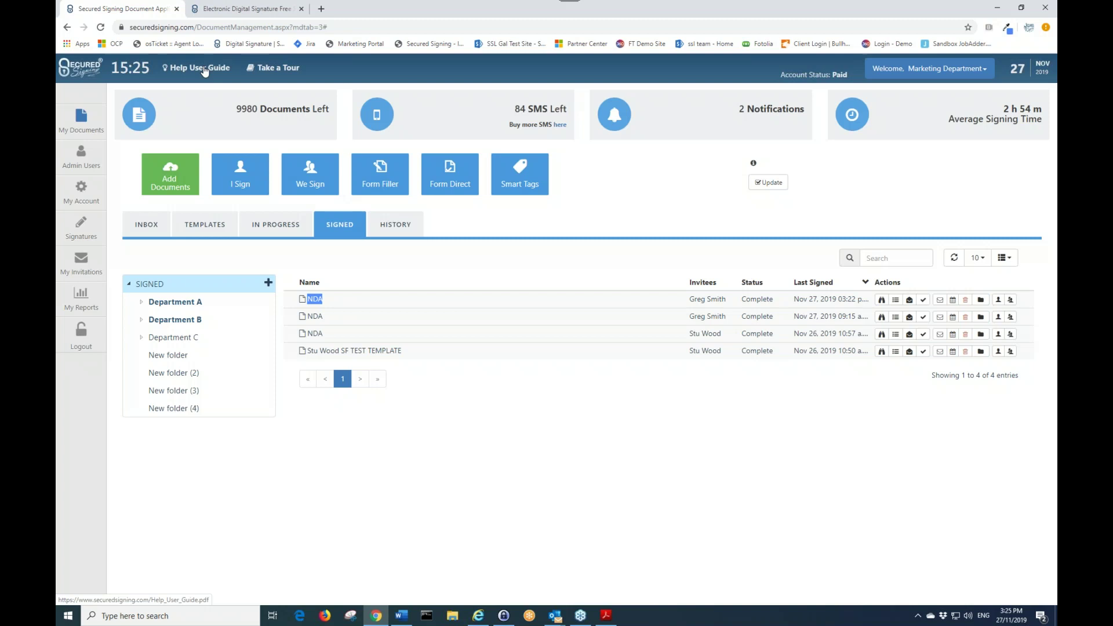
# - Open the pricing calculator and get a monthly quote for 1 sender and 50 documents
pyautogui.click(203, 8)
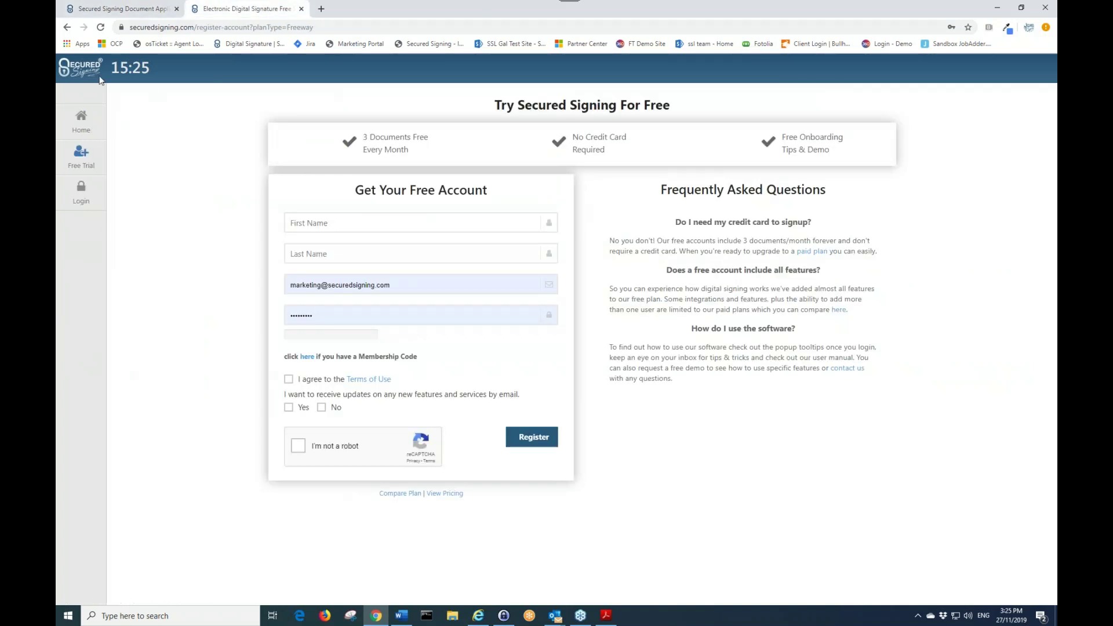
pyautogui.click(82, 68)
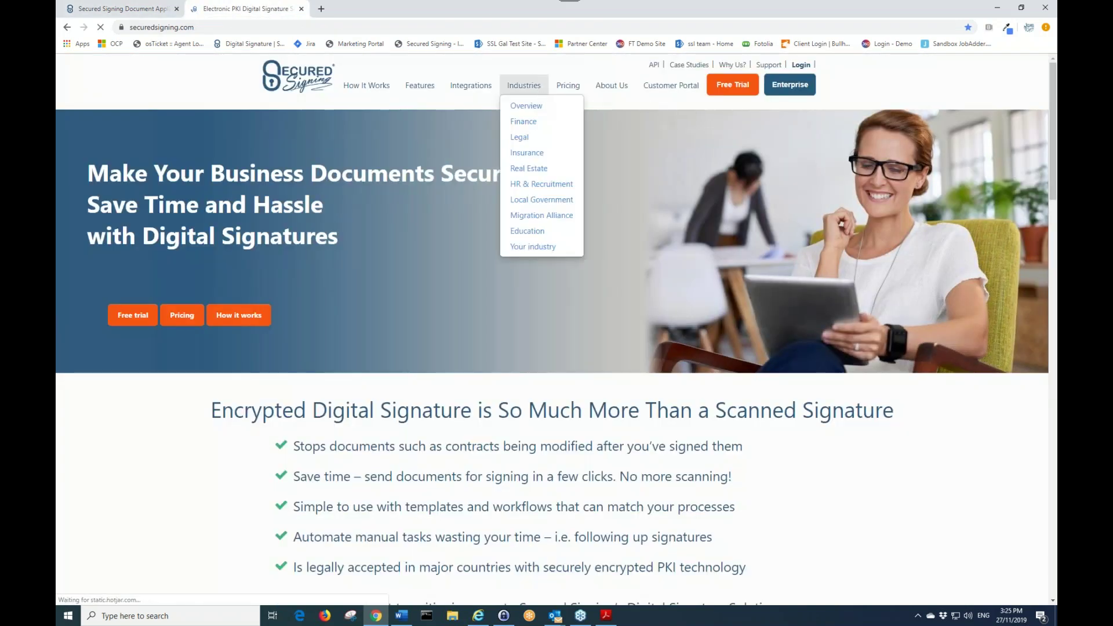
pyautogui.click(568, 86)
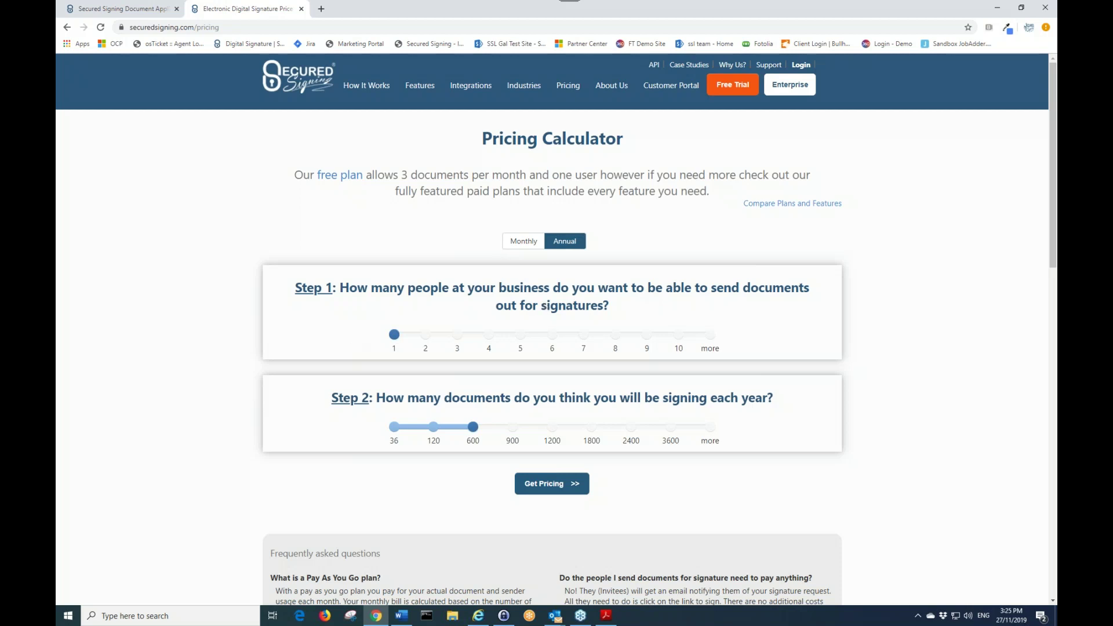
pyautogui.click(522, 242)
pyautogui.click(563, 250)
pyautogui.click(529, 242)
pyautogui.click(558, 488)
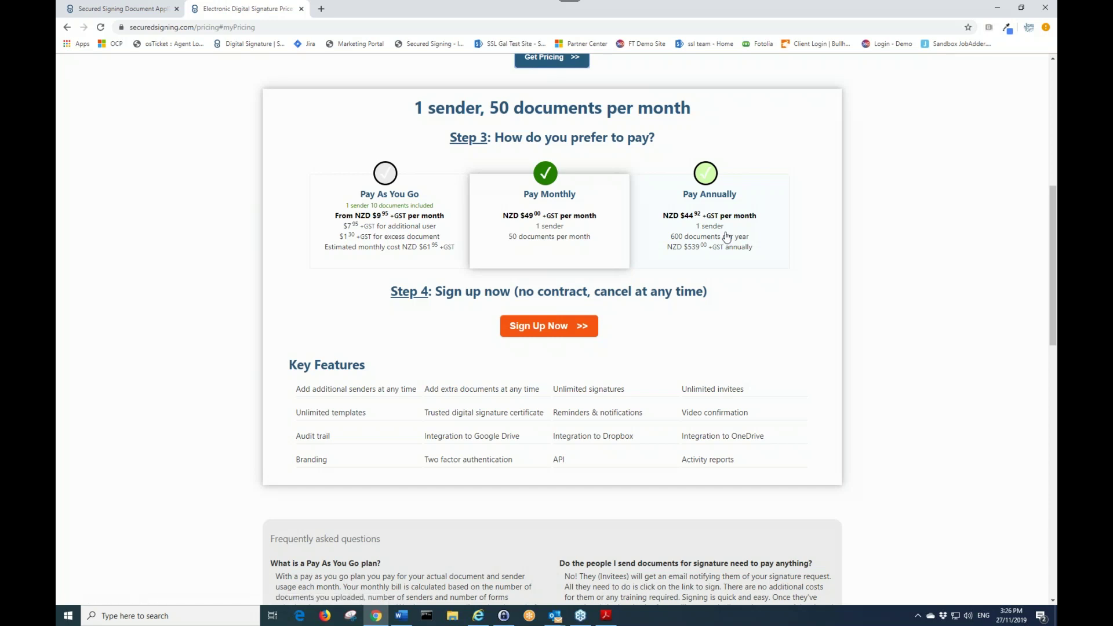
# - Set the number of senders to 10, then return to the document management tab
pyautogui.scroll(3, 726, 236)
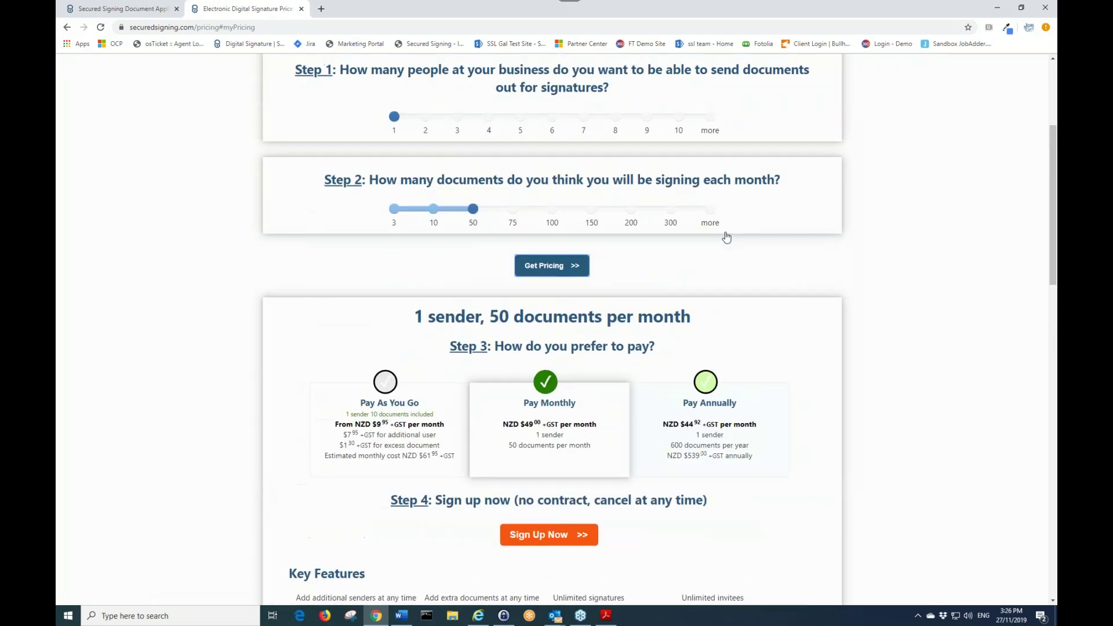
pyautogui.scroll(3, 717, 262)
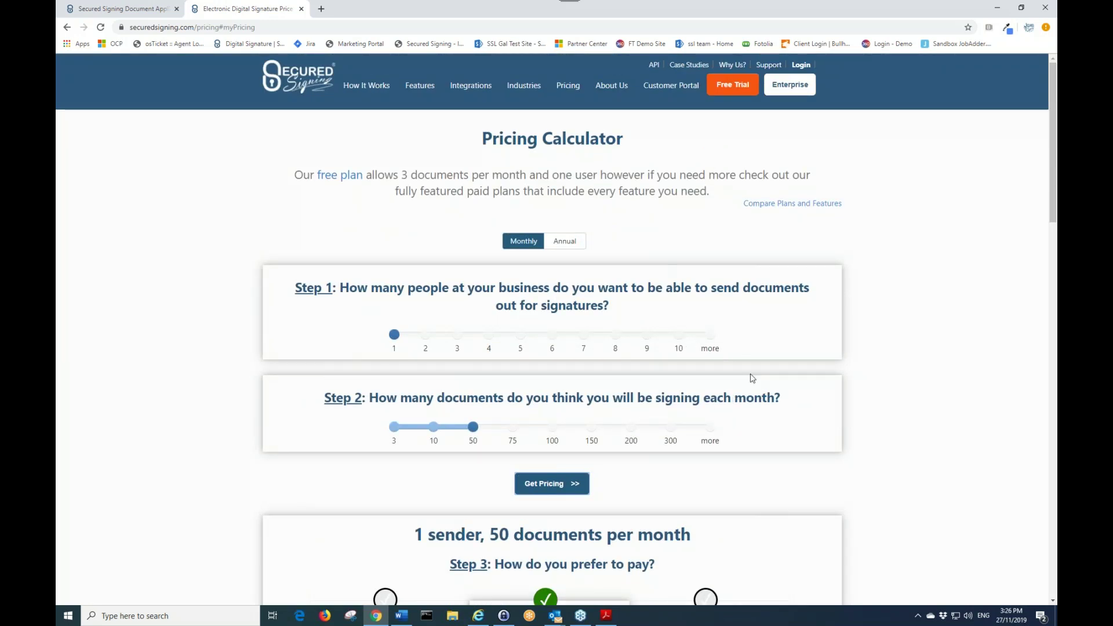
pyautogui.click(679, 335)
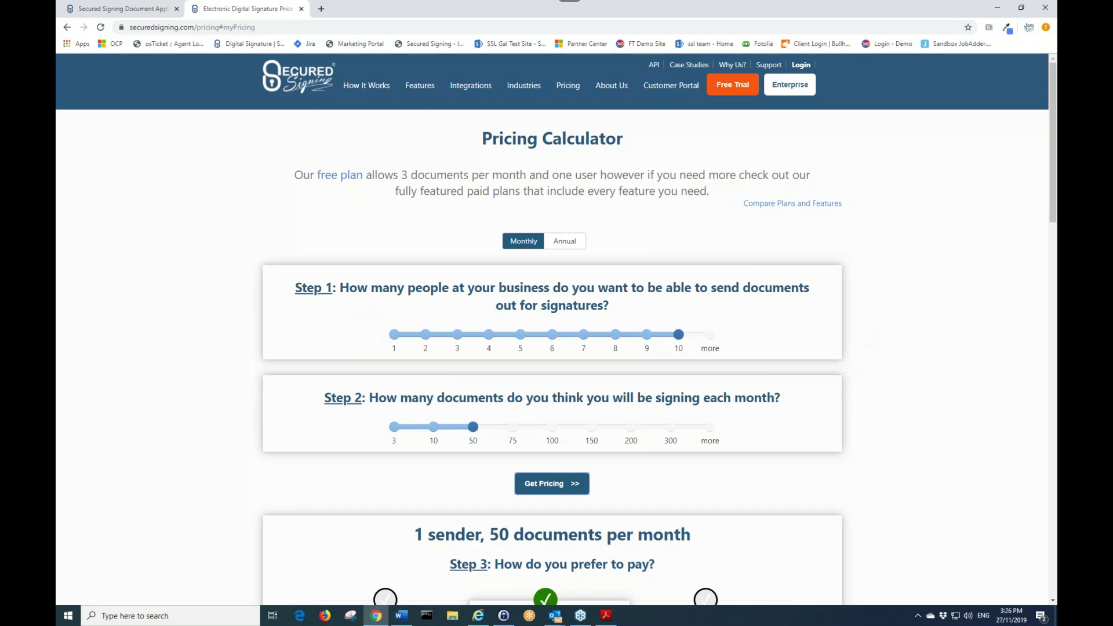
pyautogui.click(163, 7)
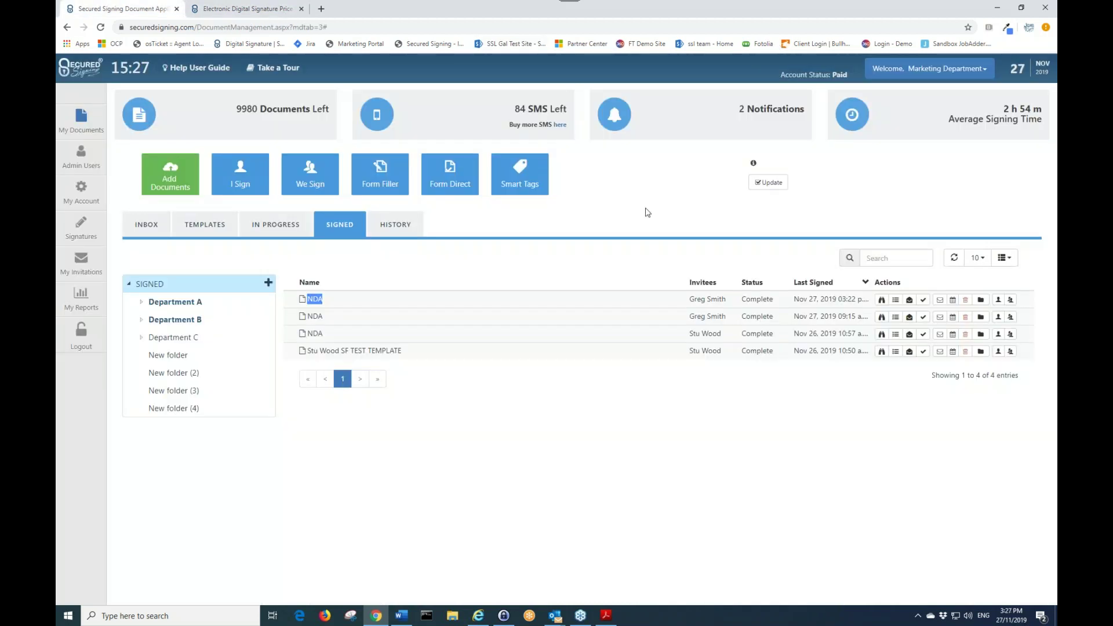
# - Open Webinar Test Template for editing from the Templates list
pyautogui.click(203, 225)
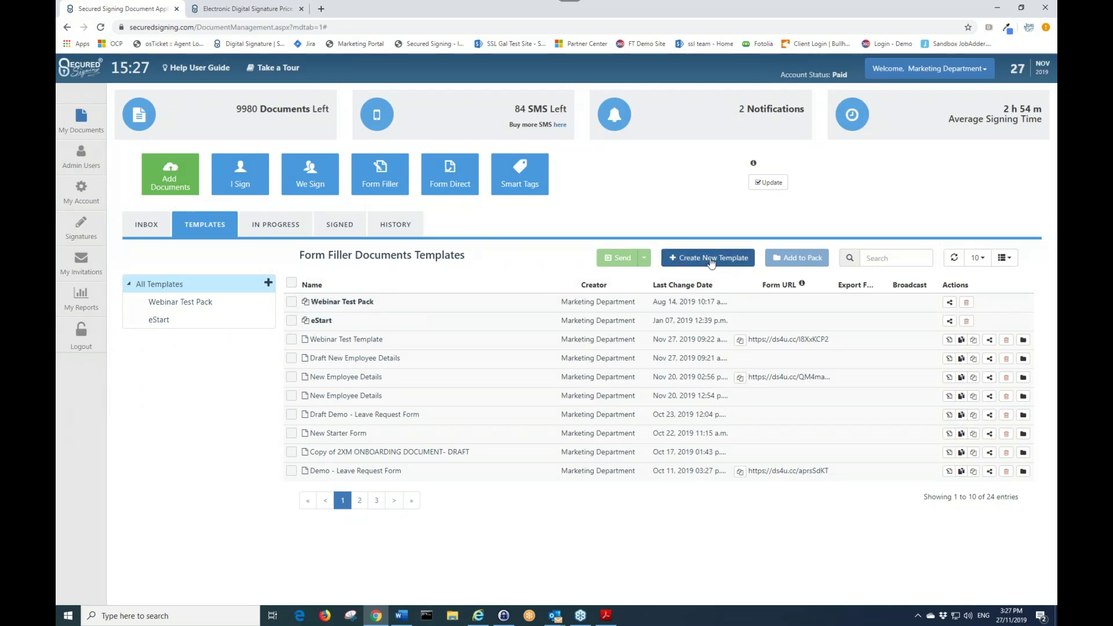
pyautogui.click(948, 339)
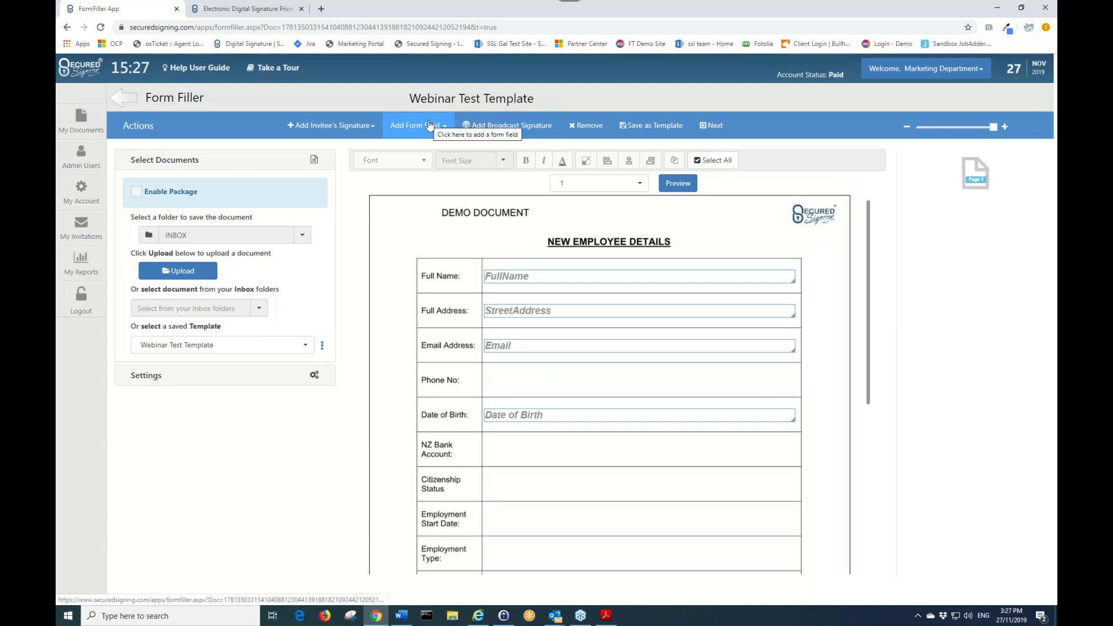
pyautogui.click(430, 125)
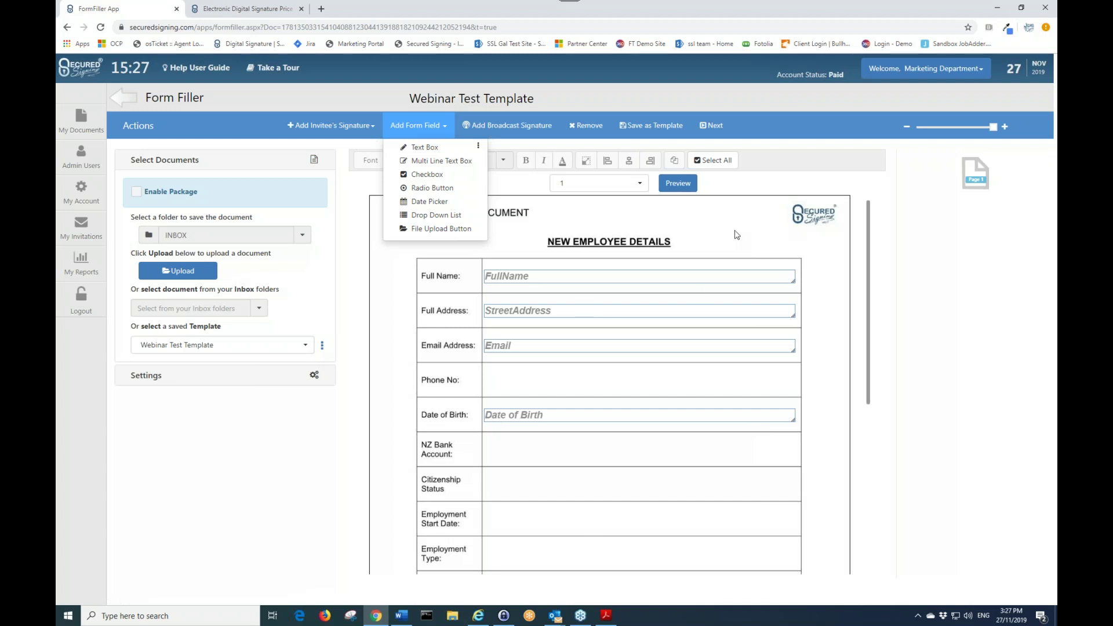
# - Save it as a template with Get a link ticked, then go back to the documents page
pyautogui.click(641, 123)
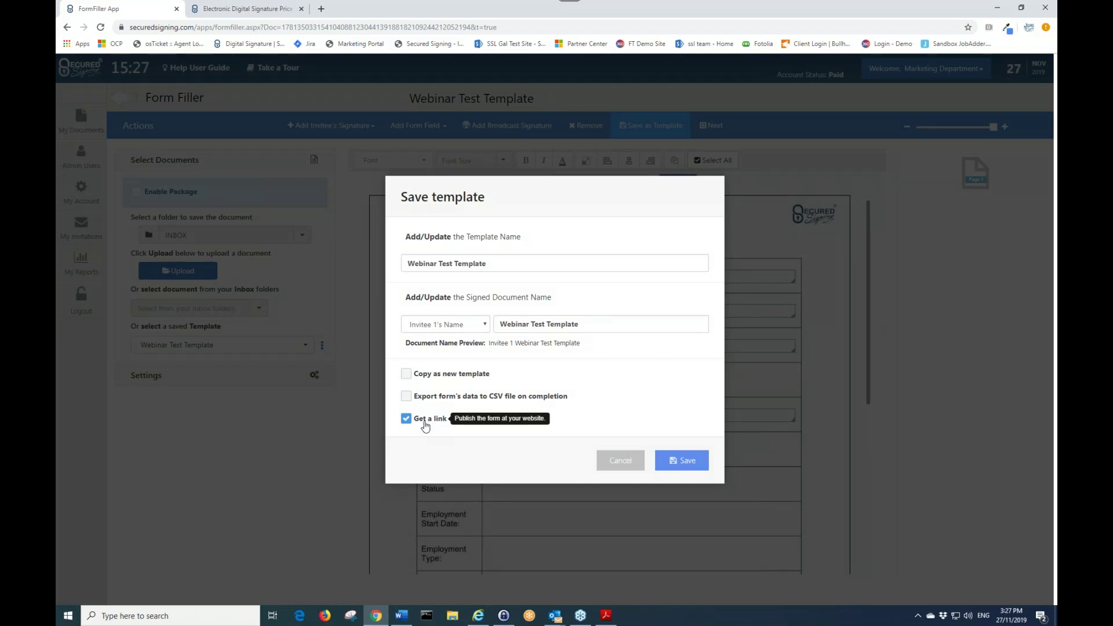
pyautogui.click(685, 462)
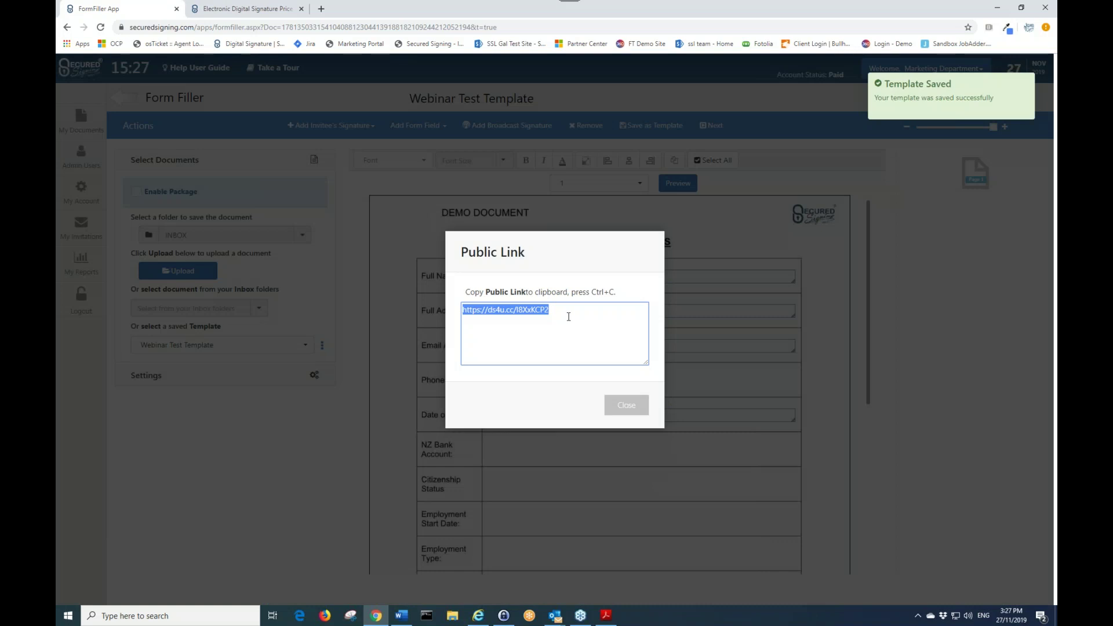
pyautogui.click(626, 405)
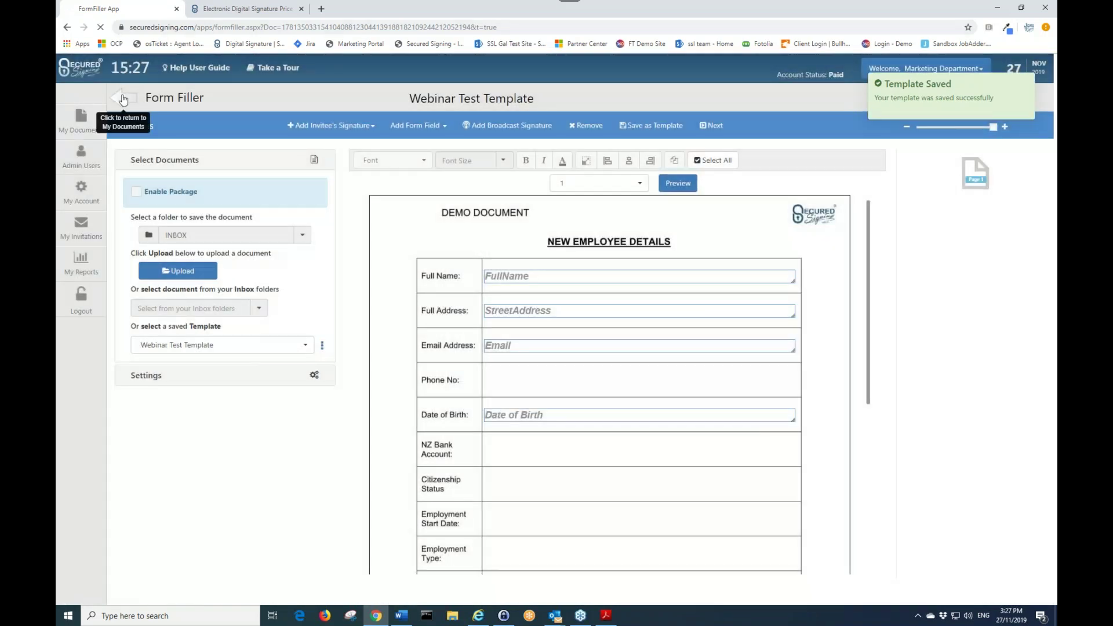
pyautogui.click(123, 99)
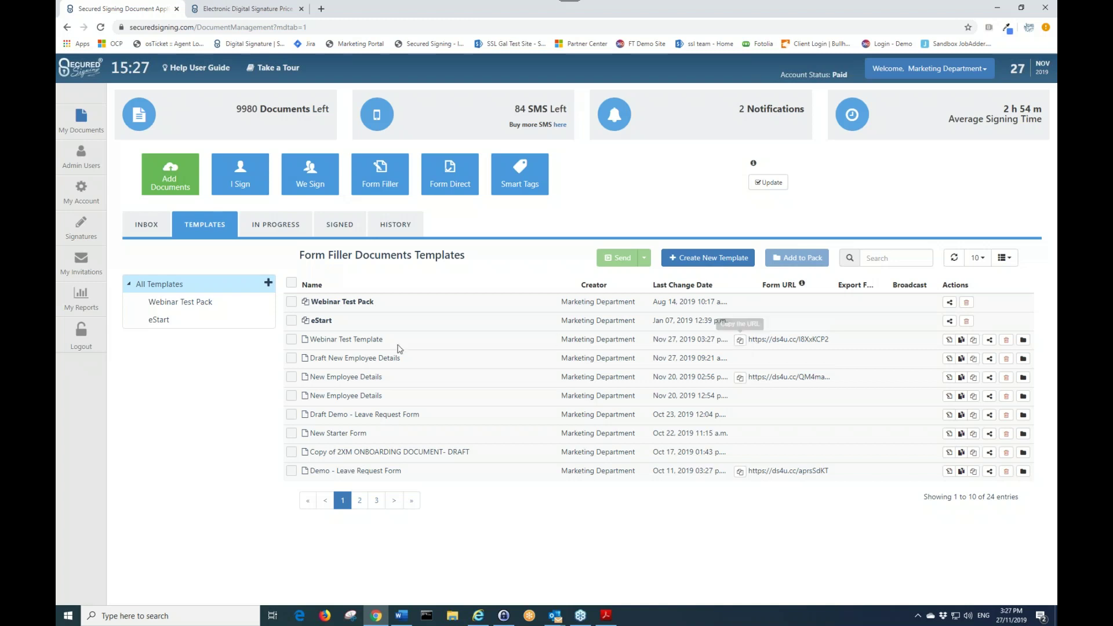
# - Enter the employee's full name in the Full Name field
pyautogui.moveTo(331, 339); pyautogui.dragTo(376, 339)
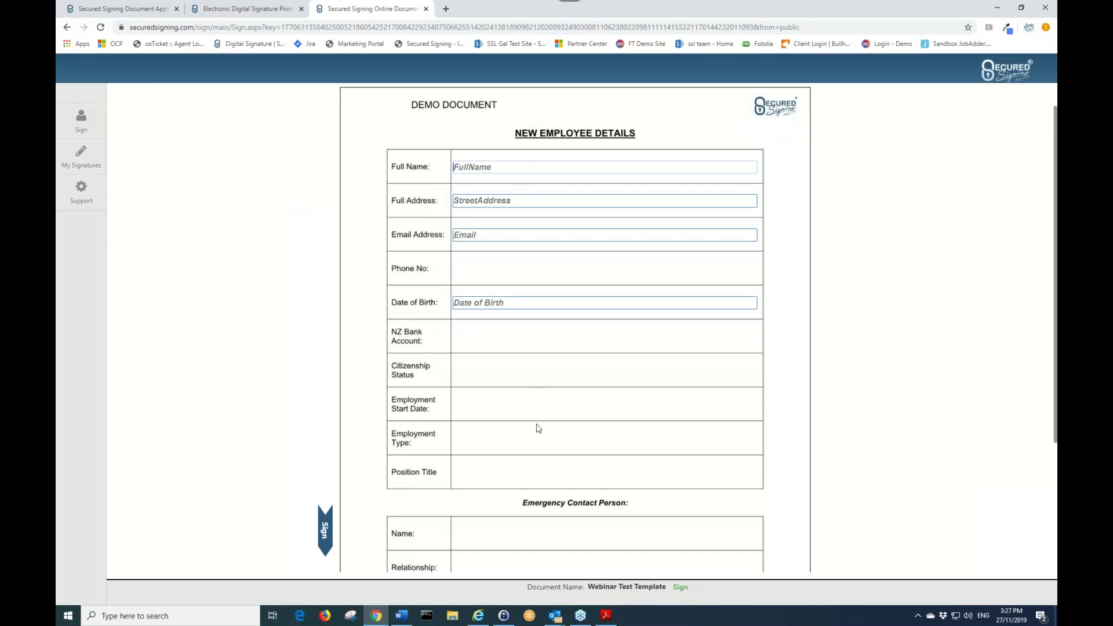
pyautogui.scroll(-3, 538, 428)
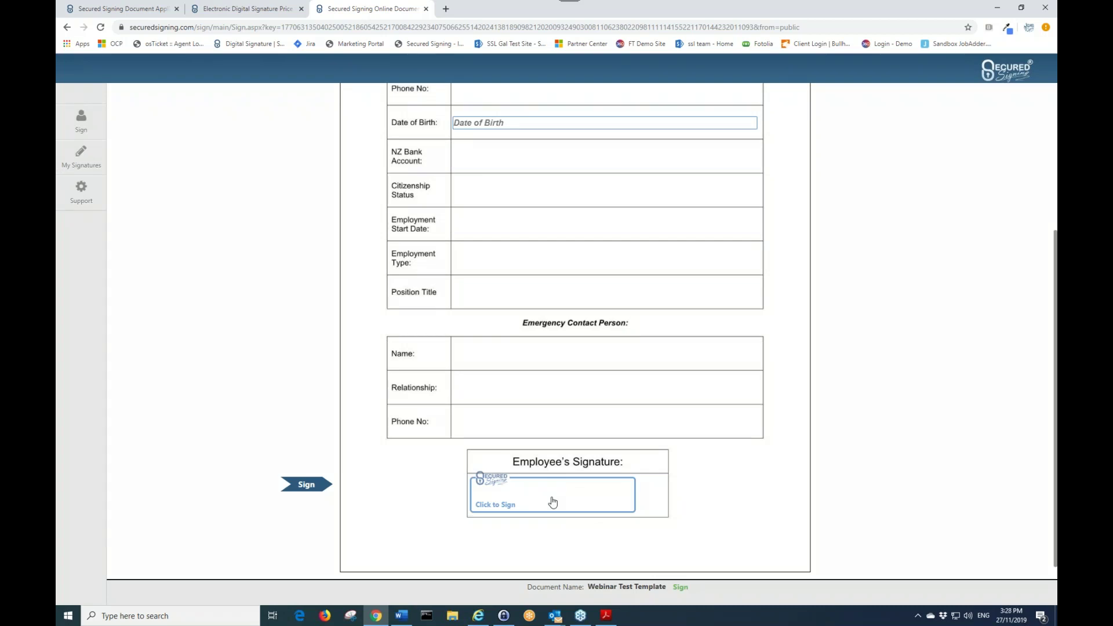
pyautogui.scroll(4, 553, 501)
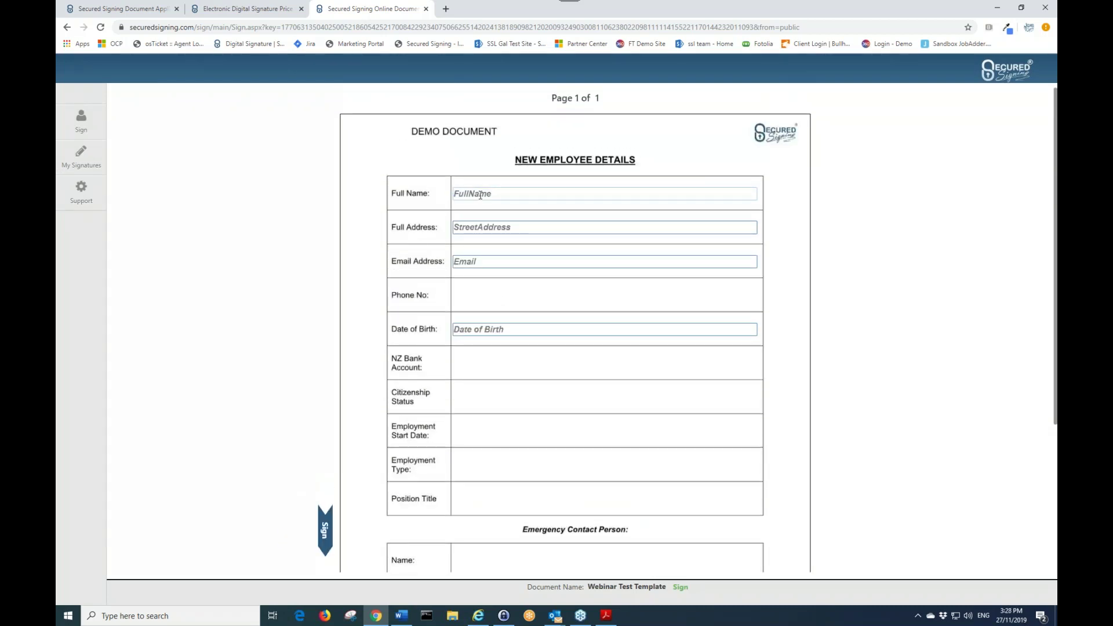
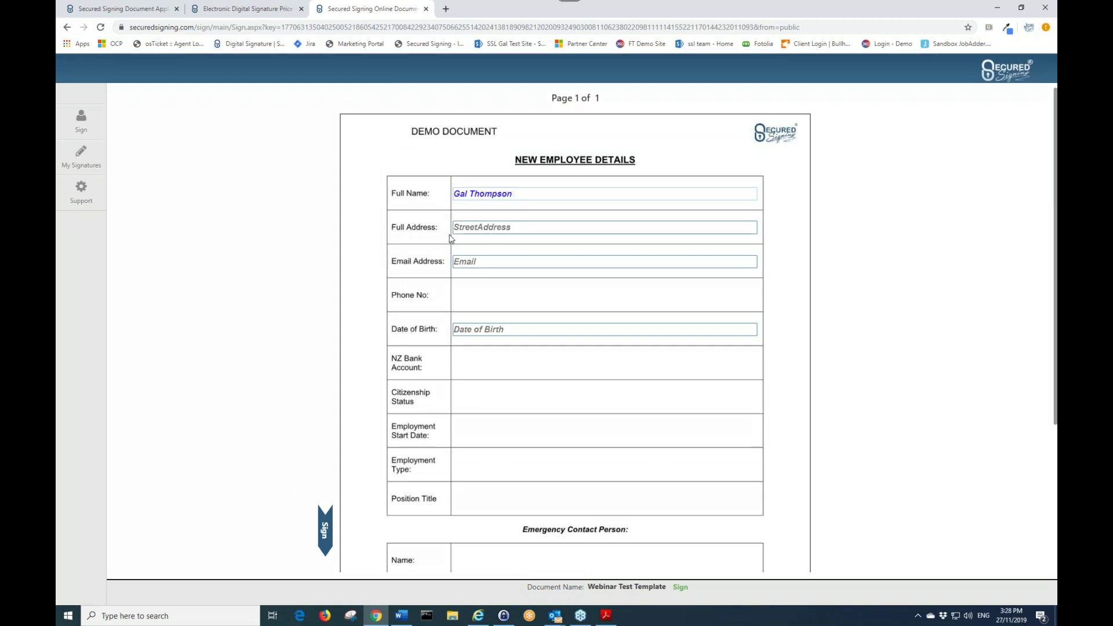
# - Fill in the employee's street address in the Full Address field
pyautogui.click(485, 228)
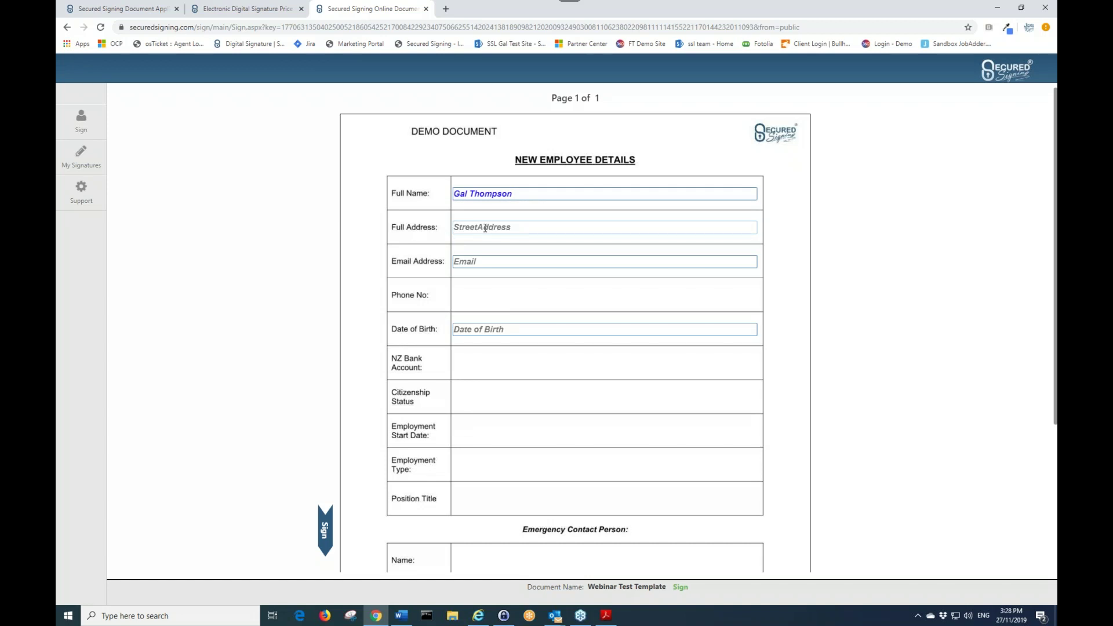
pyautogui.write('!0 Nic')
pyautogui.press('BackSpace')
pyautogui.press('BackSpace')
pyautogui.press('BackSpace')
pyautogui.press('BackSpace')
pyautogui.press('BackSpace')
# - Enter the employee's e-mail address, then scroll down to the Employee's Signature box
pyautogui.press('Tab')
pyautogui.write('h')
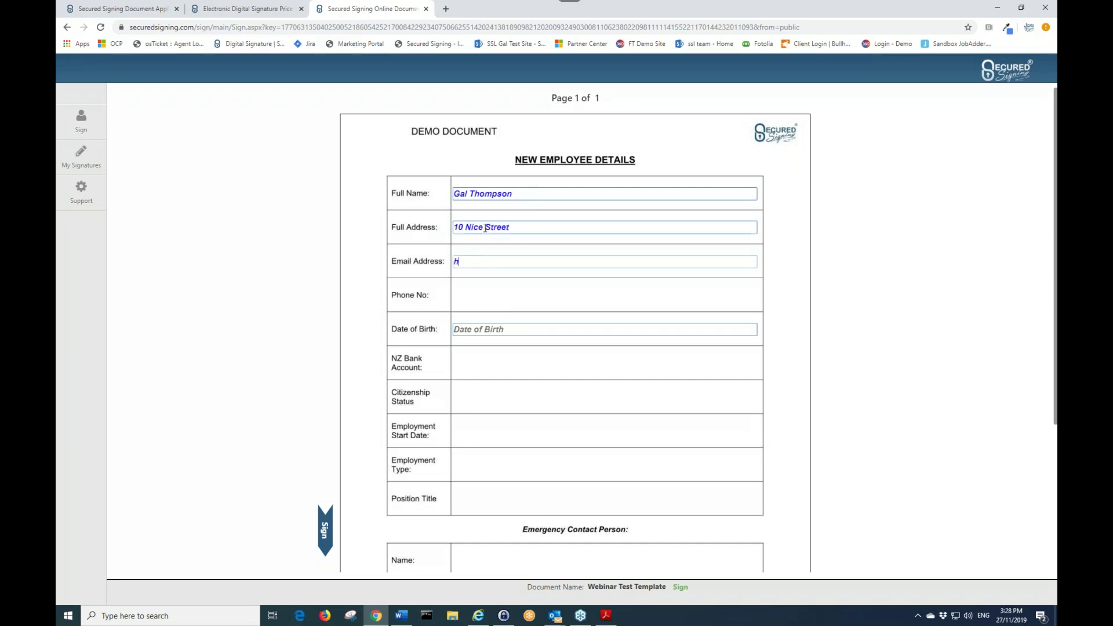
pyautogui.press('BackSpace')
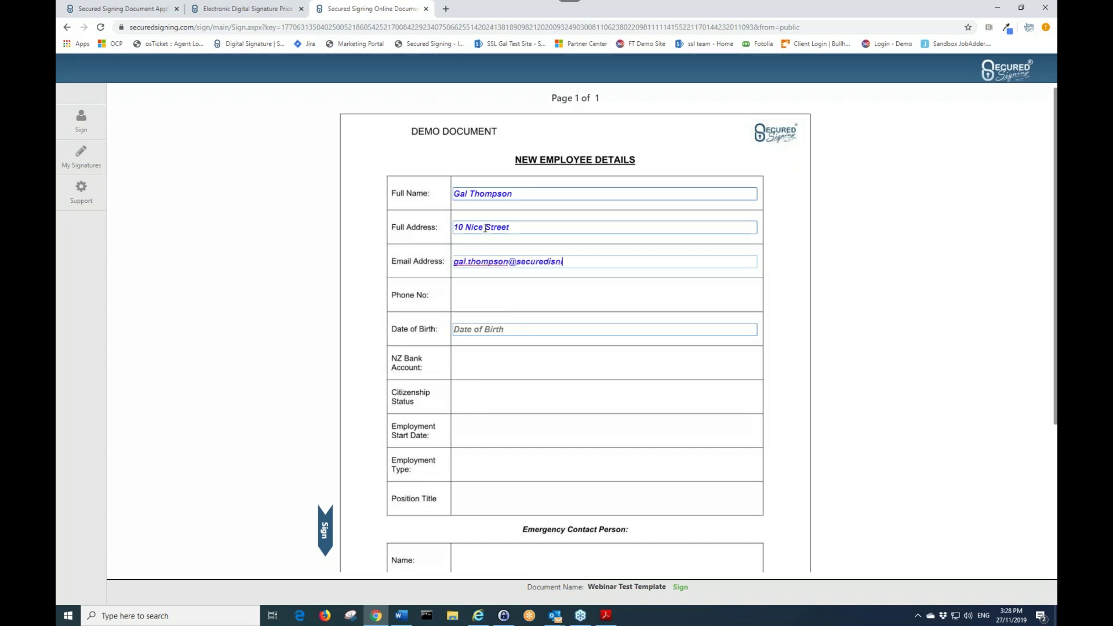
pyautogui.scroll(-4, 320, 355)
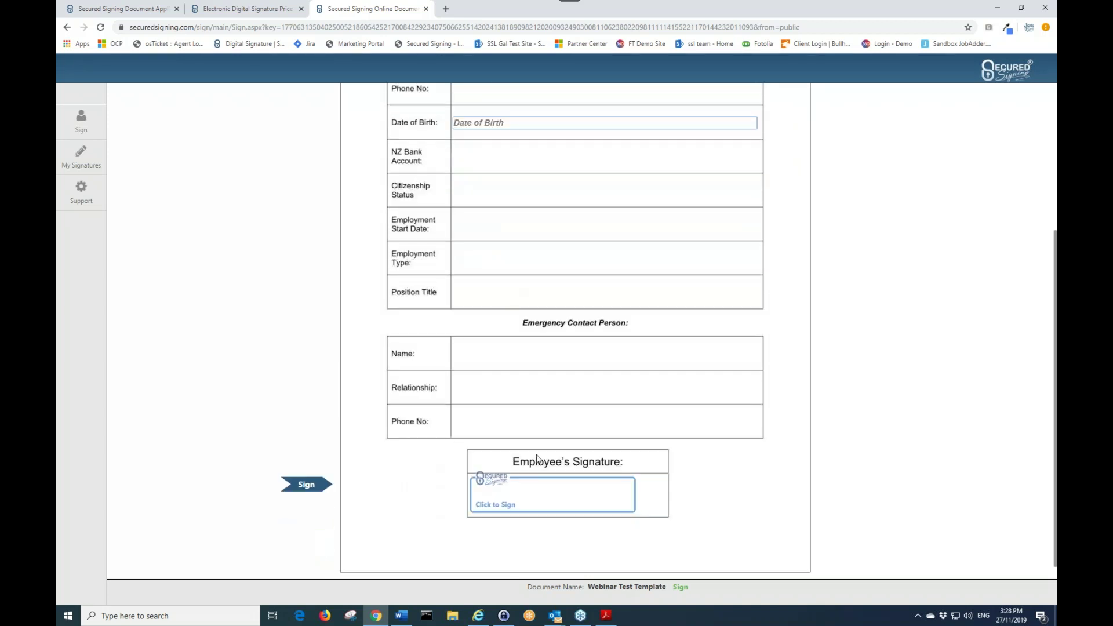
# - Sign the Employee's Signature box with the signer's first and last name, passing reCAPTCHA
pyautogui.click(546, 487)
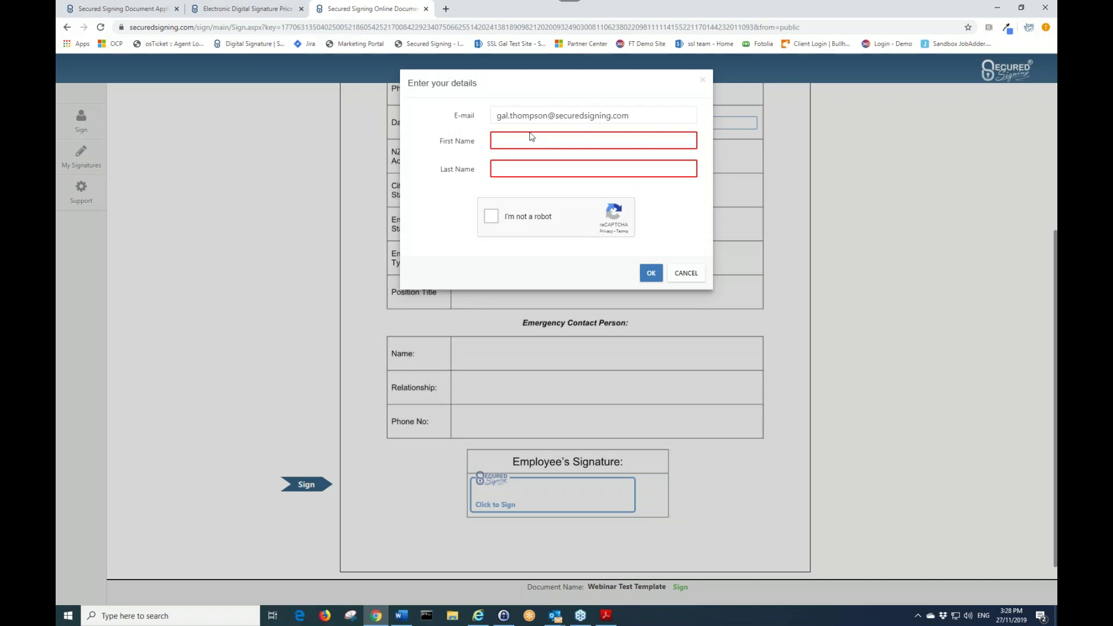
pyautogui.press('Tab')
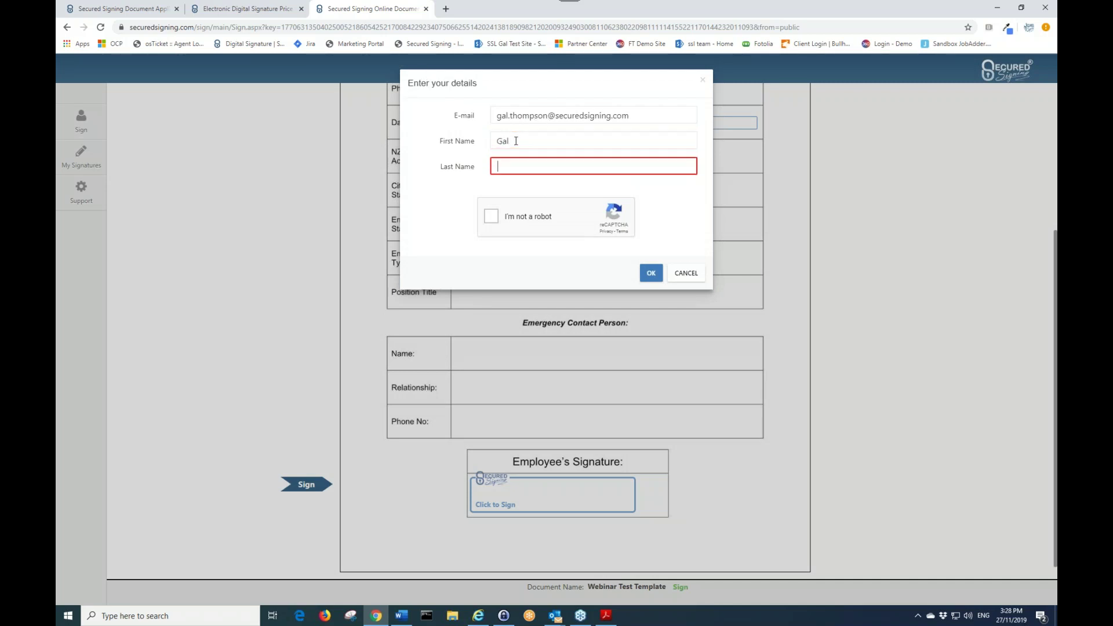
pyautogui.doubleClick(491, 216)
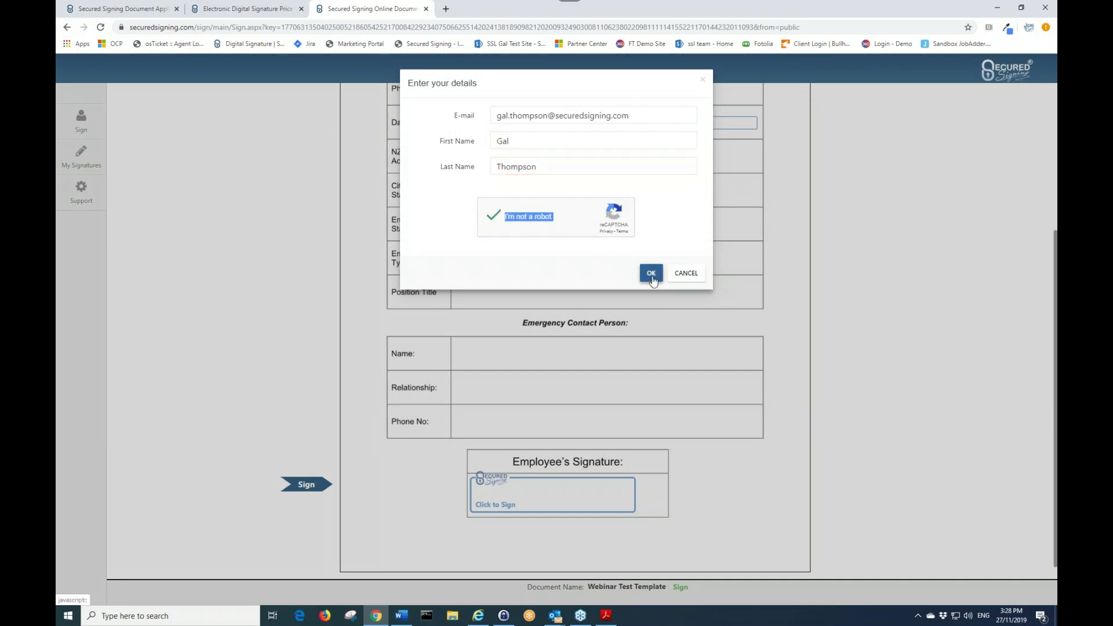
pyautogui.click(652, 275)
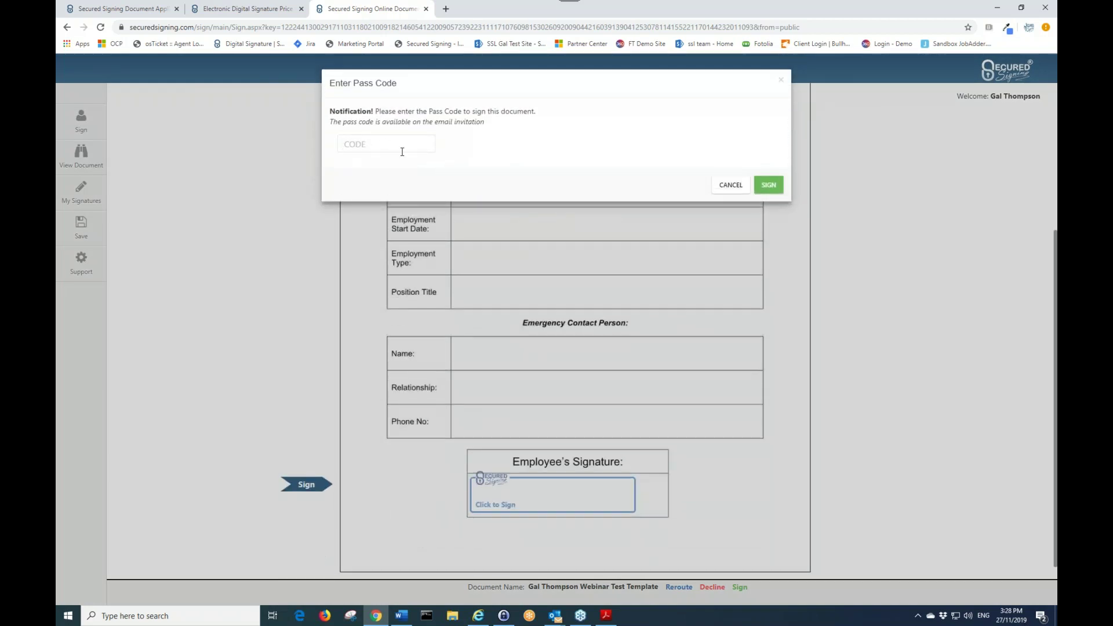
# - Open the new signing invitation email in Outlook and select its pass code
pyautogui.click(555, 615)
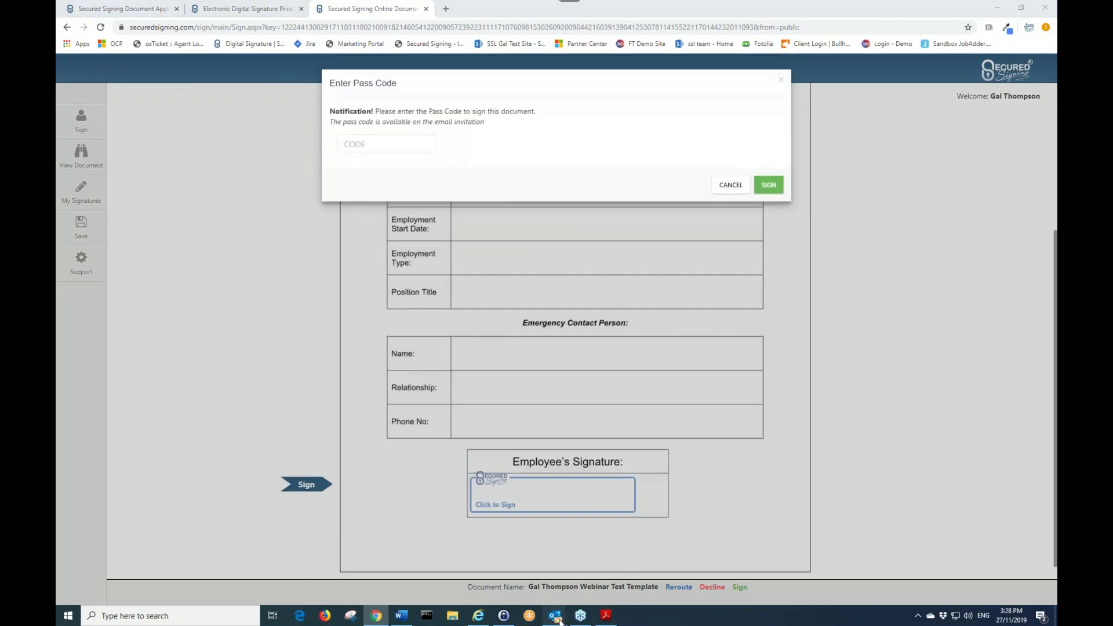
pyautogui.click(446, 556)
pyautogui.click(284, 160)
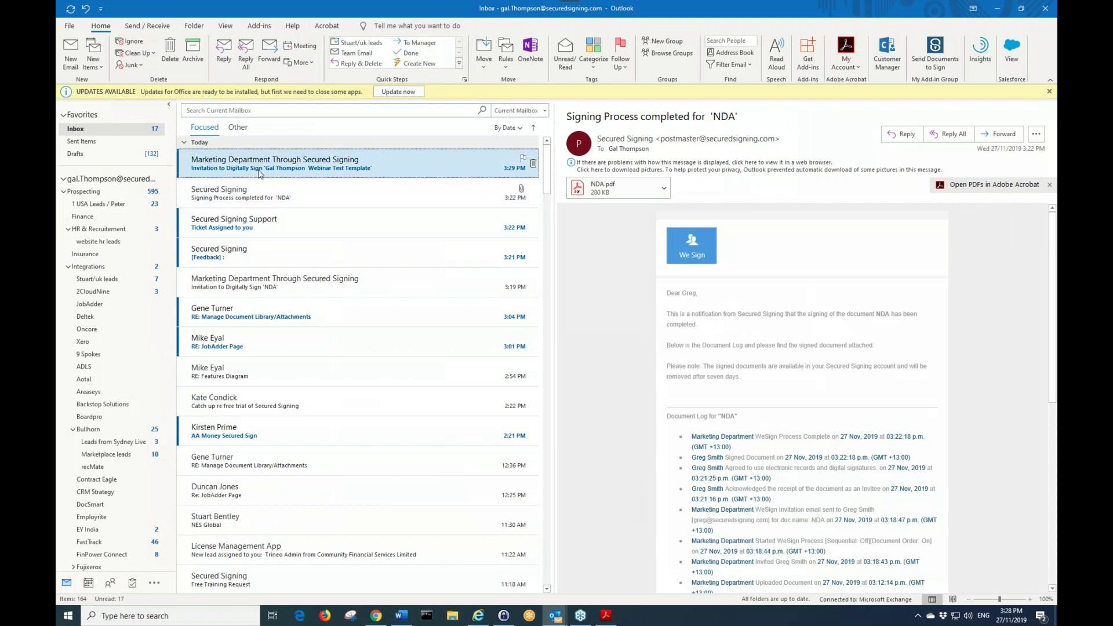
pyautogui.moveTo(787, 374); pyautogui.dragTo(767, 375)
pyautogui.hotkey('ctrl', 'c')
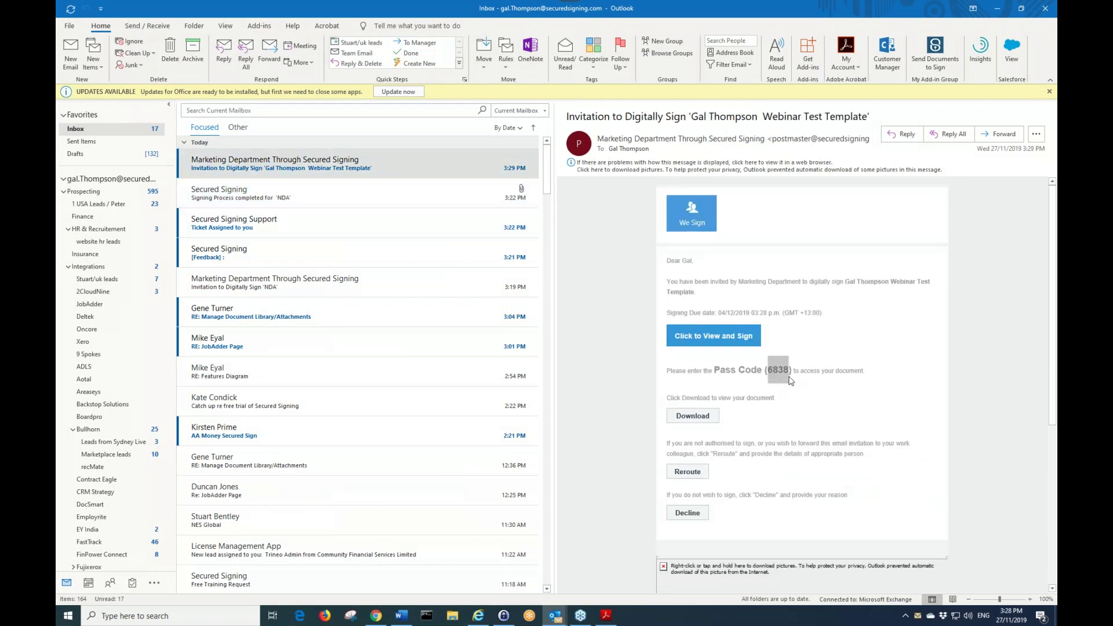
# - Paste the emailed pass code into the CODE field and sign the document
pyautogui.click(381, 623)
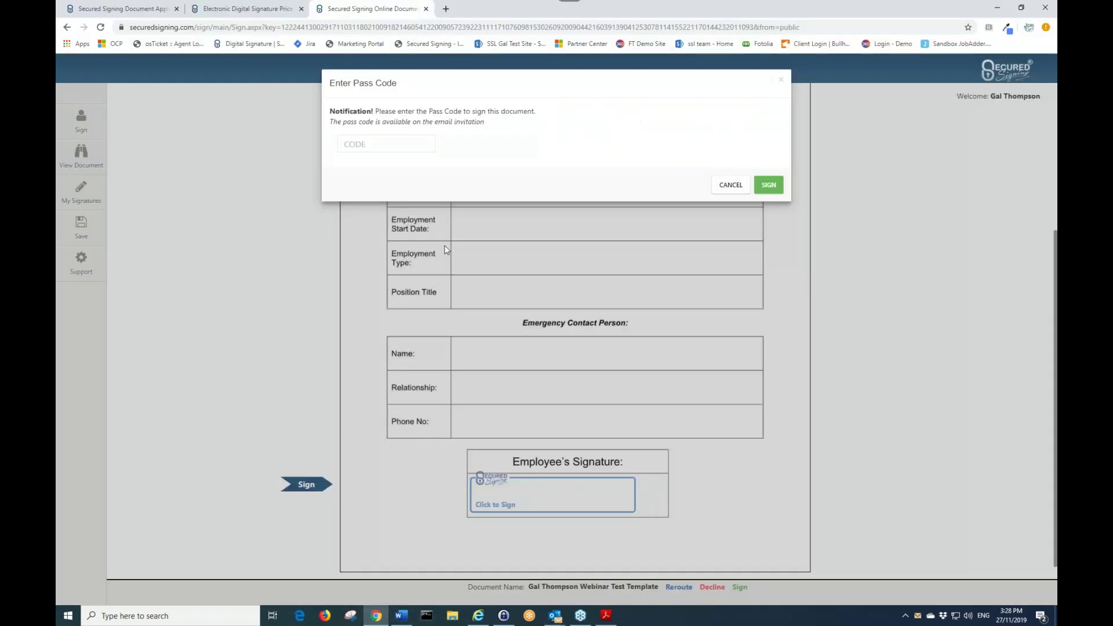
pyautogui.click(401, 139)
pyautogui.hotkey('ctrl', 'v')
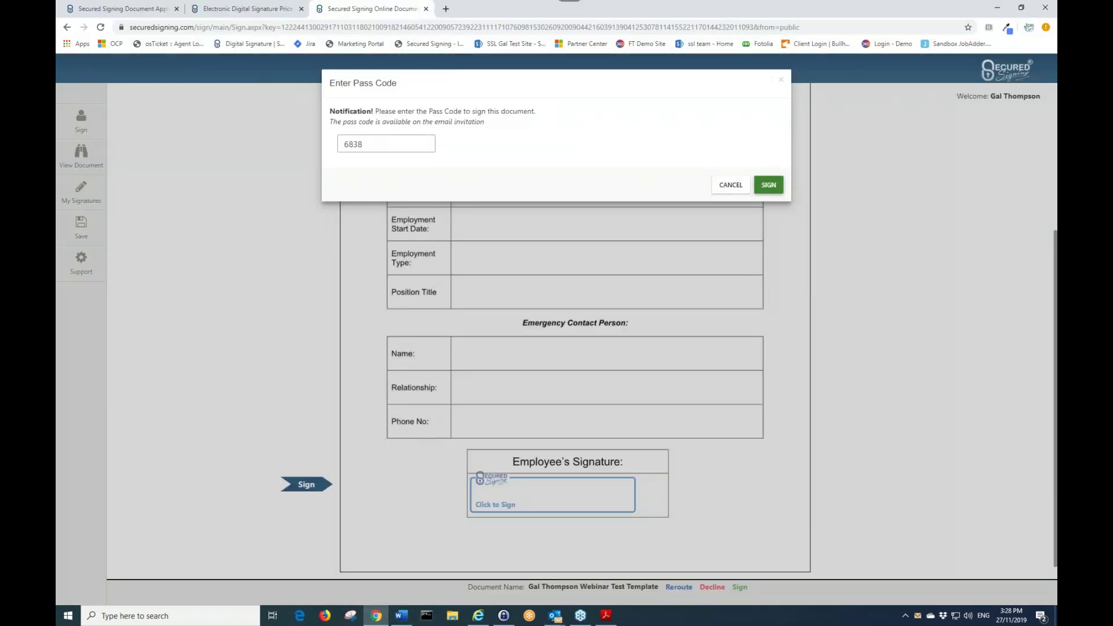
pyautogui.click(768, 184)
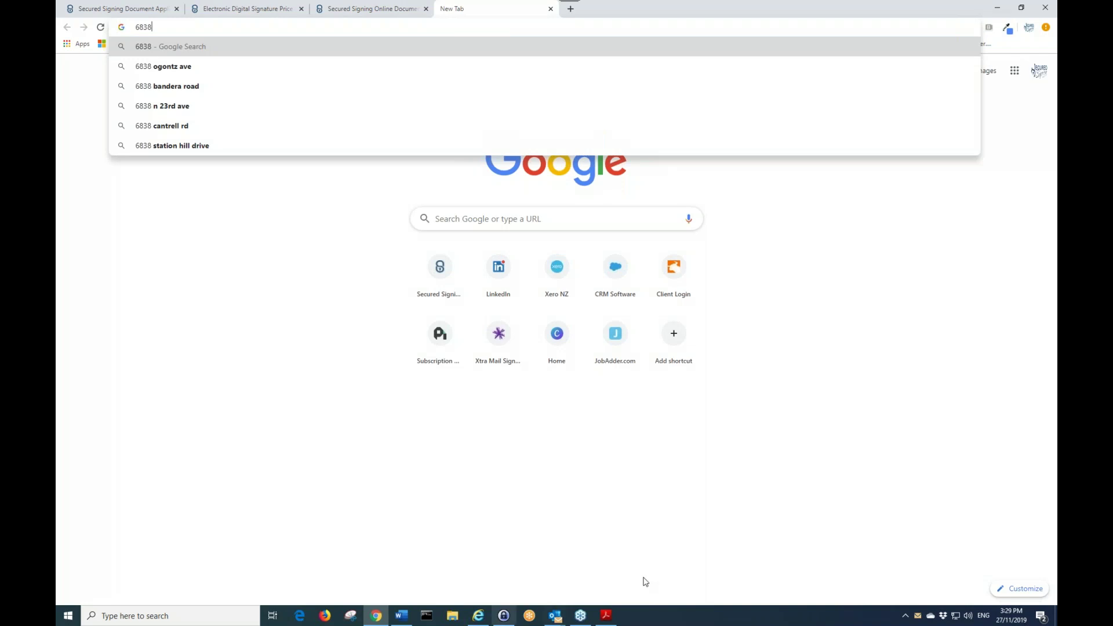
# - Copy Webinar Test Template's public URL from Templates and load it in the new tab
pyautogui.click(154, 7)
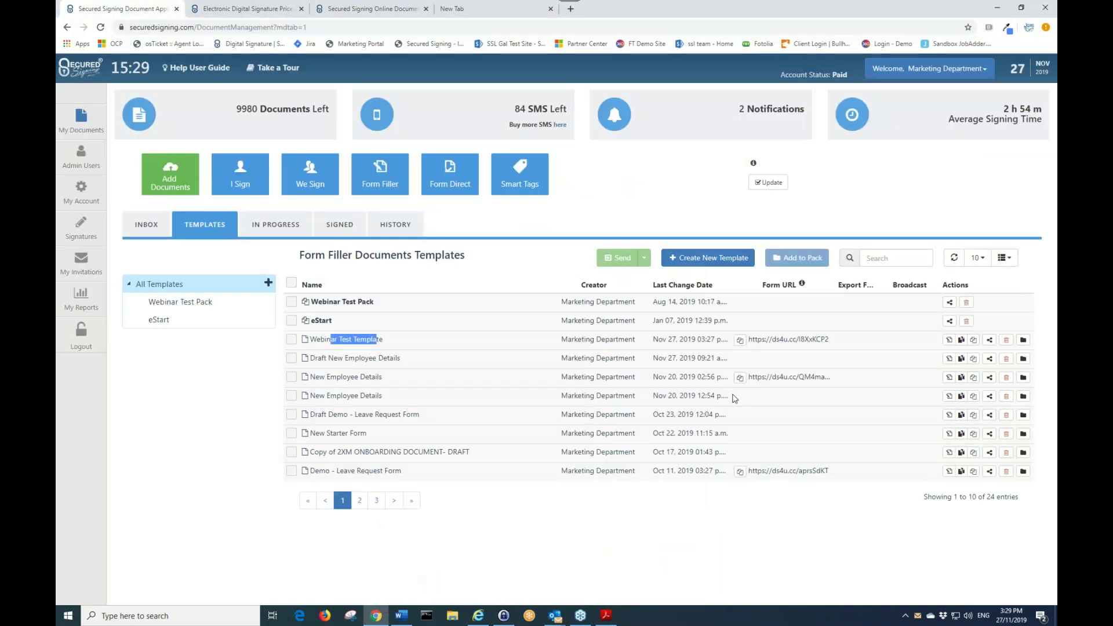
pyautogui.click(739, 339)
pyautogui.click(474, 12)
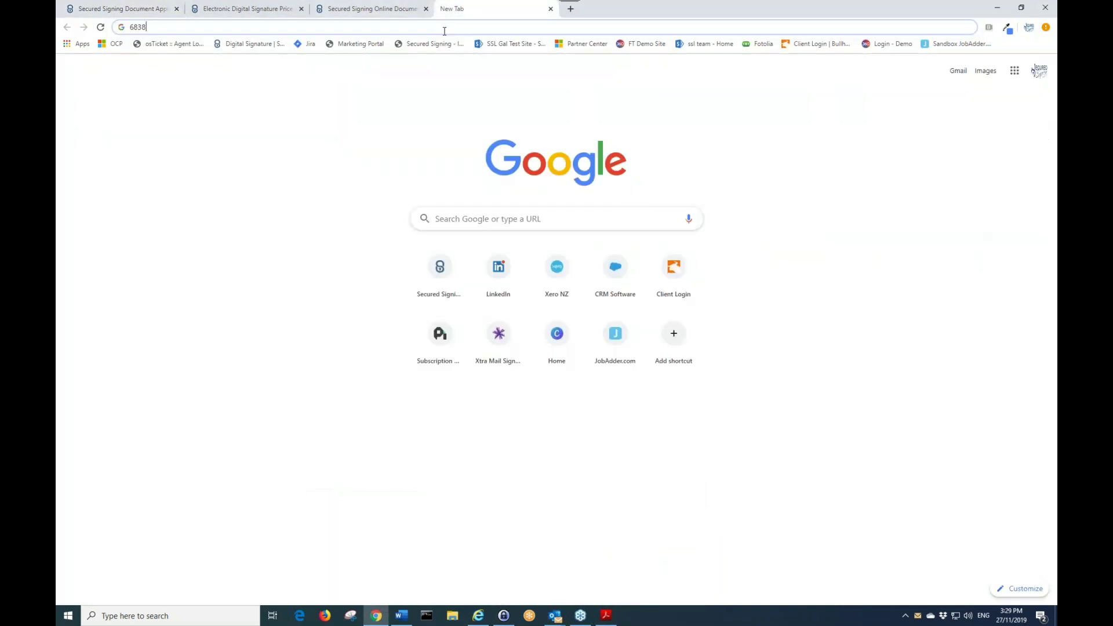
pyautogui.click(442, 30)
pyautogui.hotkey('ctrl', 'v')
pyautogui.press('Return')
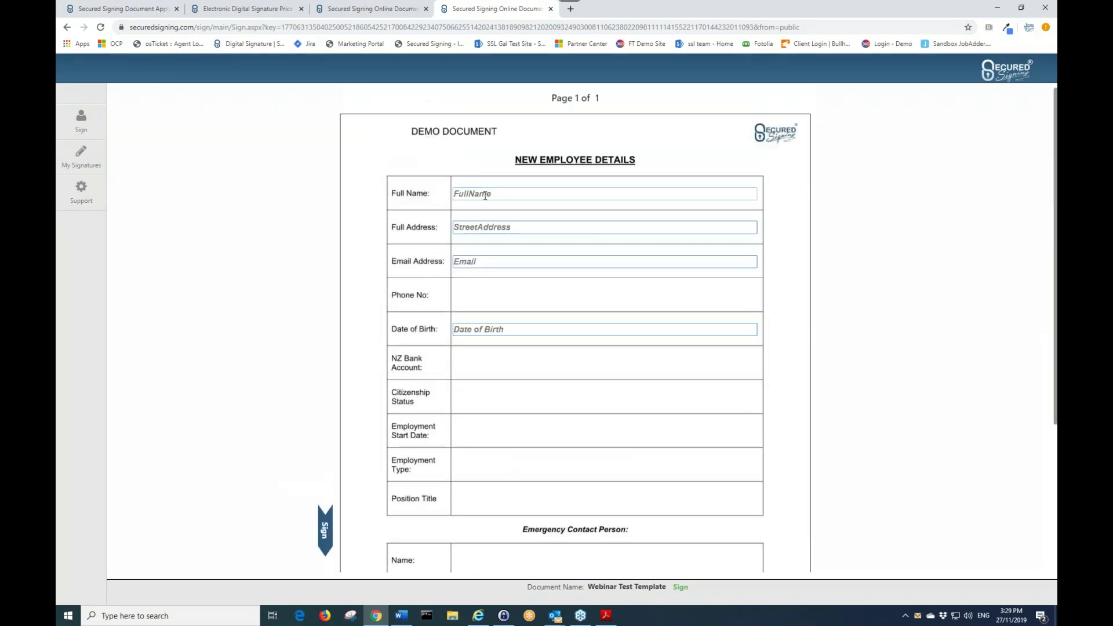
# - Enter a test full name and the full address on the public form
pyautogui.write('Test')
pyautogui.click(483, 227)
pyautogui.write('1')
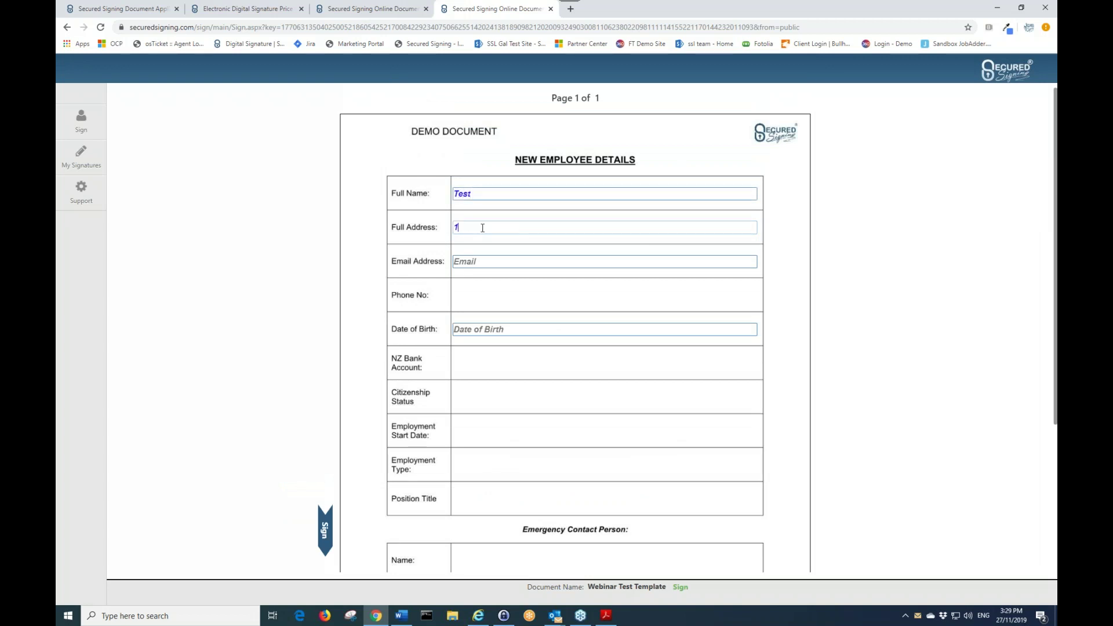
pyautogui.write('0 Buil')
pyautogui.press('BackSpace')
pyautogui.press('BackSpace')
pyautogui.press('BackSpace')
pyautogui.press('BackSpace')
pyautogui.write('Nice')
# - Fill in the e-mail address and start signing the Employee's Signature box
pyautogui.click(489, 268)
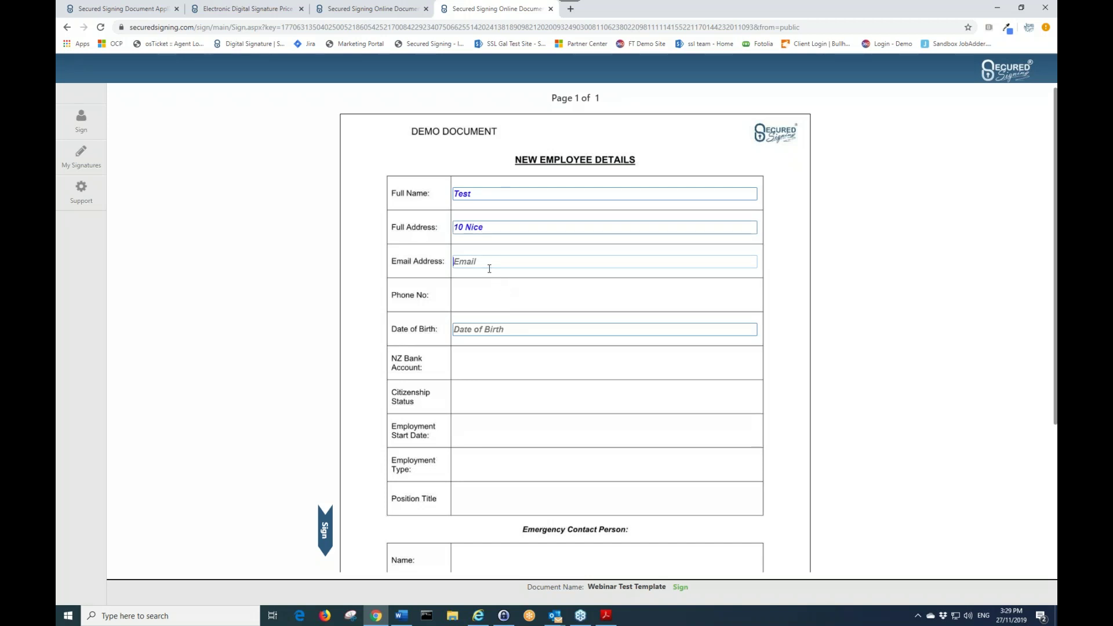
pyautogui.scroll(-4, 574, 325)
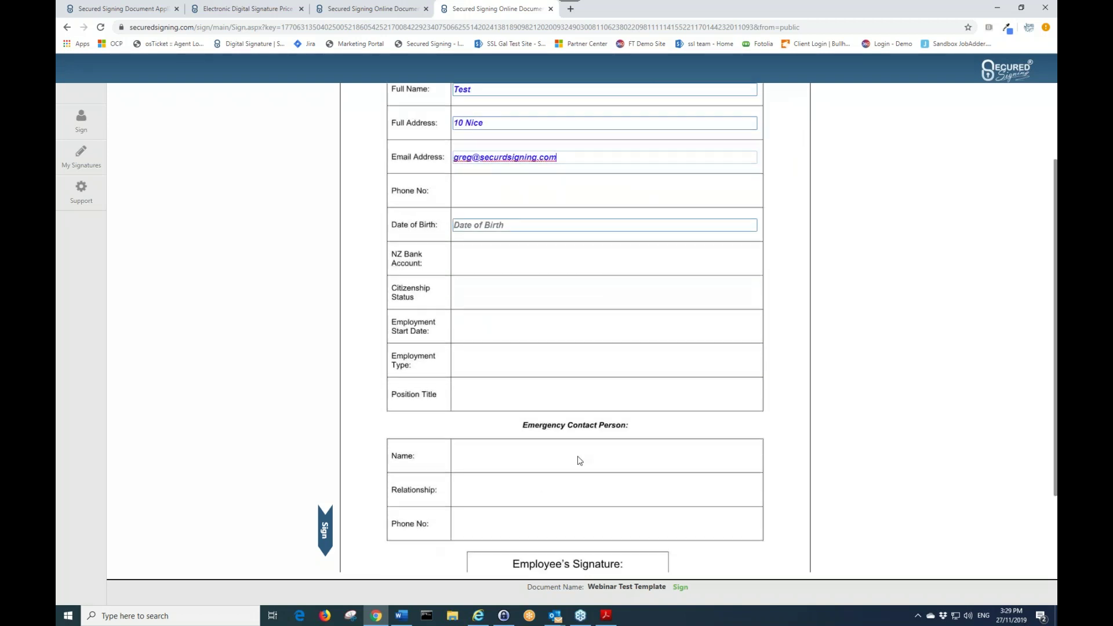
pyautogui.click(556, 500)
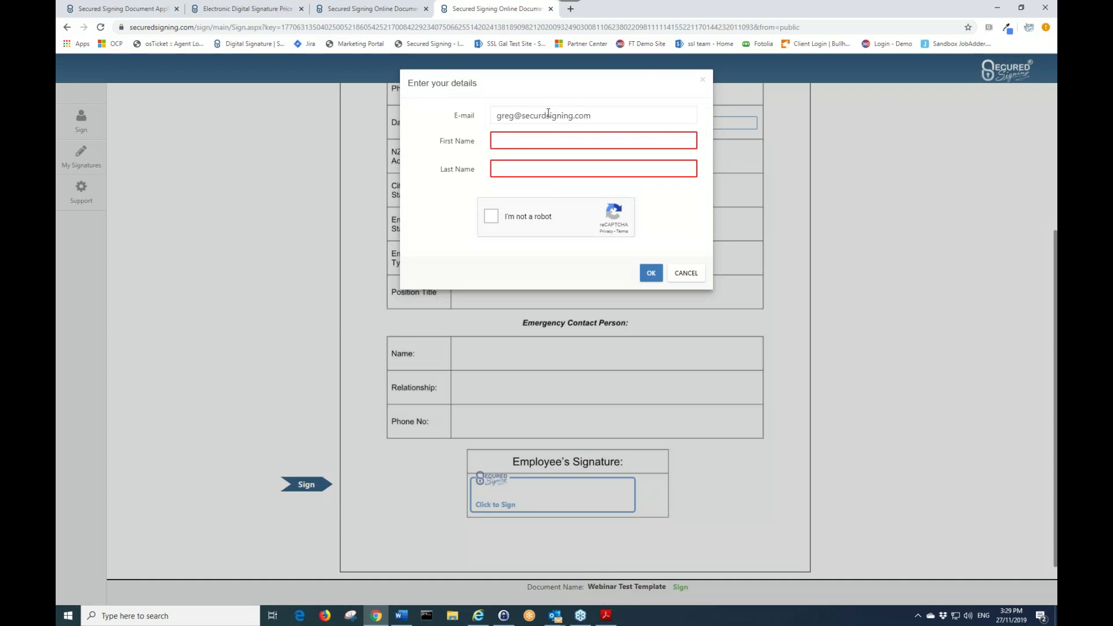
# - Delete part of the prefilled e-mail in Enter your details, then cancel the prompt unsigned
pyautogui.moveTo(514, 115); pyautogui.dragTo(449, 122)
pyautogui.press('BackSpace')
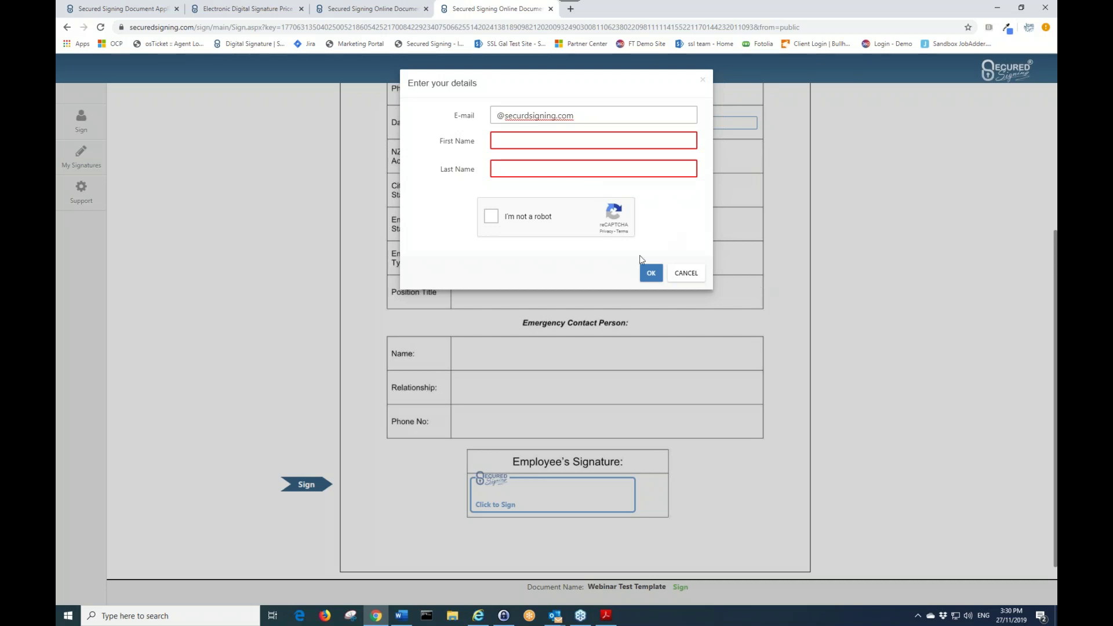
pyautogui.click(672, 272)
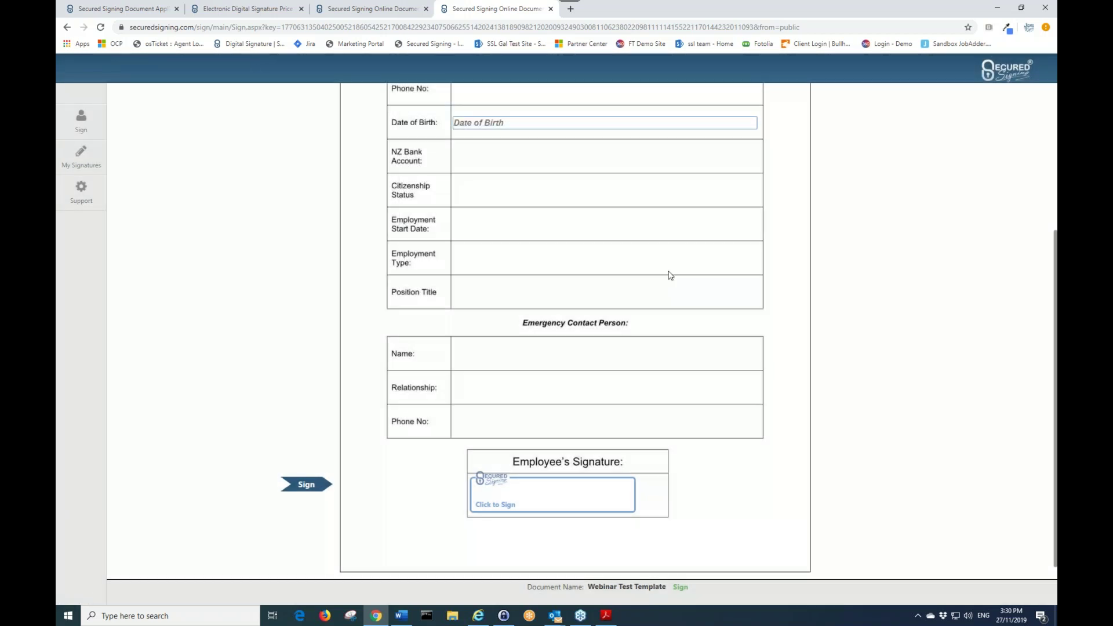
pyautogui.scroll(2, 670, 276)
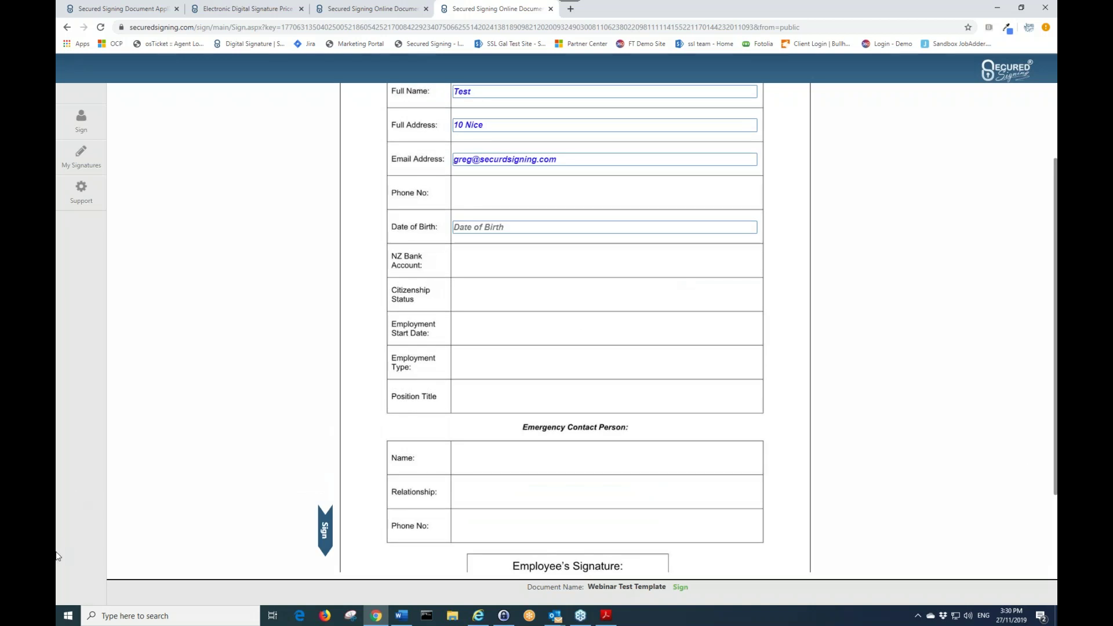
pyautogui.press('XF86AudioRaiseVolume')
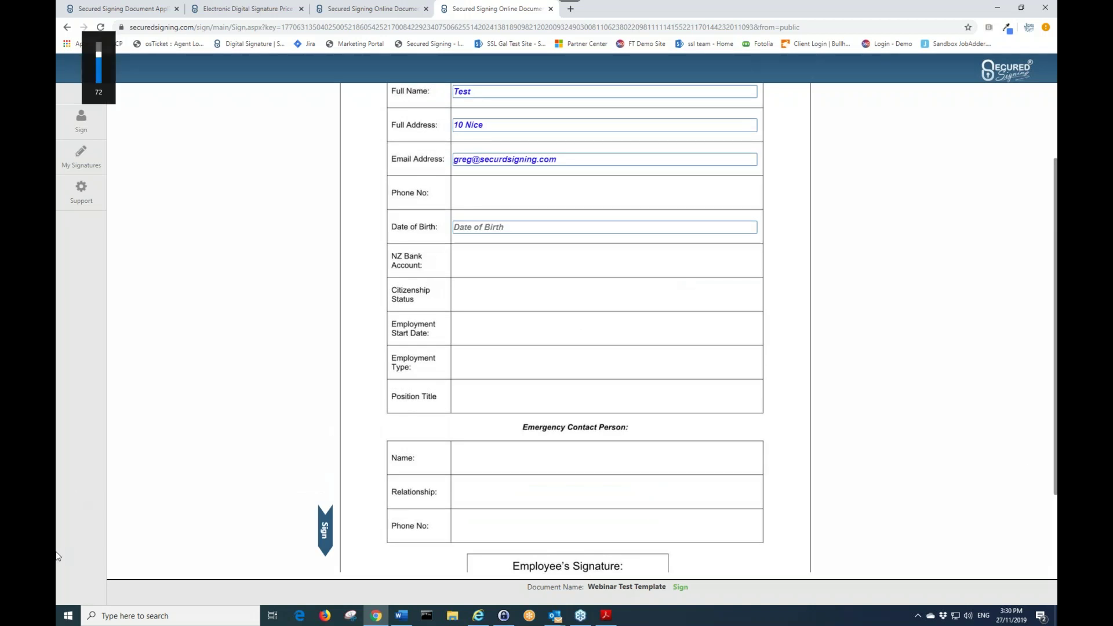